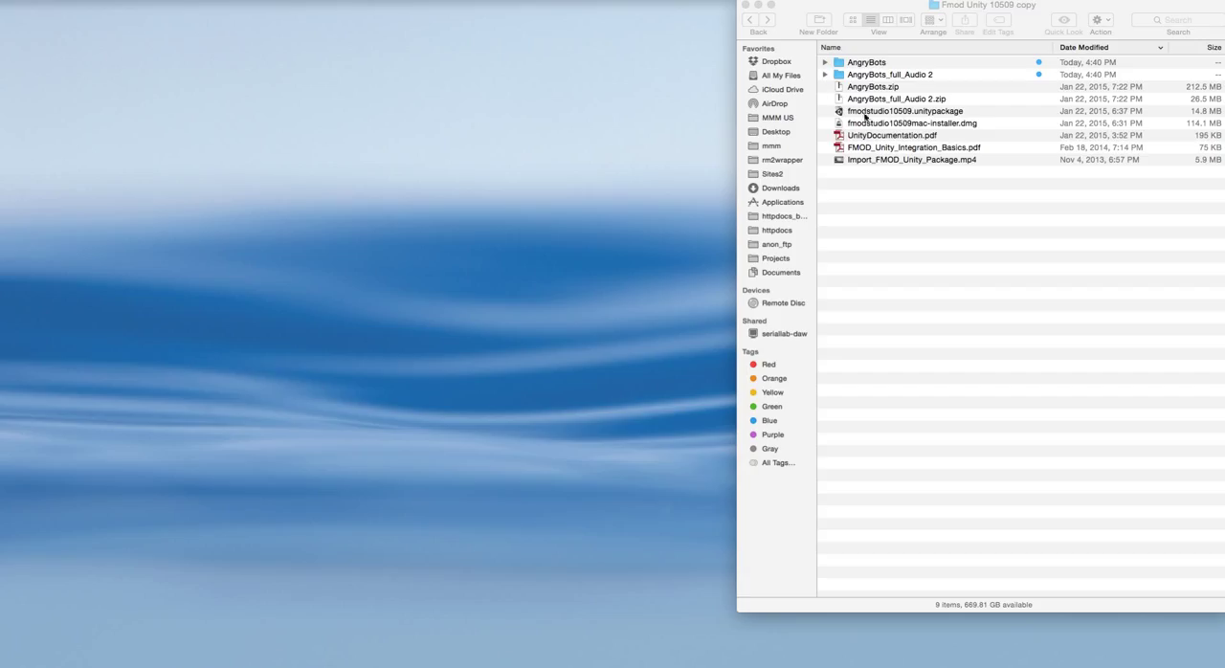
Step: Expand the AngryBots project folder and open AngryBots.unity from its Assets folder with Unity version 4.6.6f2
{"action": "left_click", "coordinate": [826, 64]}
{"action": "left_click", "coordinate": [825, 63]}
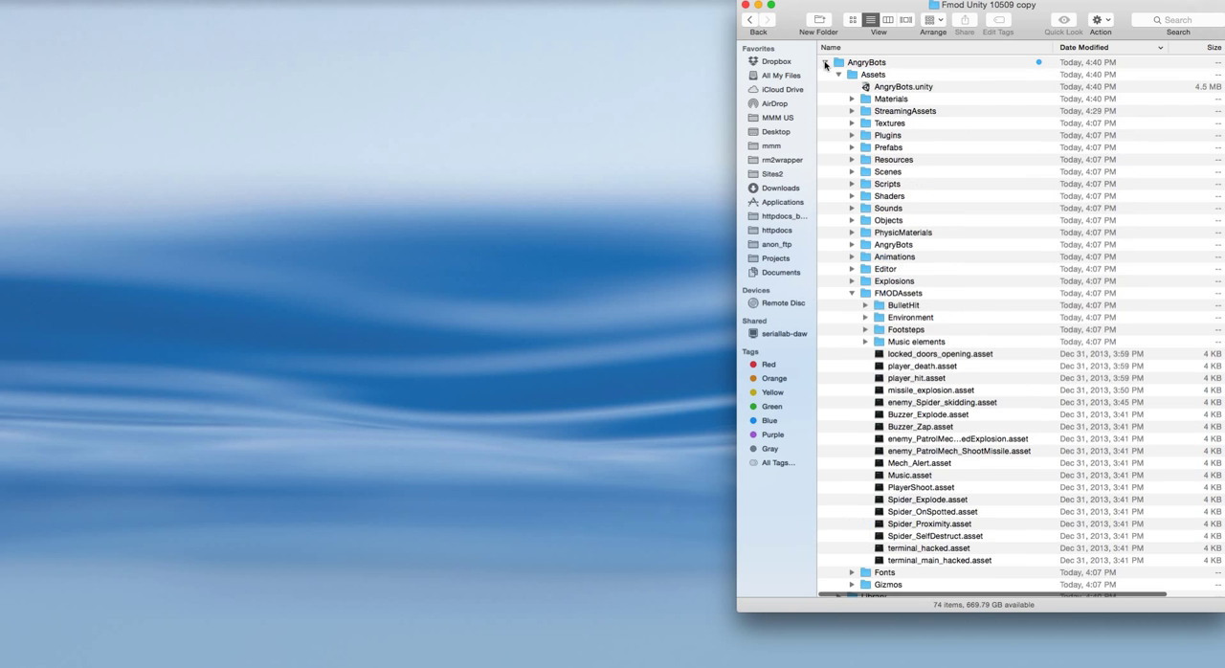
{"action": "left_click", "coordinate": [851, 293]}
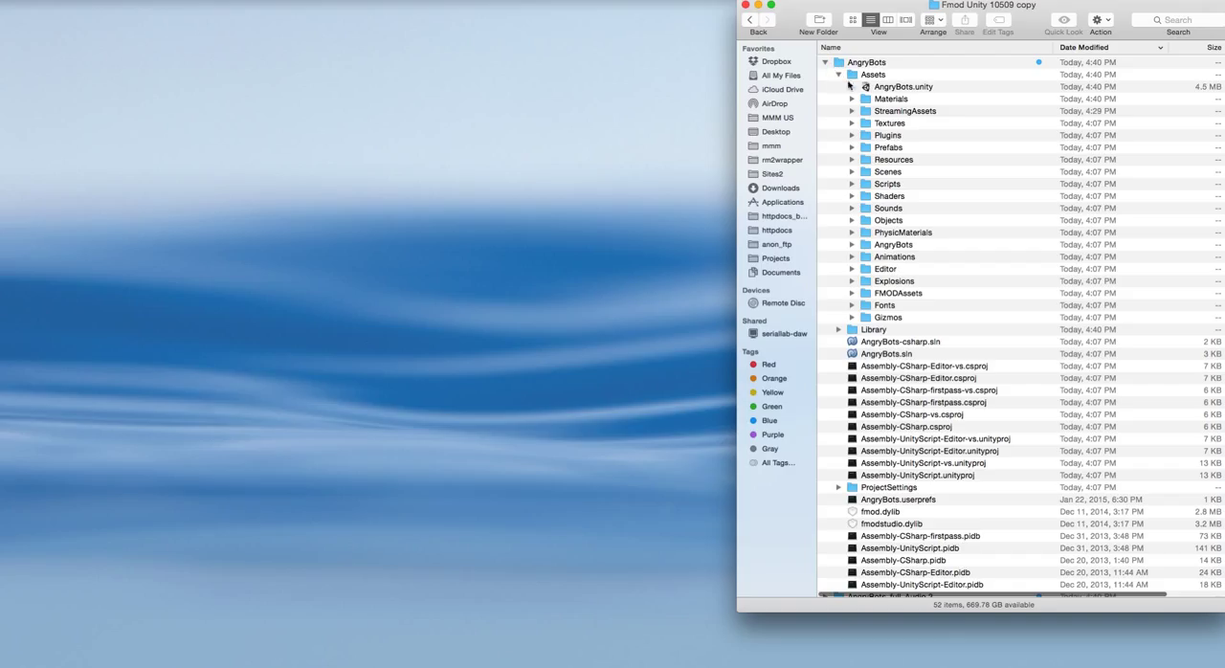
{"action": "left_click", "coordinate": [883, 90]}
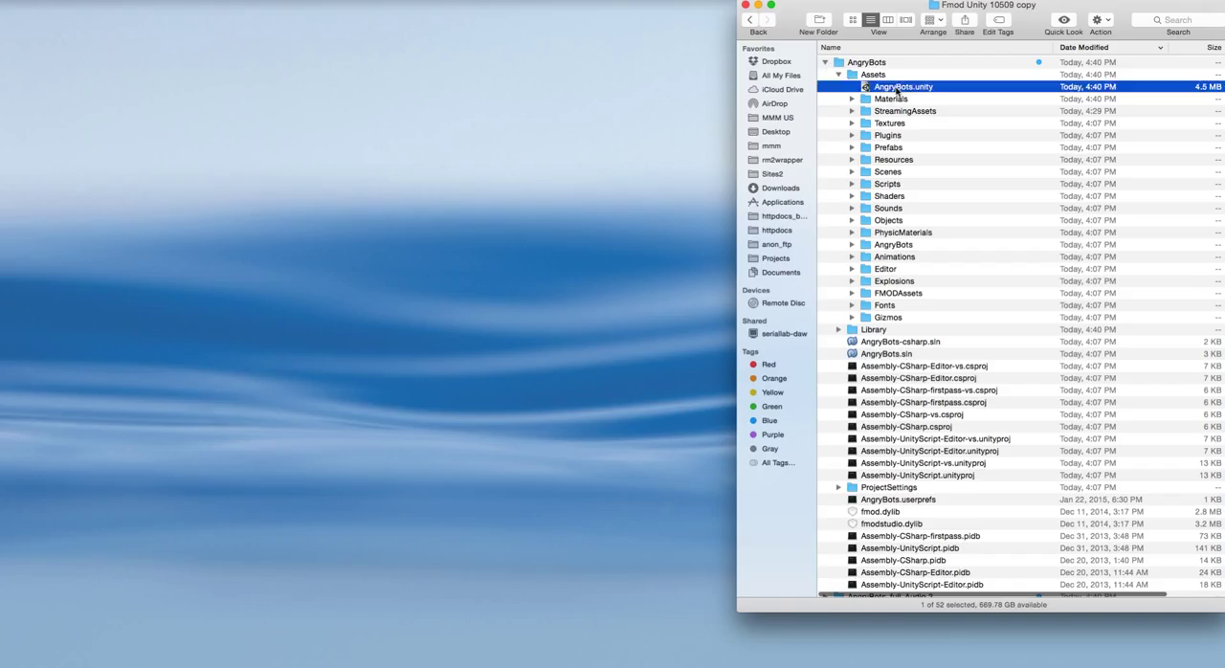
{"action": "right_click", "coordinate": [895, 88]}
{"action": "mouse_move", "coordinate": [931, 109]}
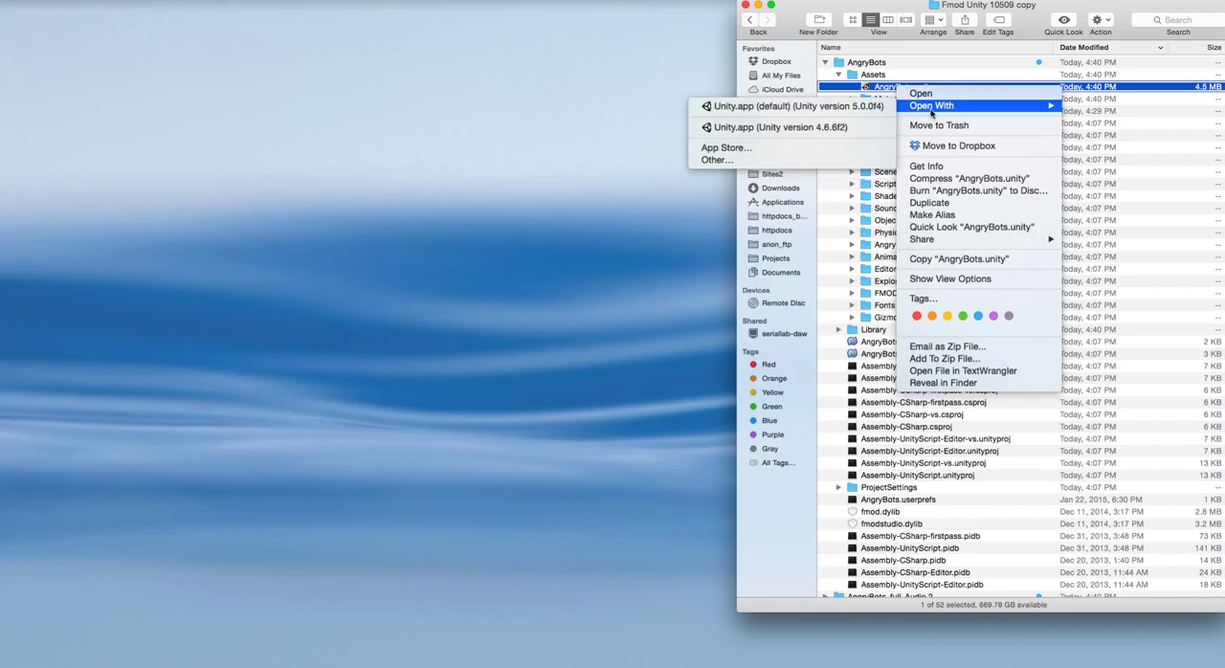
{"action": "left_click", "coordinate": [861, 130]}
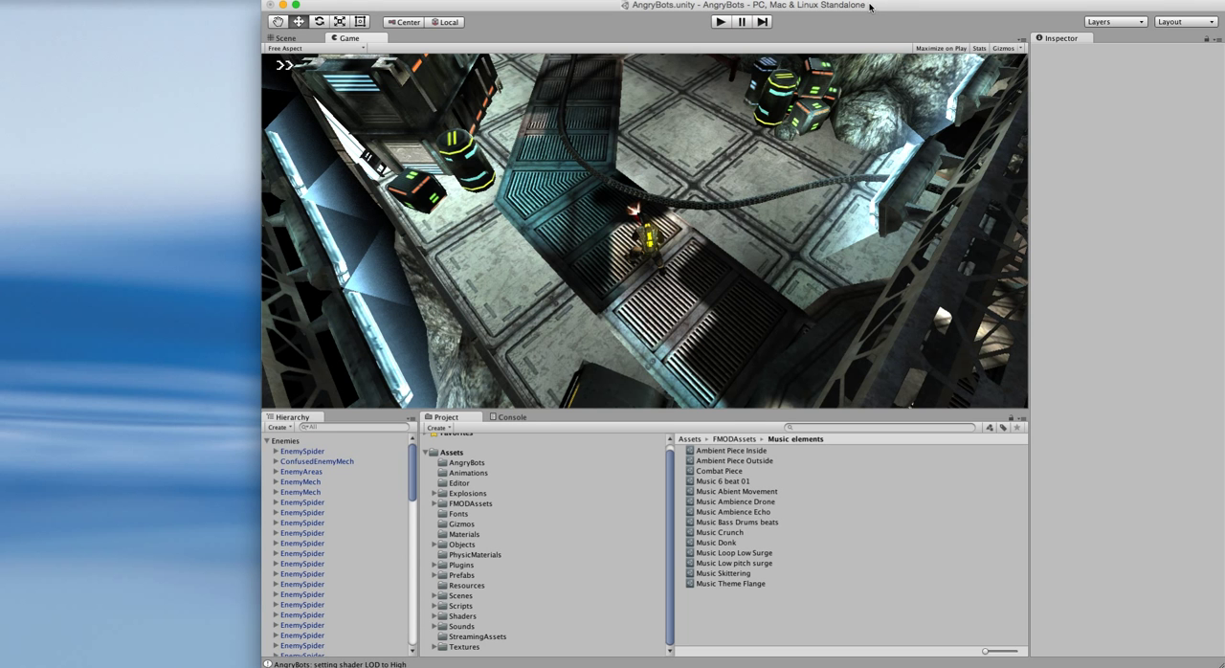
Step: Launch FMOD Studio.app from the FMOD Studio 10509 folder in Macintosh HD's Applications
{"action": "left_click_drag", "start_coordinate": [952, 7], "coordinate": [950, 37]}
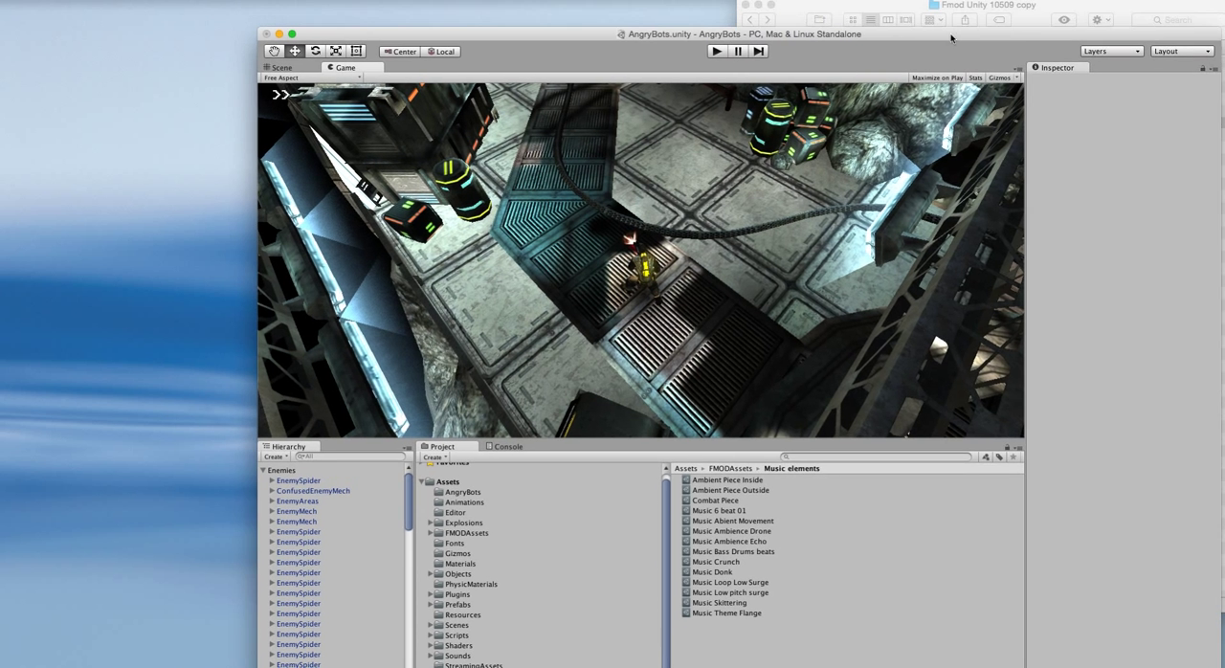
{"action": "left_click", "coordinate": [1103, 13]}
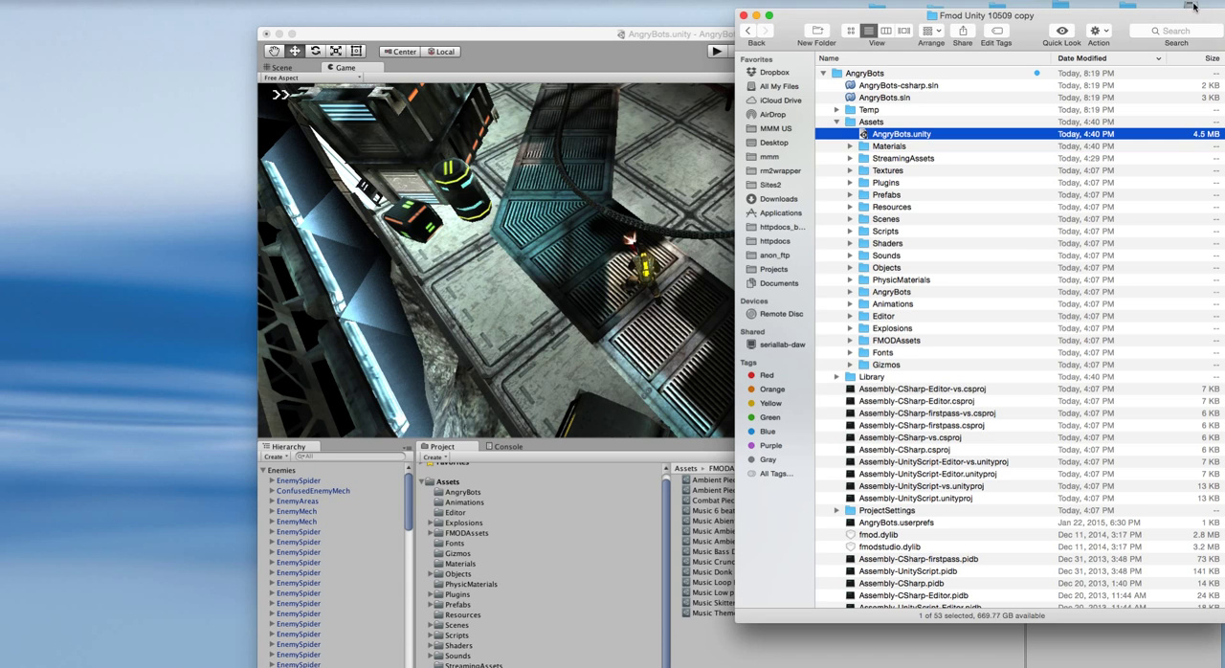
{"action": "double_click", "coordinate": [1193, 7]}
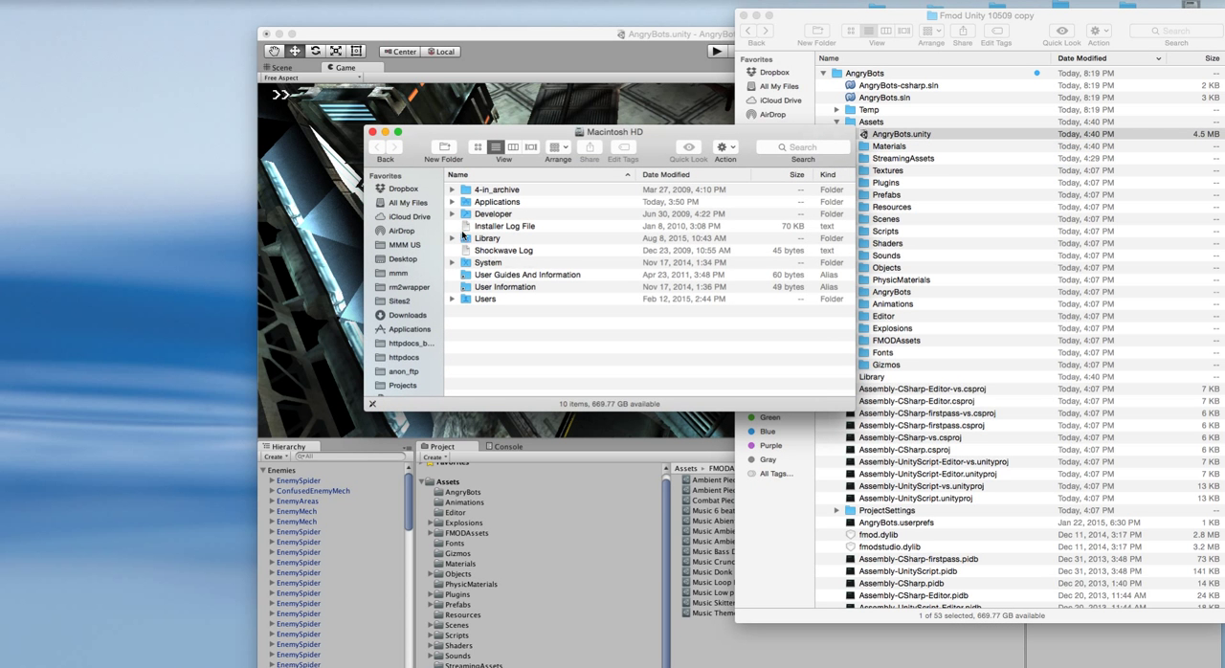
{"action": "double_click", "coordinate": [482, 204]}
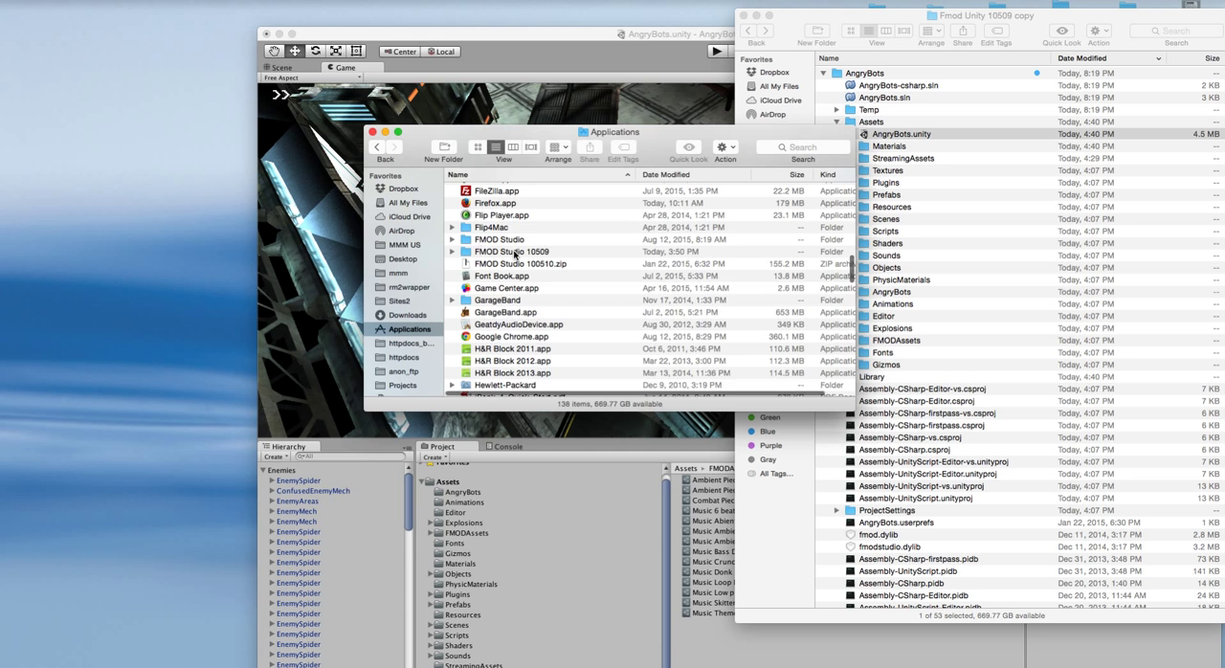
{"action": "double_click", "coordinate": [514, 253]}
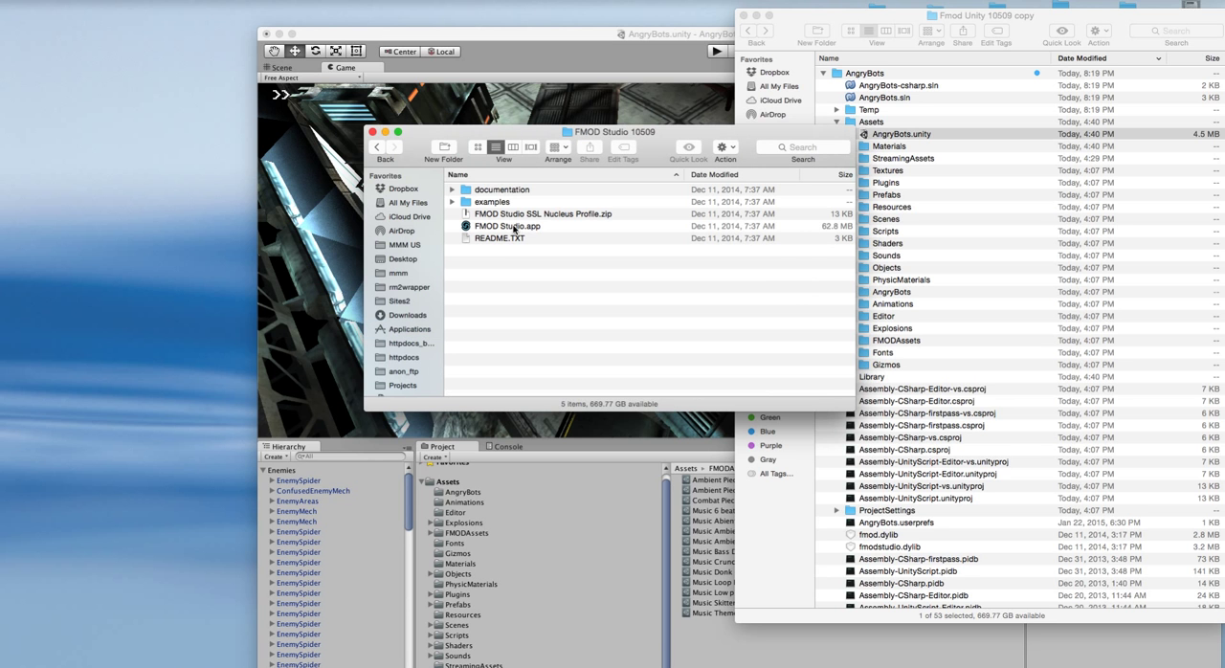
{"action": "double_click", "coordinate": [514, 228]}
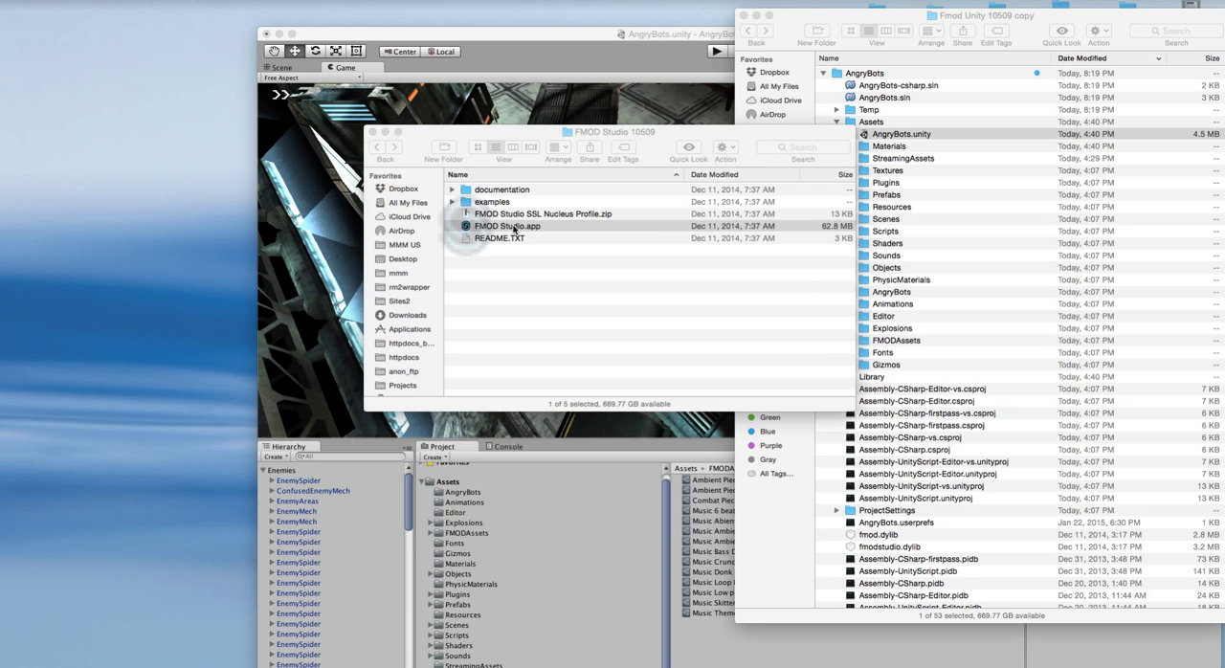
{"action": "left_click", "coordinate": [708, 240]}
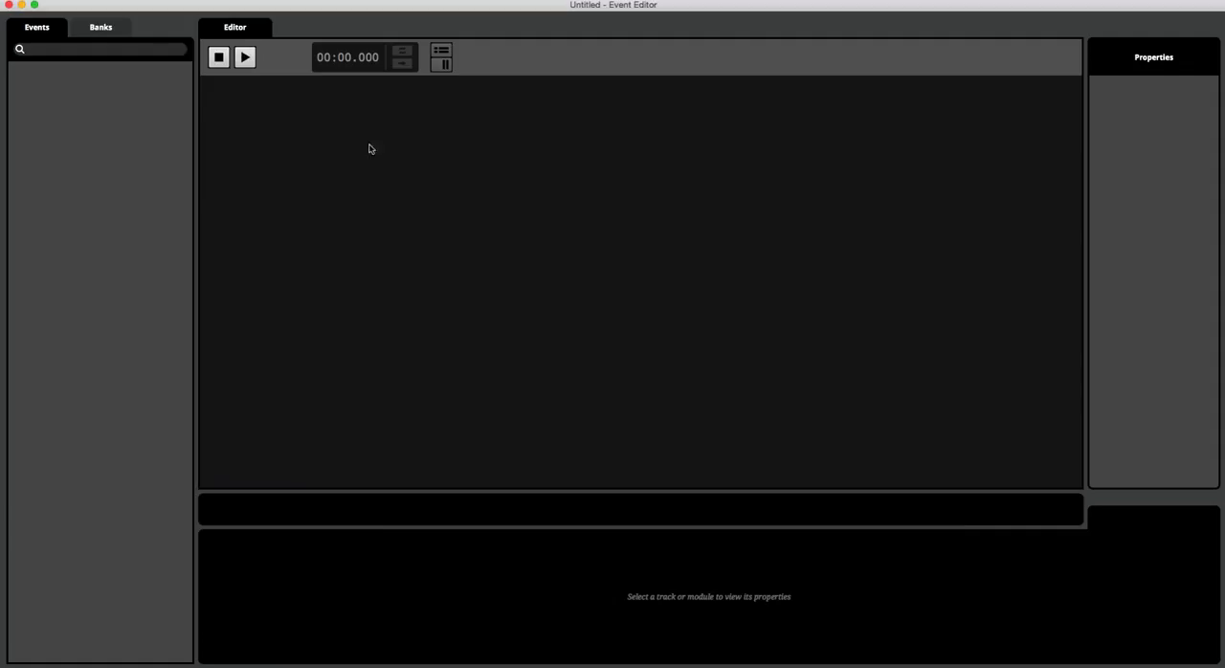
Step: Open the project AngryBots_full_Audio.fspro from AngryBots_full_Audio 2 in Fmod Unity 10509 copy, under the Desktop's Berklee and AngryBots_Fmod folders
{"action": "left_click", "coordinate": [113, 1]}
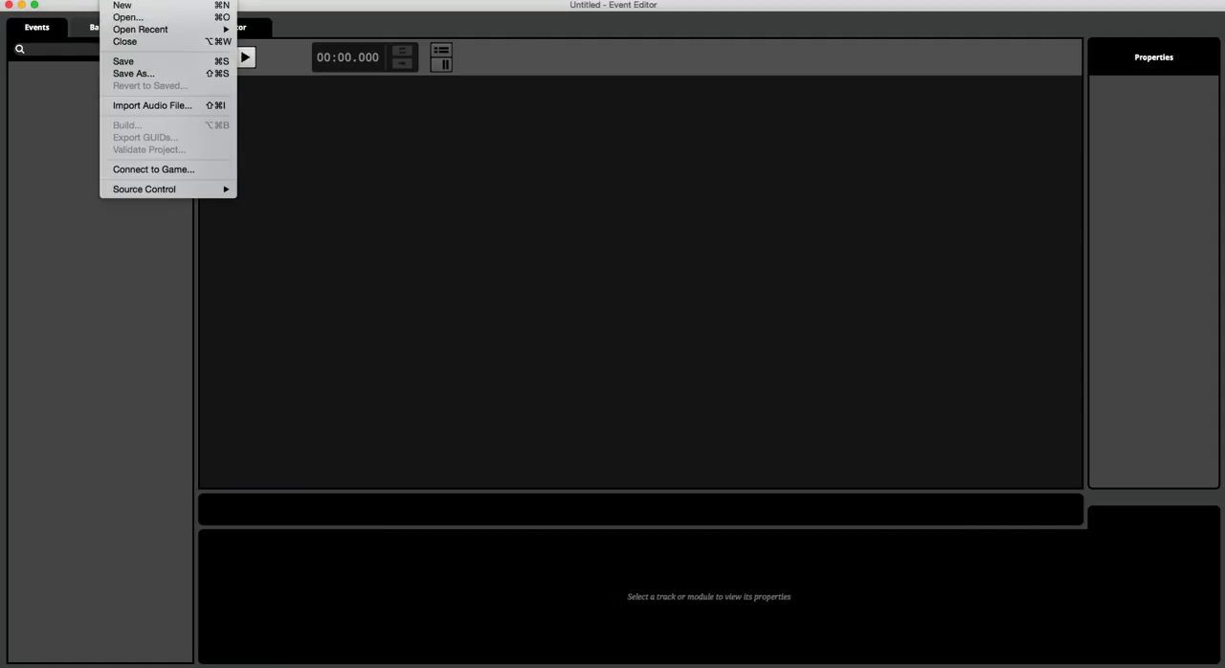
{"action": "left_click", "coordinate": [138, 20]}
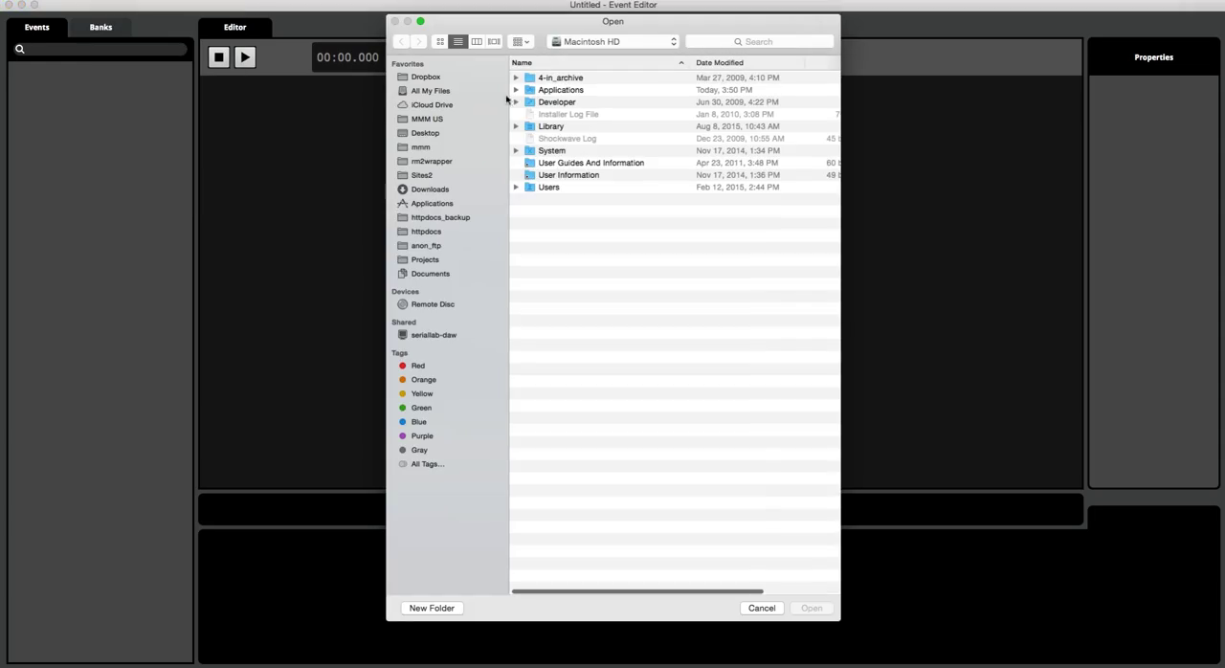
{"action": "left_click", "coordinate": [424, 135]}
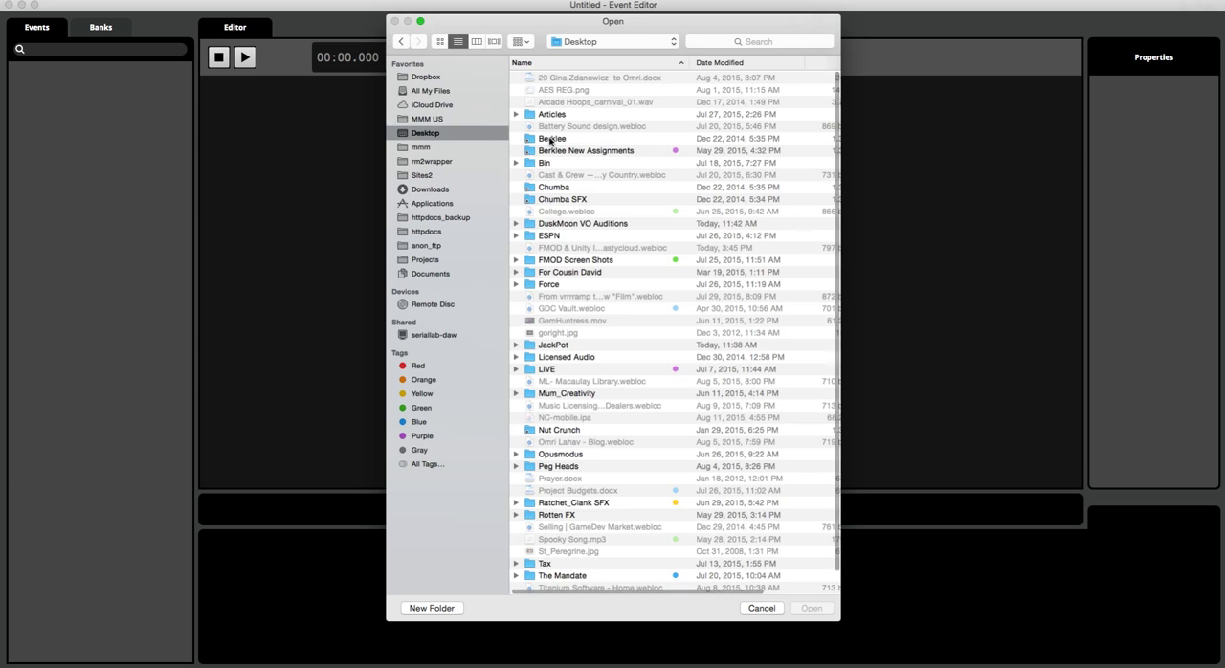
{"action": "double_click", "coordinate": [550, 140]}
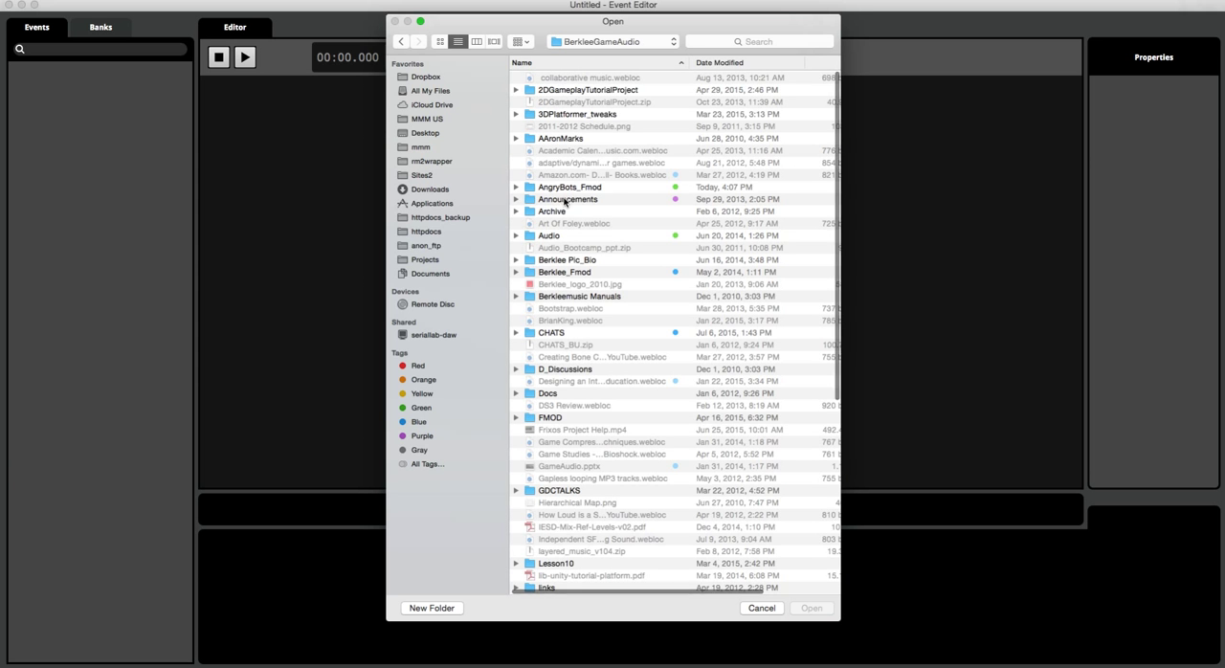
{"action": "double_click", "coordinate": [564, 189]}
{"action": "double_click", "coordinate": [561, 90]}
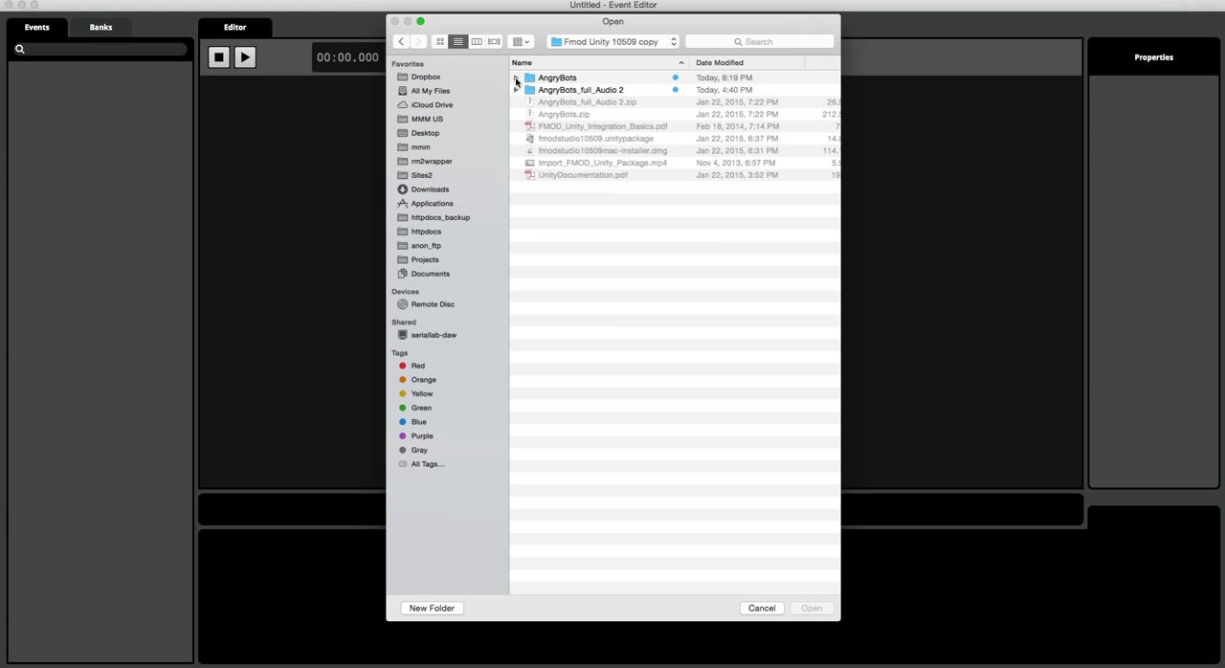
{"action": "left_click", "coordinate": [516, 78]}
{"action": "left_click", "coordinate": [517, 78]}
{"action": "left_click", "coordinate": [516, 90]}
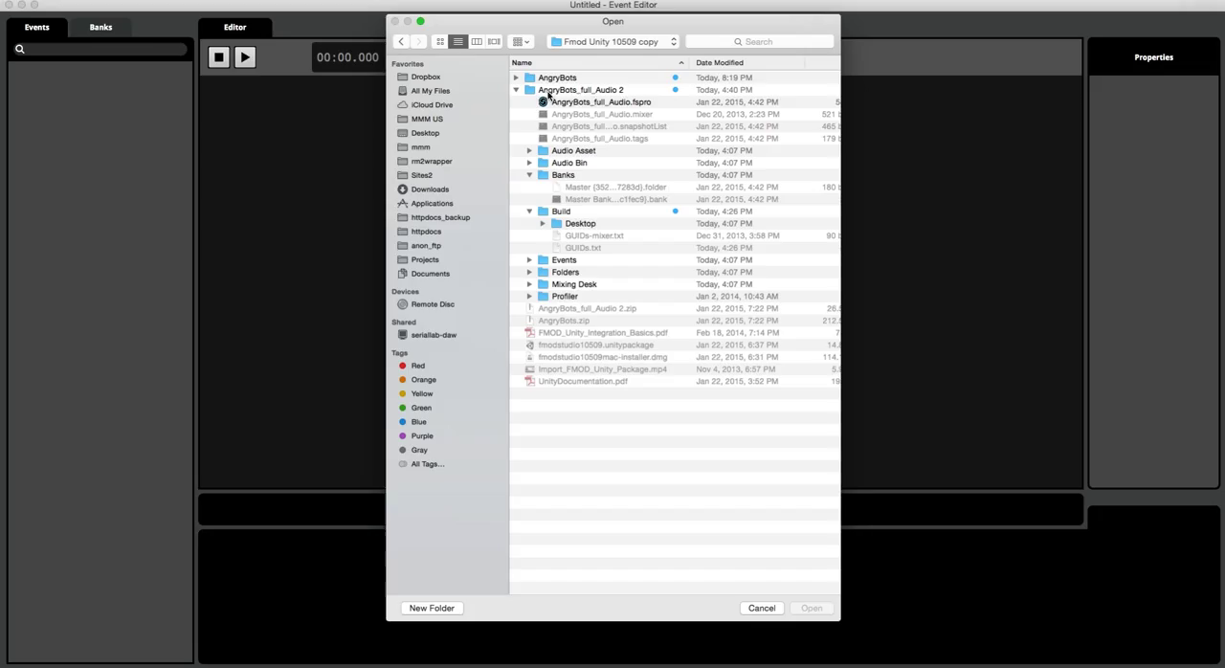
{"action": "left_click", "coordinate": [597, 104]}
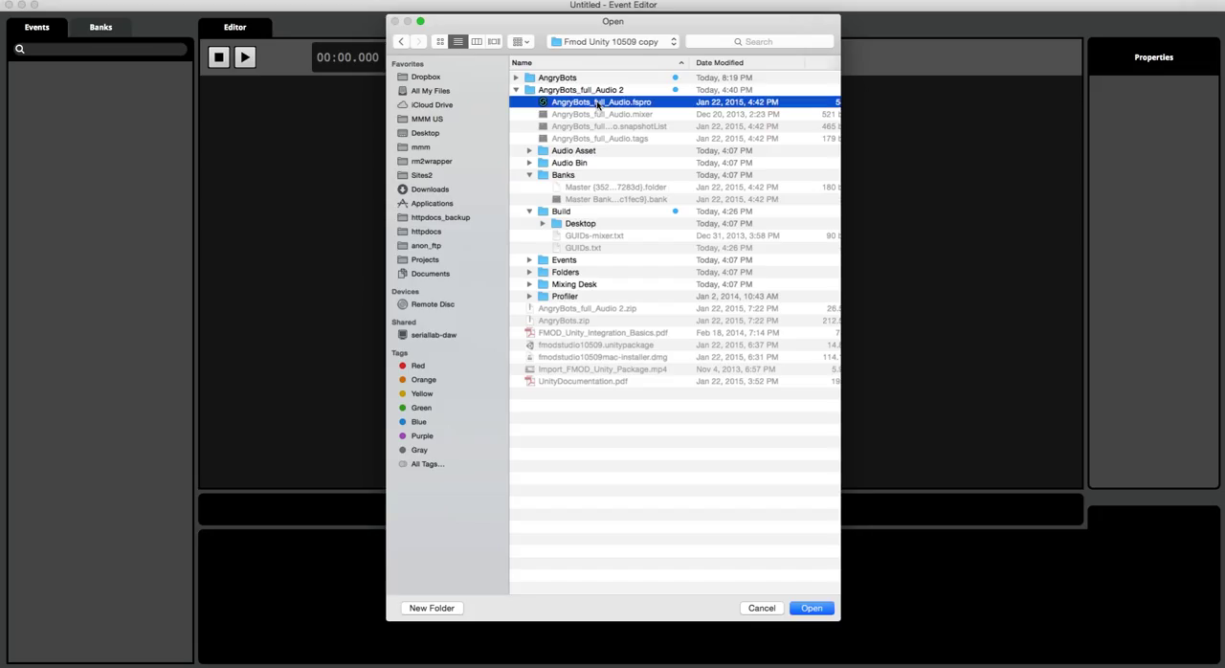
{"action": "left_click", "coordinate": [810, 608]}
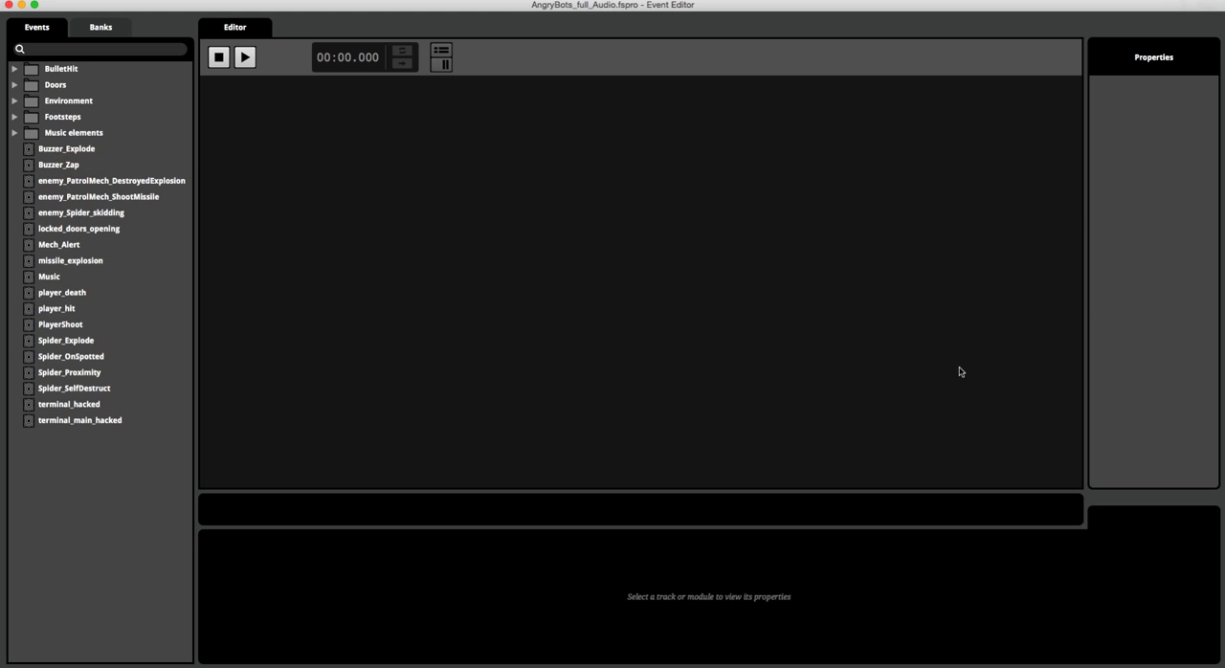
Step: Show the Buzzer_Explode event, shrink the Event Editor window, and switch to Unity
{"action": "left_click", "coordinate": [63, 154]}
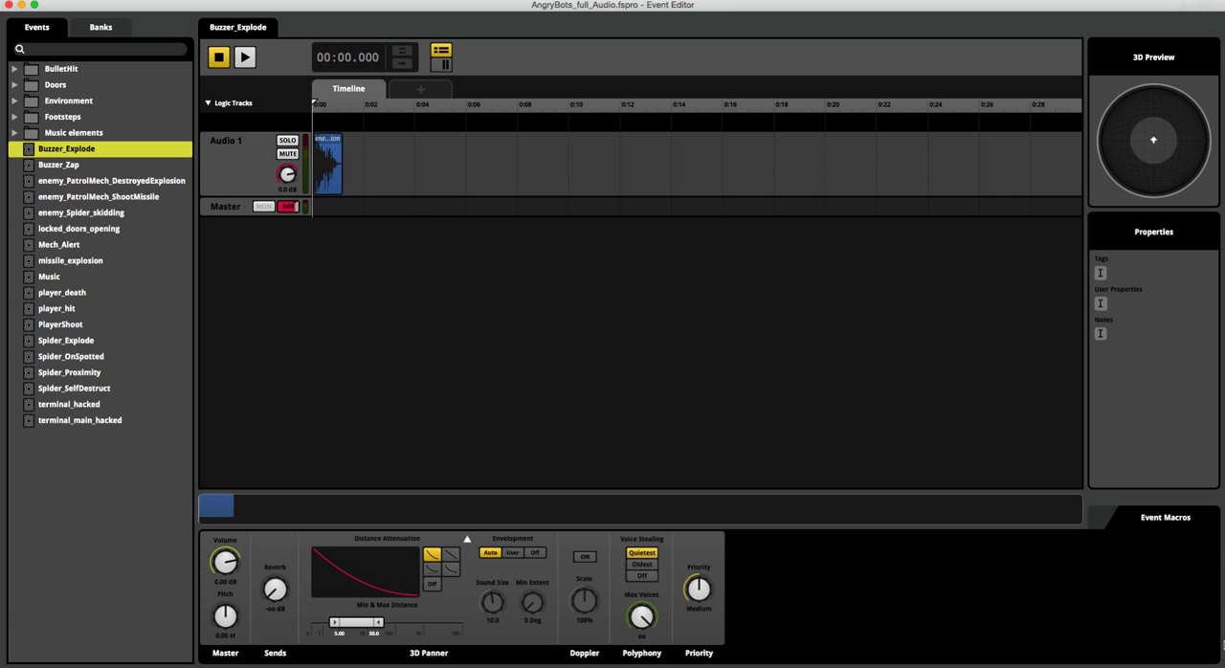
{"action": "left_click_drag", "start_coordinate": [1216, 660], "coordinate": [761, 538]}
{"action": "left_click", "coordinate": [762, 659]}
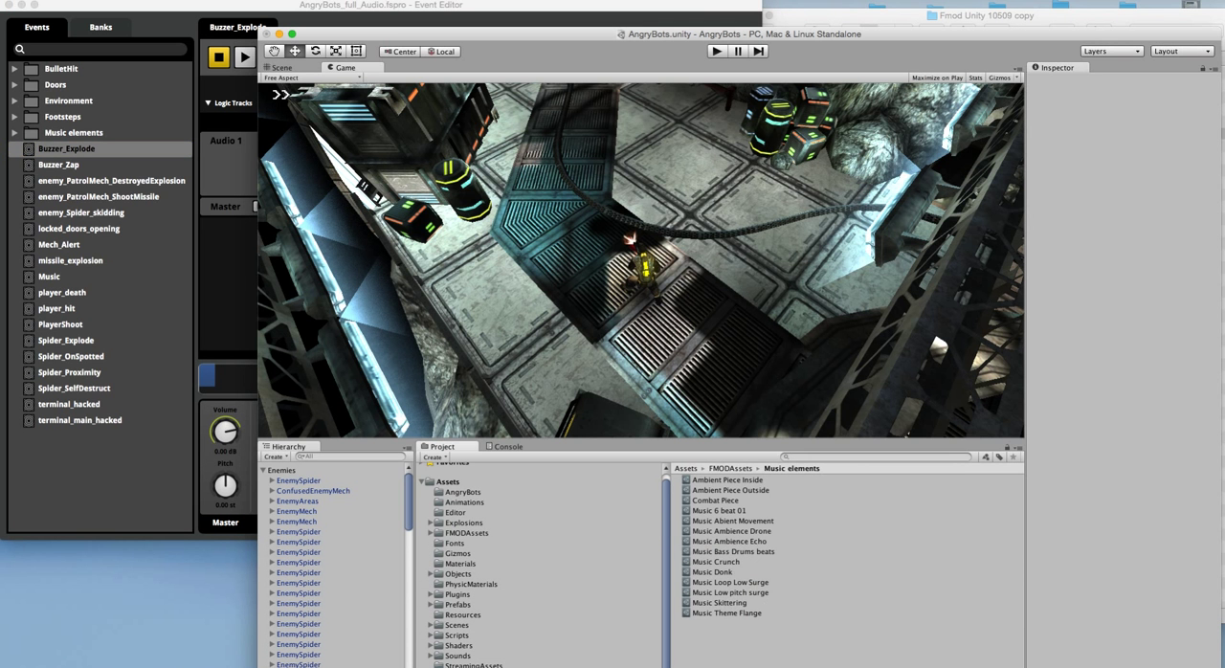
{"action": "left_click", "coordinate": [72, 0]}
{"action": "mouse_move", "coordinate": [138, 0]}
{"action": "mouse_move", "coordinate": [156, 77]}
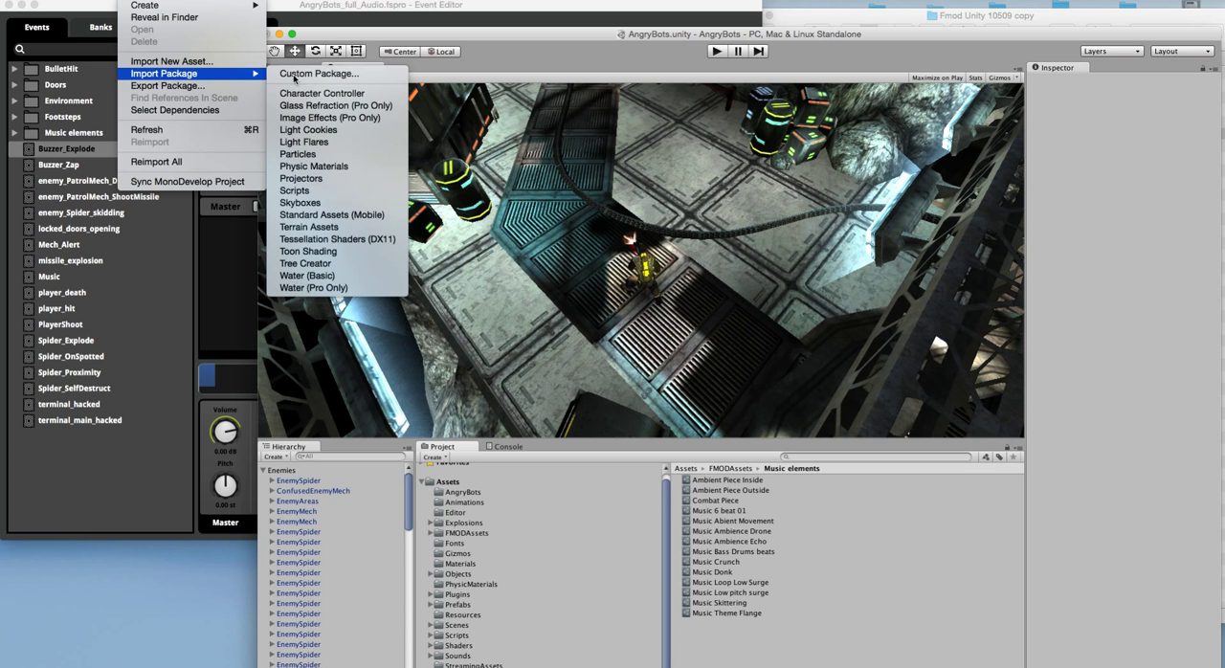
{"action": "left_click", "coordinate": [362, 73]}
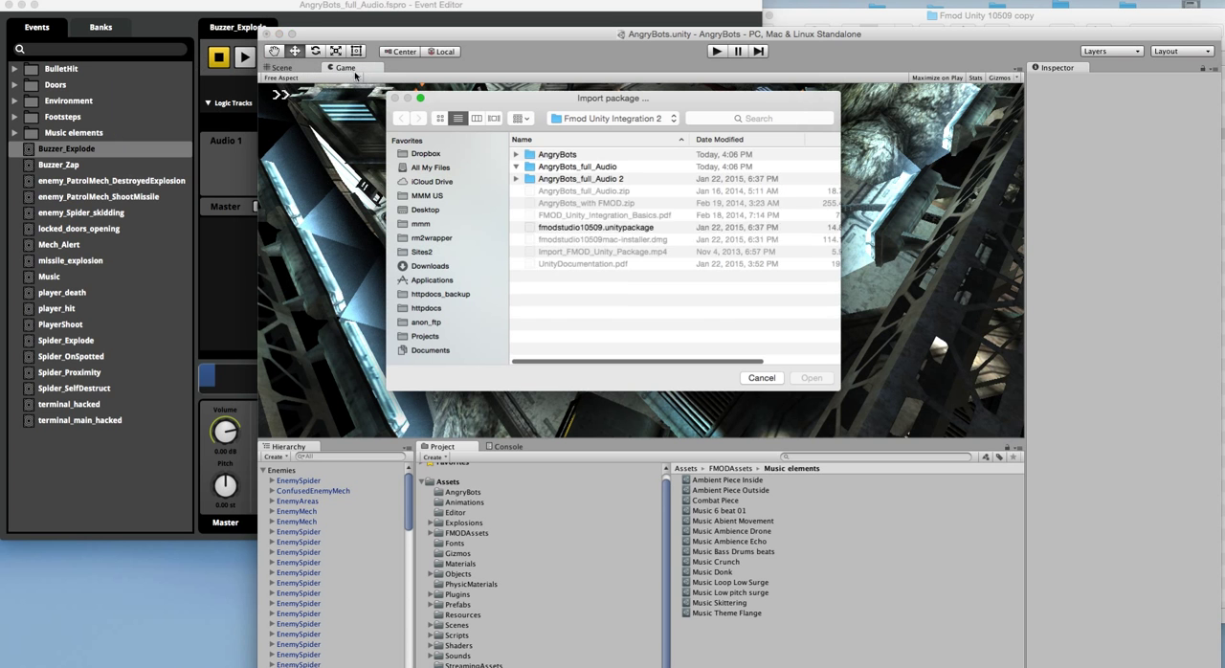
{"action": "left_click", "coordinate": [516, 167]}
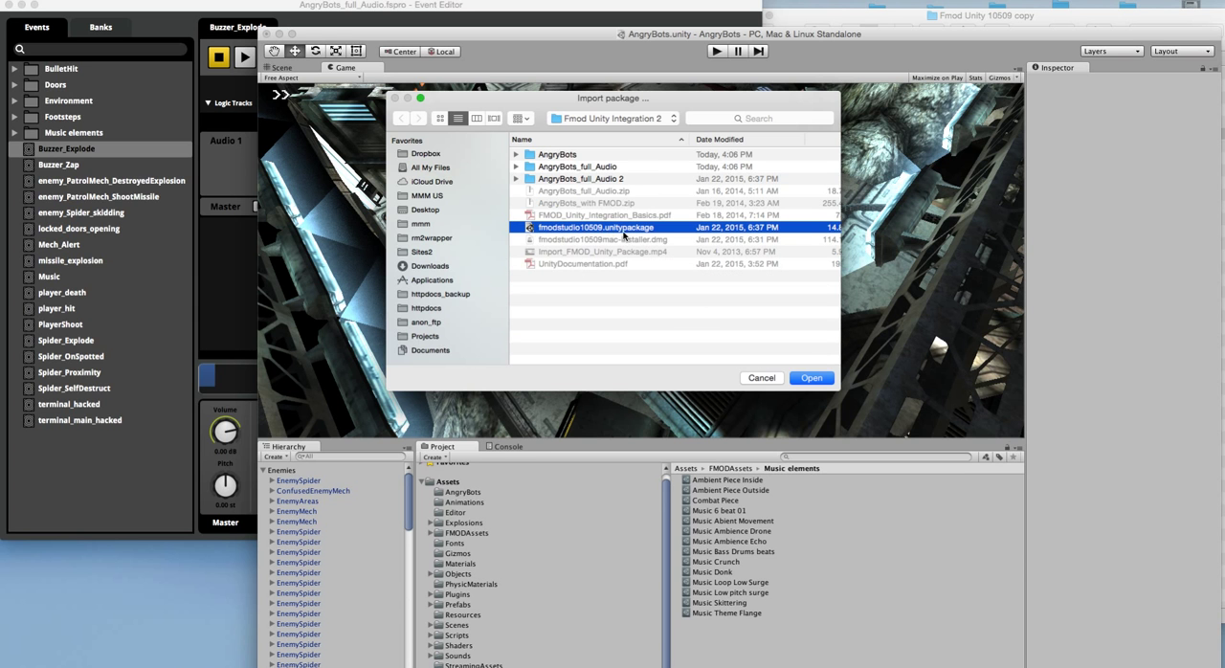
{"action": "left_click", "coordinate": [770, 382]}
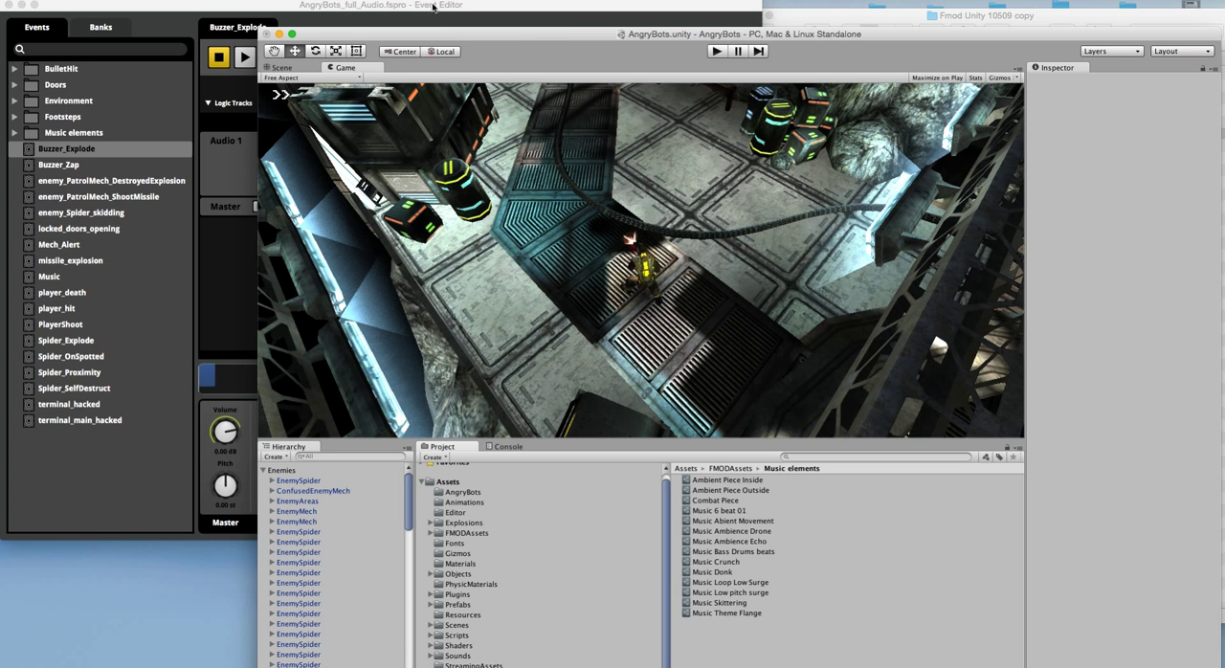
Step: Reposition the Unity window and view the FMOD integration commands, such as Import Banks and Refresh Event List
{"action": "left_click_drag", "start_coordinate": [436, 32], "coordinate": [409, 3]}
{"action": "left_click", "coordinate": [337, 0]}
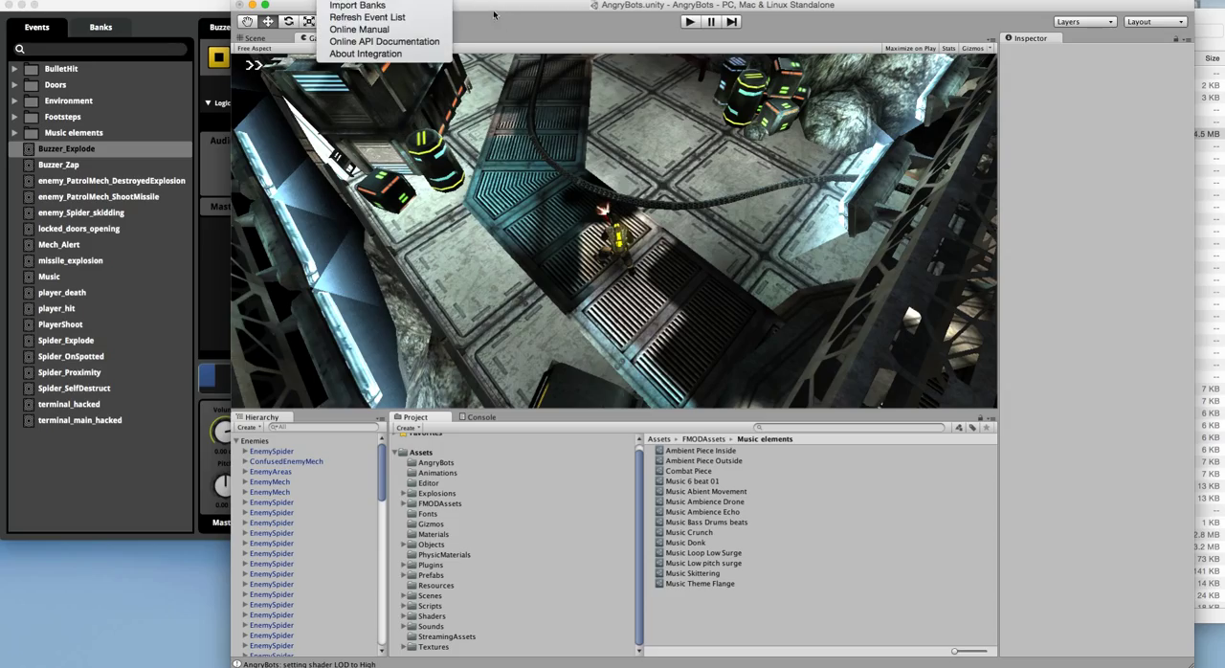
{"action": "left_click", "coordinate": [462, 11]}
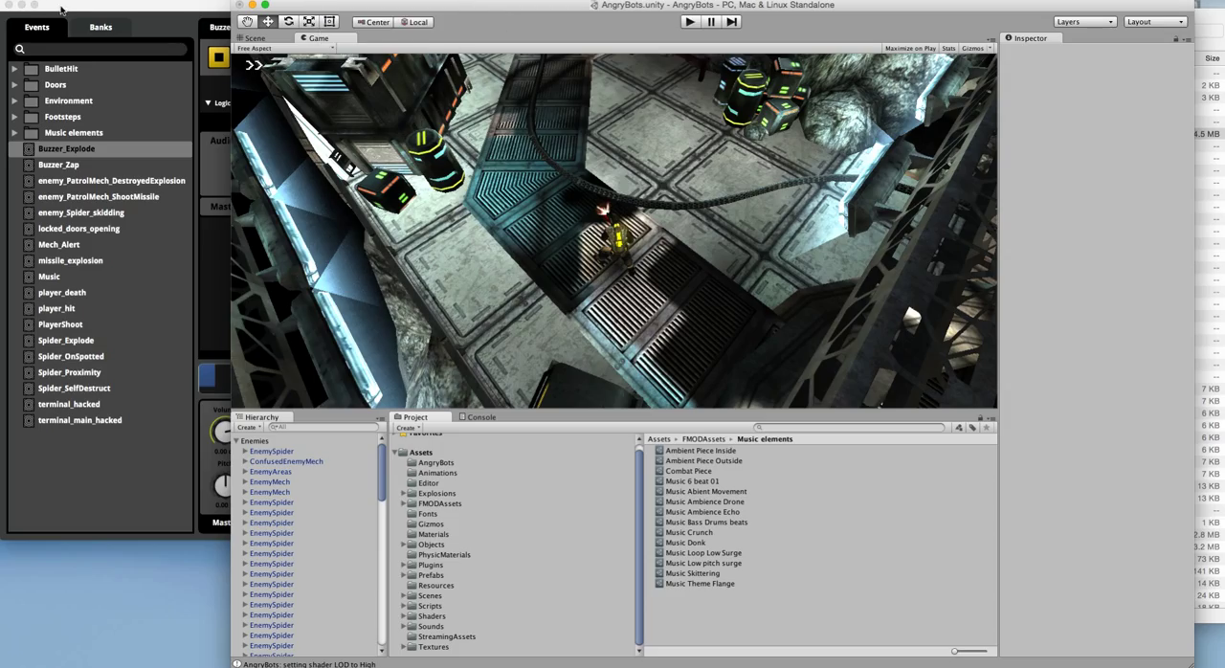
Step: Switch to FMOD Studio and examine the contents of the Master Bank in the project's banks
{"action": "left_click", "coordinate": [95, 11]}
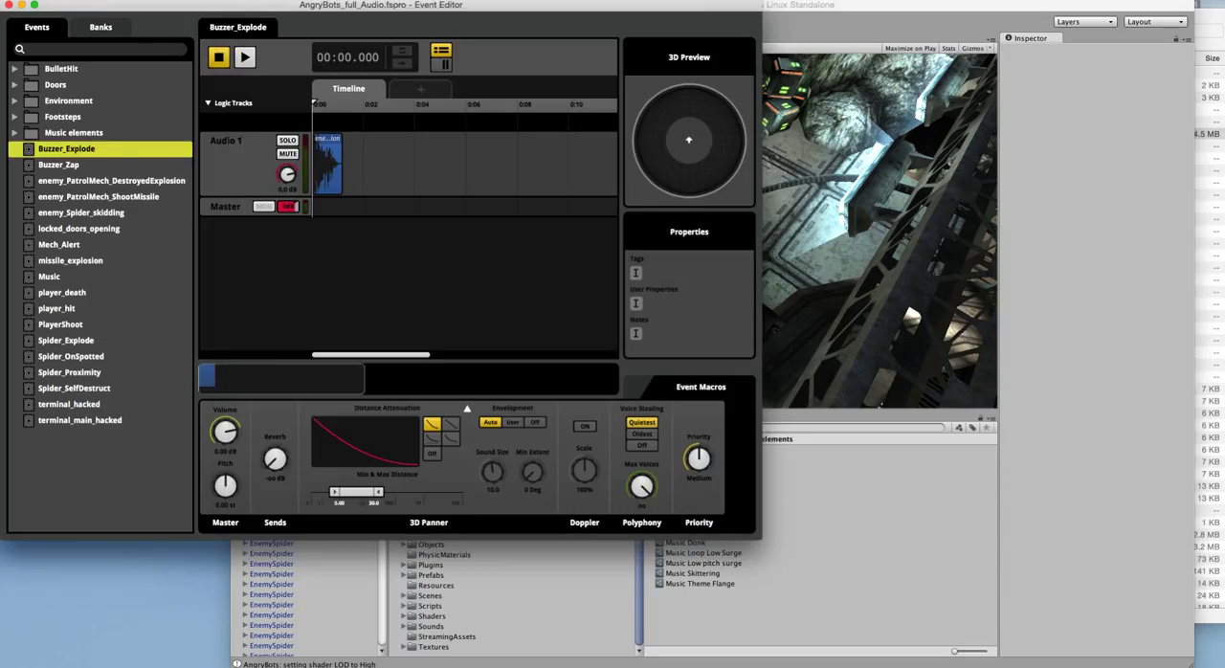
{"action": "left_click", "coordinate": [129, 132]}
{"action": "left_click", "coordinate": [100, 28]}
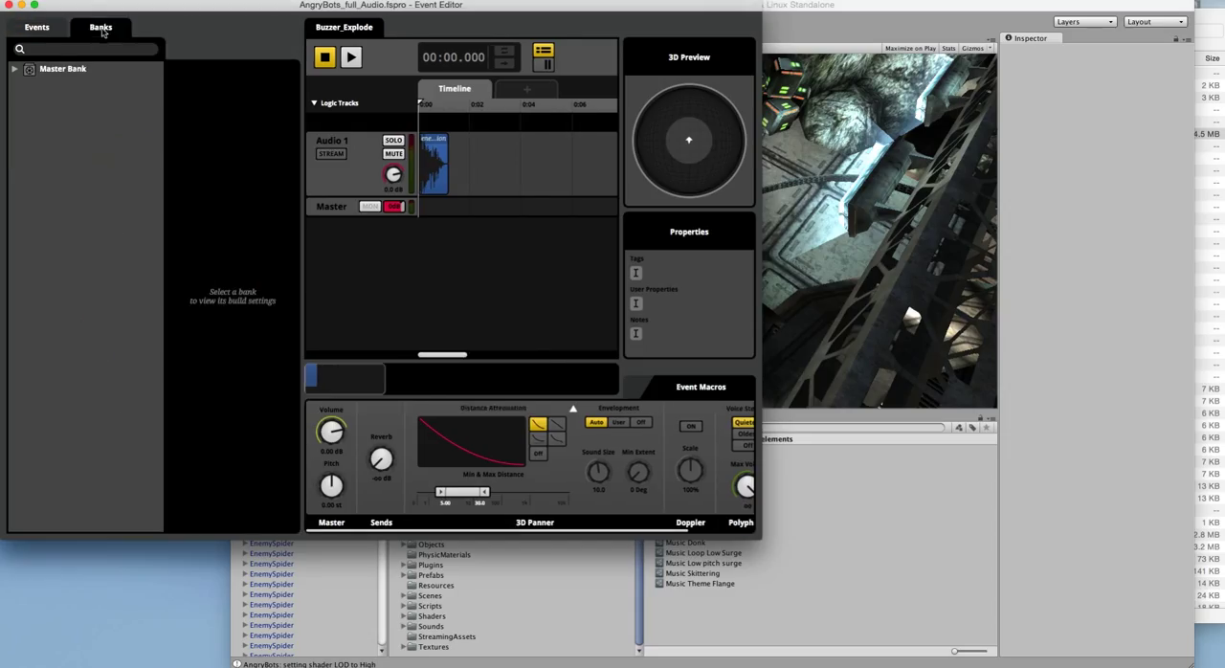
{"action": "left_click", "coordinate": [14, 69]}
{"action": "left_click", "coordinate": [14, 72]}
Step: Open the project's Mixer window
{"action": "right_click", "coordinate": [53, 95]}
{"action": "left_click", "coordinate": [104, 171]}
{"action": "left_click", "coordinate": [205, 76]}
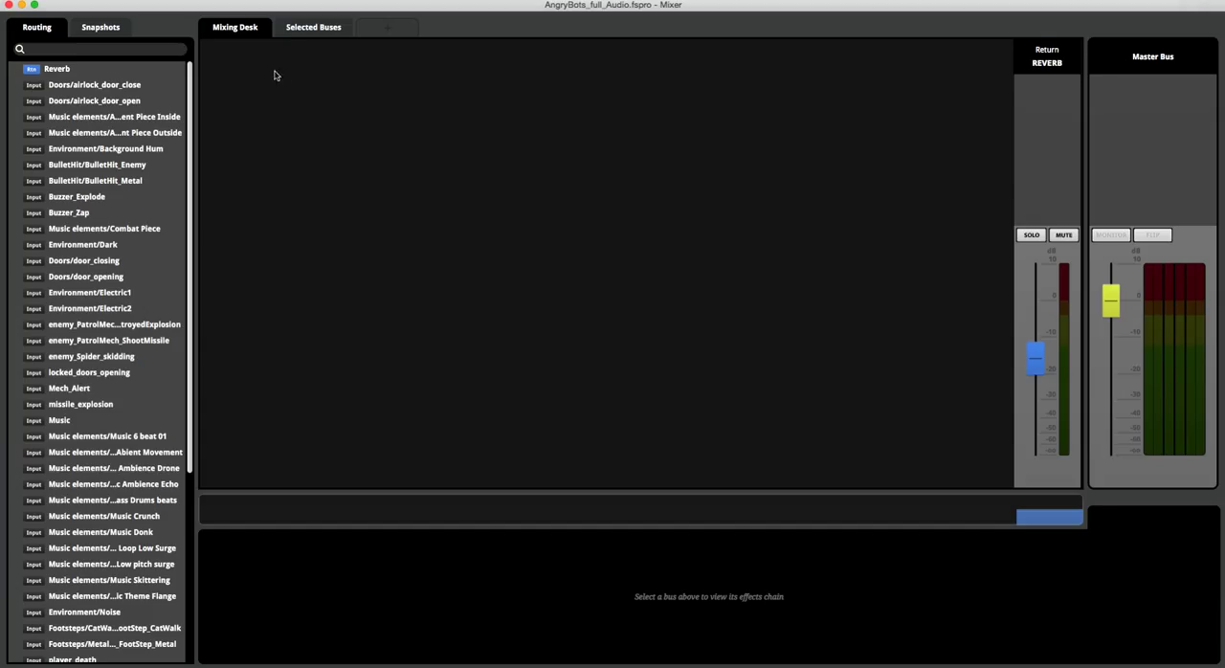
Step: Examine New Snapshot from the mixer's snapshots list against the base Mixing Desk
{"action": "left_click", "coordinate": [99, 28]}
{"action": "left_click", "coordinate": [40, 71]}
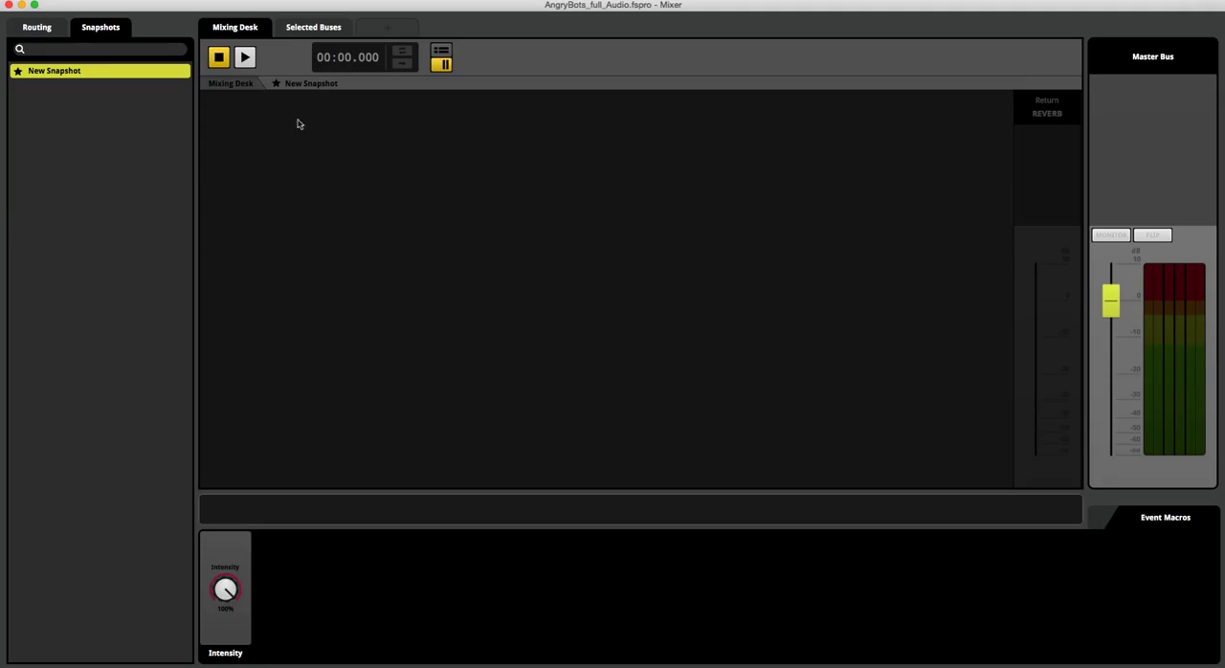
{"action": "left_click", "coordinate": [239, 85]}
{"action": "left_click", "coordinate": [73, 72]}
{"action": "left_click", "coordinate": [299, 84]}
Step: Add a mixer view with the default name New Mixer View
{"action": "right_click", "coordinate": [275, 144]}
{"action": "left_click", "coordinate": [301, 148]}
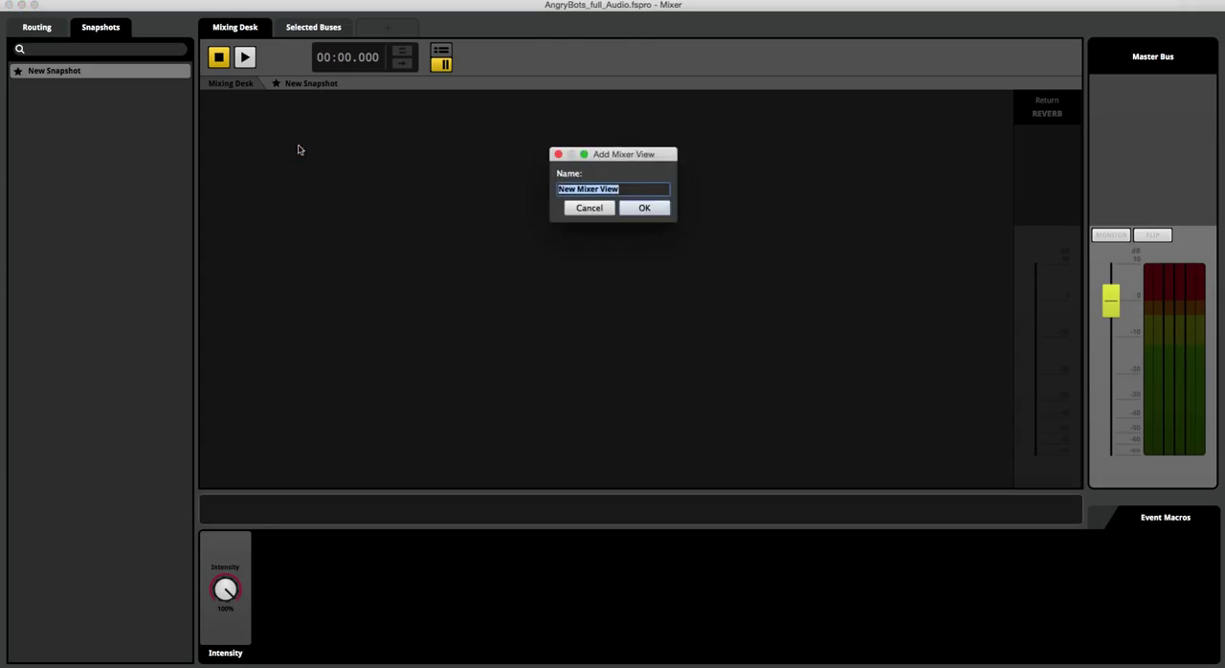
{"action": "left_click", "coordinate": [639, 209]}
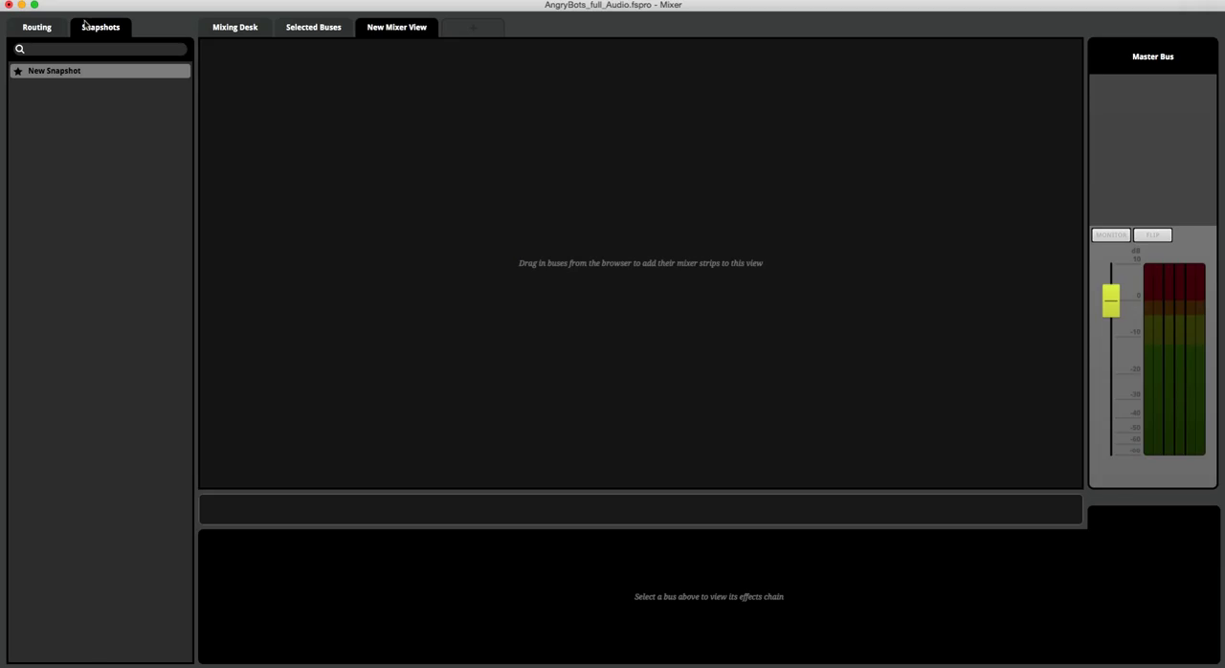
Step: Look through the mixer's routing inputs, such as airlock_door_close, Ambient Piece Inside and BulletHit_Metal
{"action": "left_click", "coordinate": [36, 27]}
{"action": "left_click", "coordinate": [65, 85]}
{"action": "left_click", "coordinate": [76, 116]}
{"action": "left_click", "coordinate": [72, 180]}
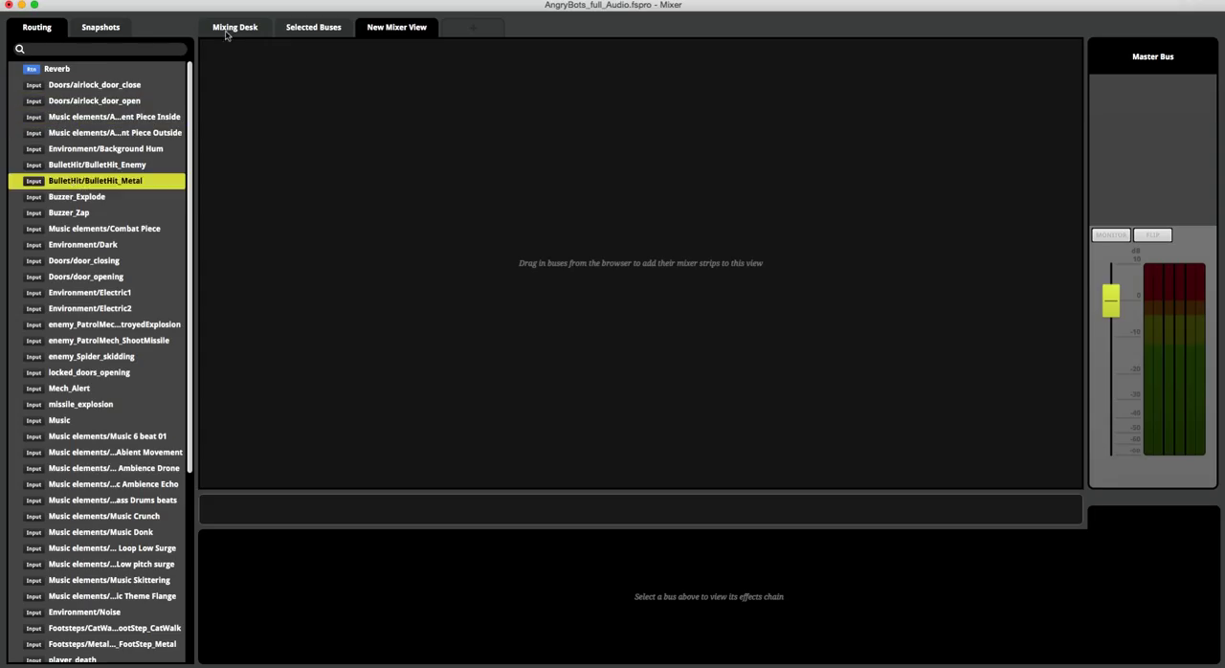
Step: Return the mixer to the Mixing Desk view and close the Mixer window
{"action": "left_click", "coordinate": [229, 29]}
{"action": "left_click", "coordinate": [83, 215]}
{"action": "left_click", "coordinate": [107, 247]}
{"action": "left_click", "coordinate": [77, 167]}
{"action": "left_click", "coordinate": [7, 5]}
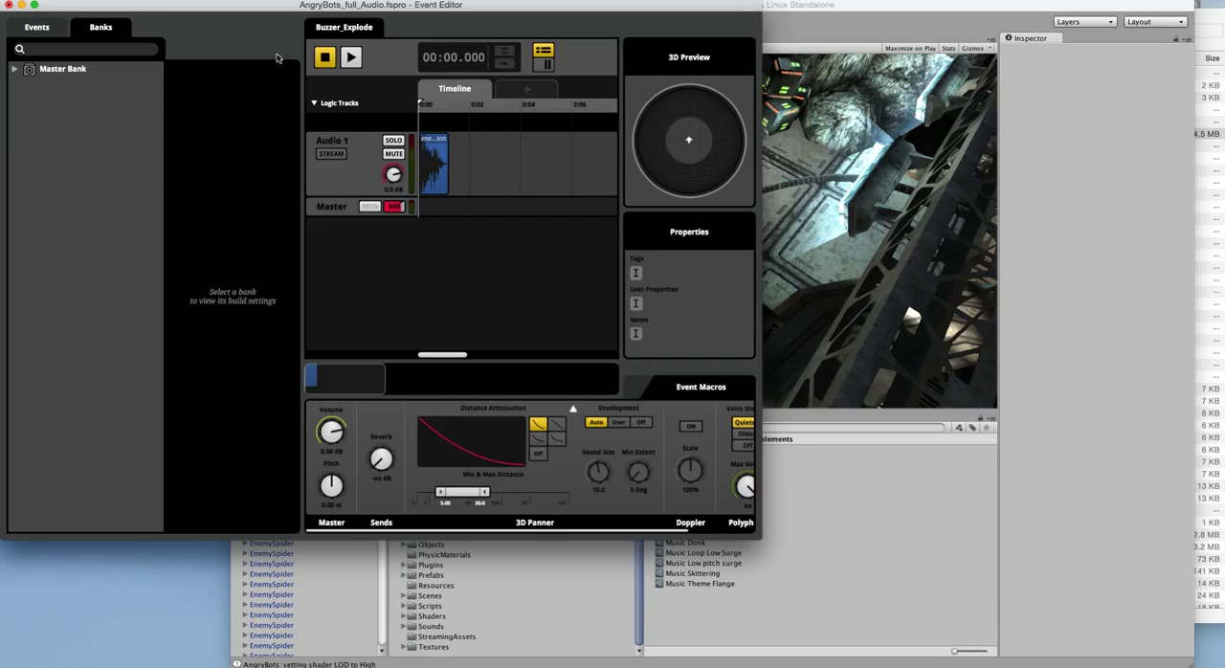
Step: Check which bank the Buzzer_Explode event is assigned to
{"action": "left_click", "coordinate": [41, 29]}
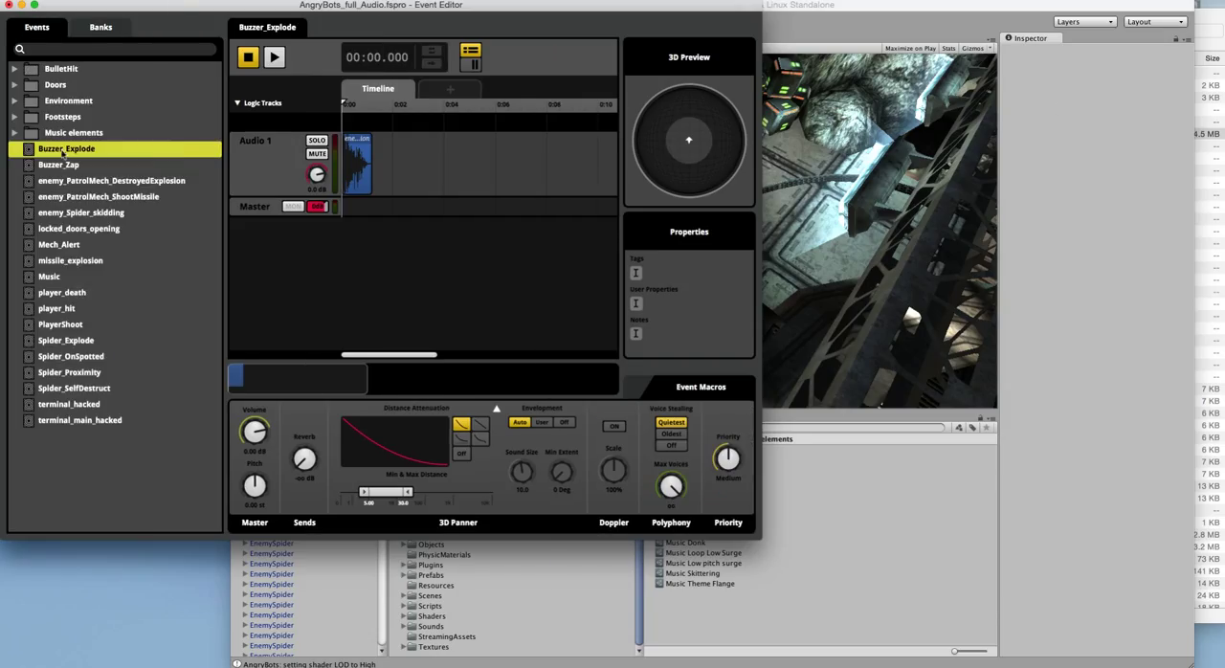
{"action": "right_click", "coordinate": [62, 150]}
{"action": "mouse_move", "coordinate": [105, 243]}
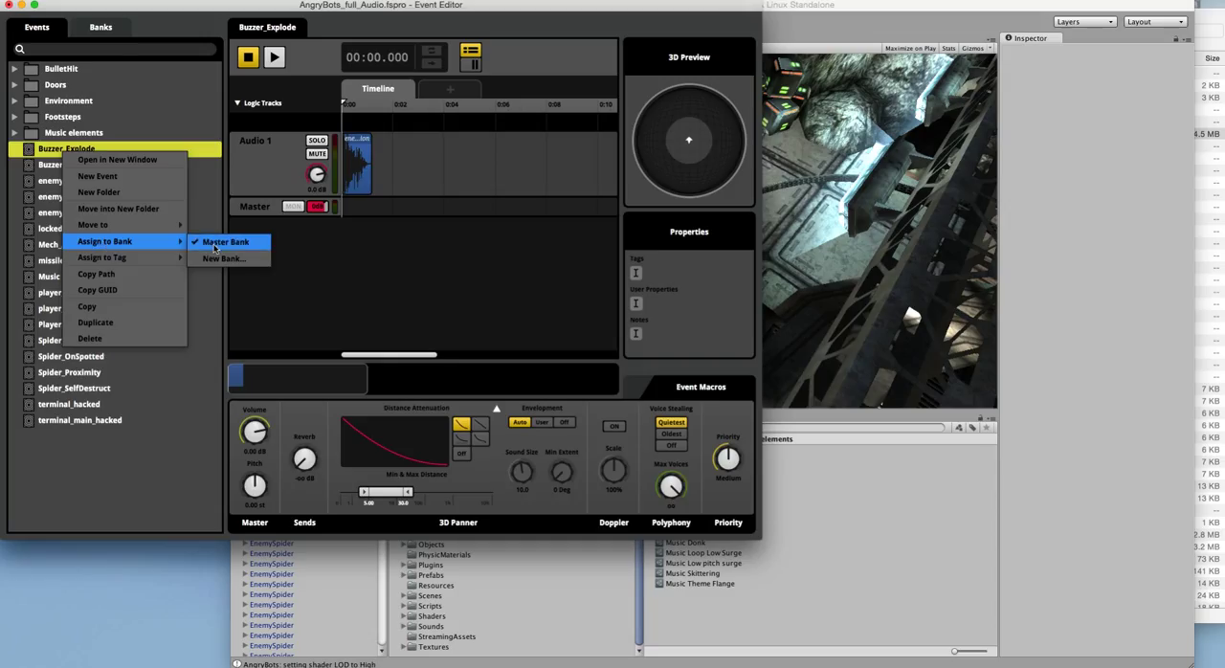
Step: Examine the Master Bank's target platform options and its streaming options for assigned events
{"action": "left_click", "coordinate": [106, 28]}
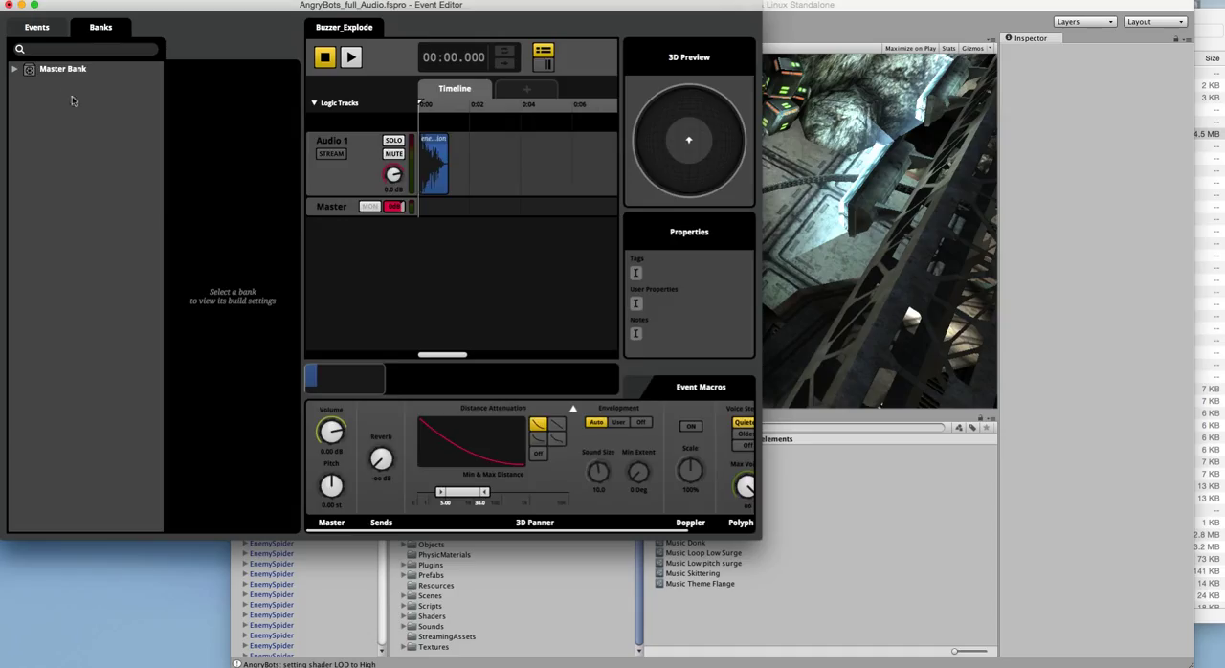
{"action": "right_click", "coordinate": [51, 72]}
{"action": "left_click", "coordinate": [9, 182]}
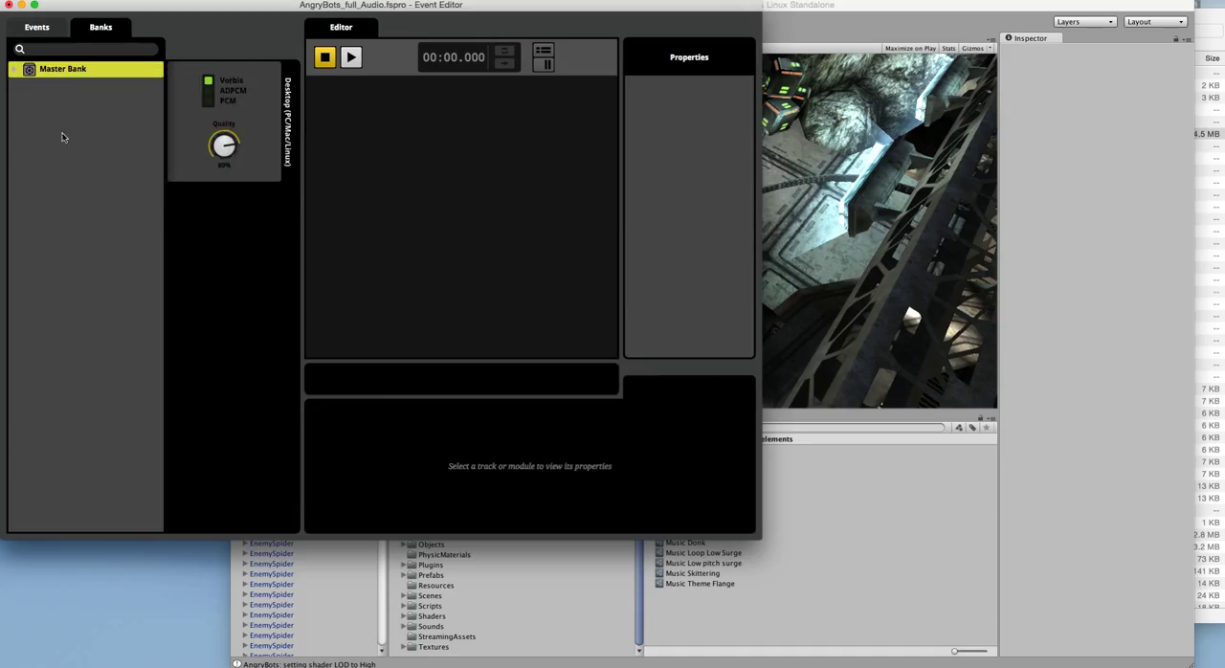
{"action": "right_click", "coordinate": [63, 73]}
{"action": "mouse_move", "coordinate": [107, 135]}
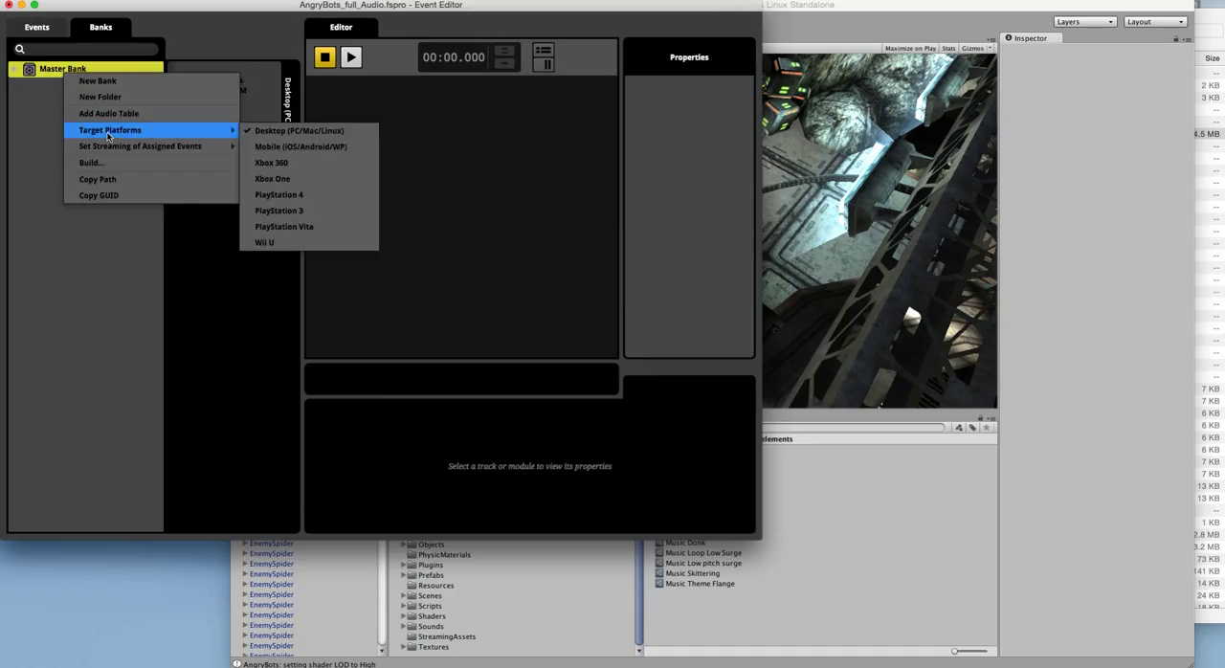
{"action": "mouse_move", "coordinate": [144, 147]}
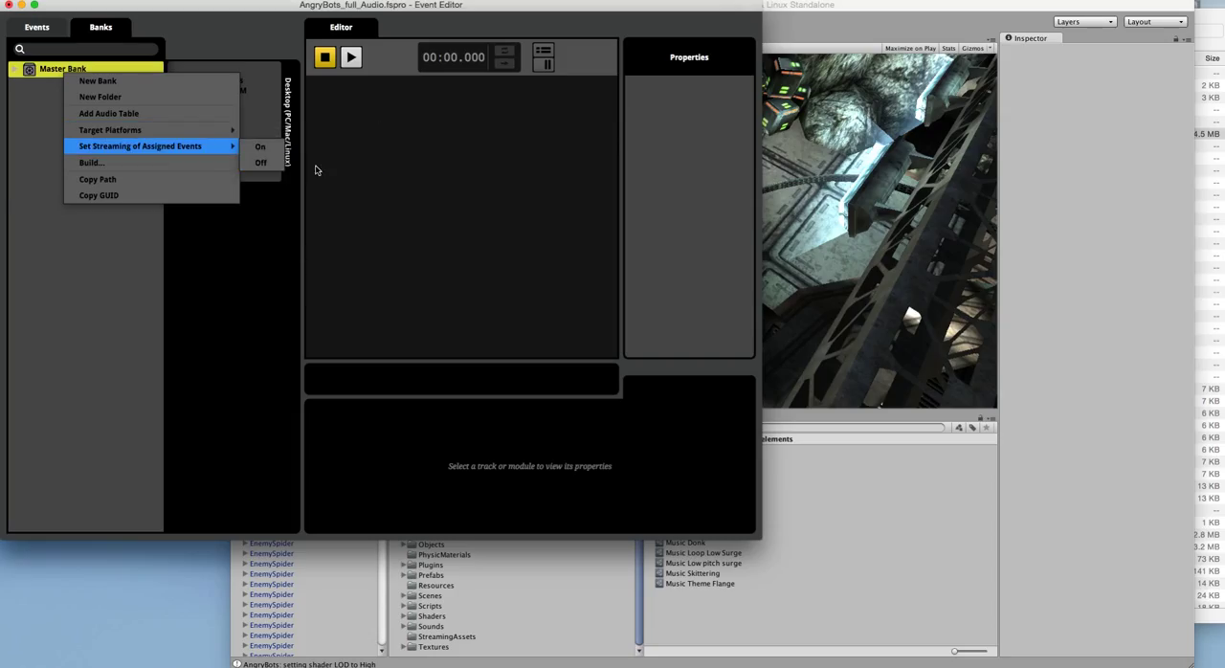
{"action": "left_click", "coordinate": [125, 237]}
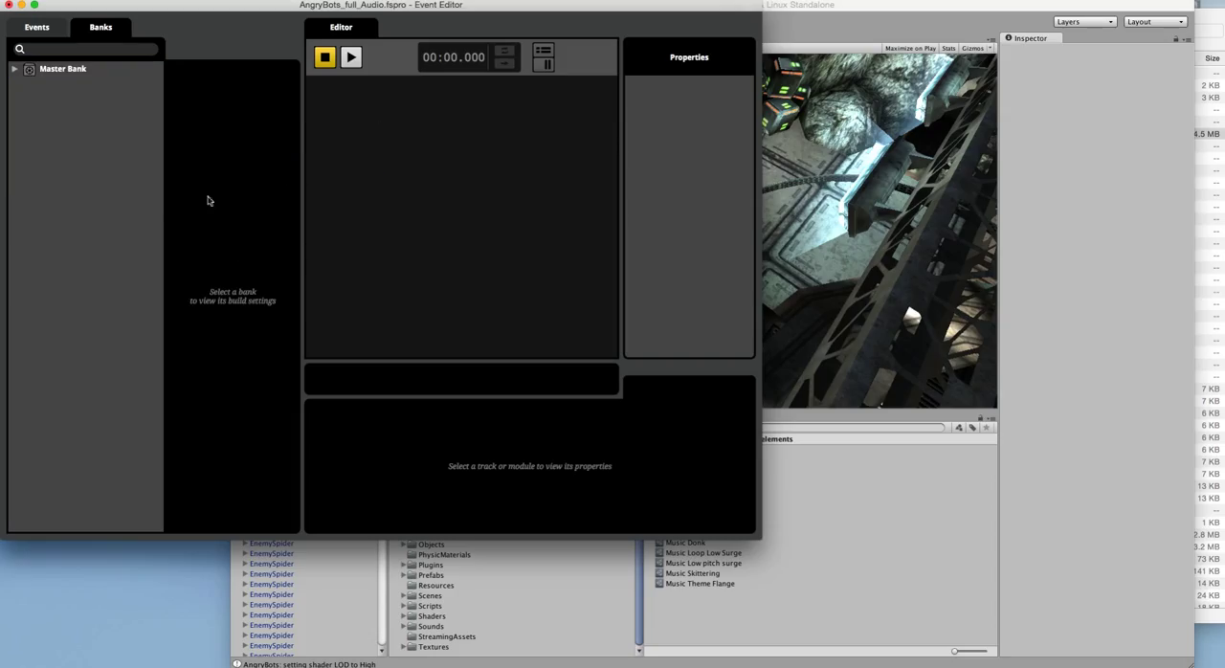
Step: Add Xbox One to the Master Bank's build platforms to view its encoding settings, and remove that platform again
{"action": "left_click", "coordinate": [84, 70]}
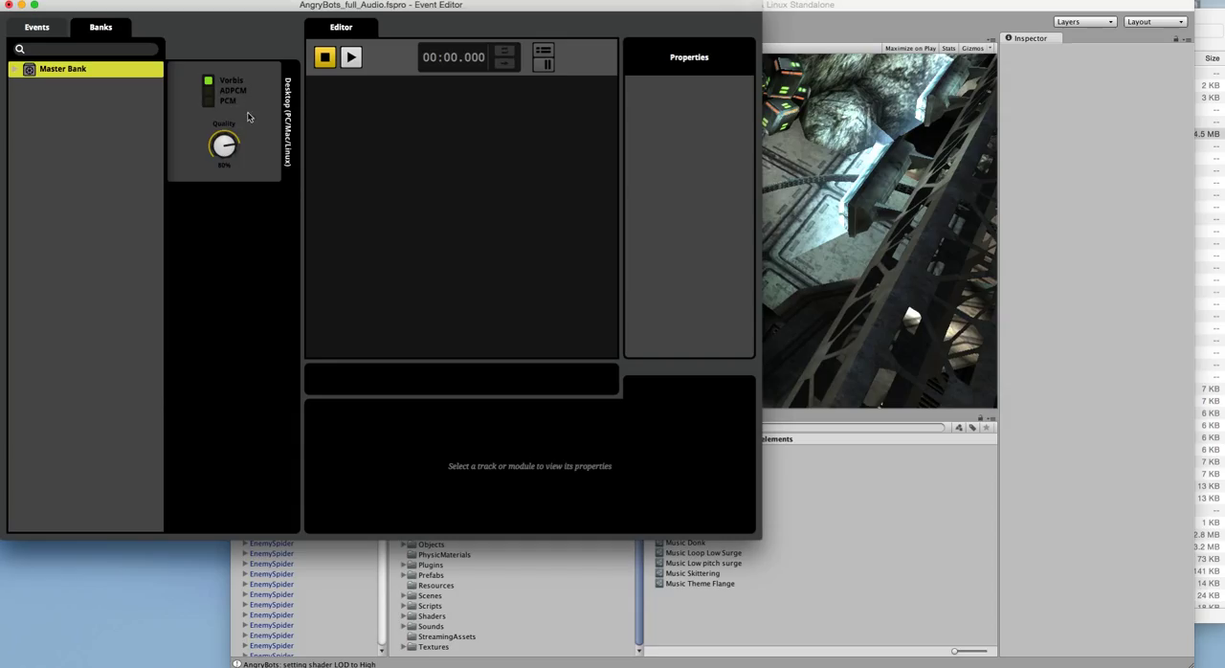
{"action": "right_click", "coordinate": [233, 223]}
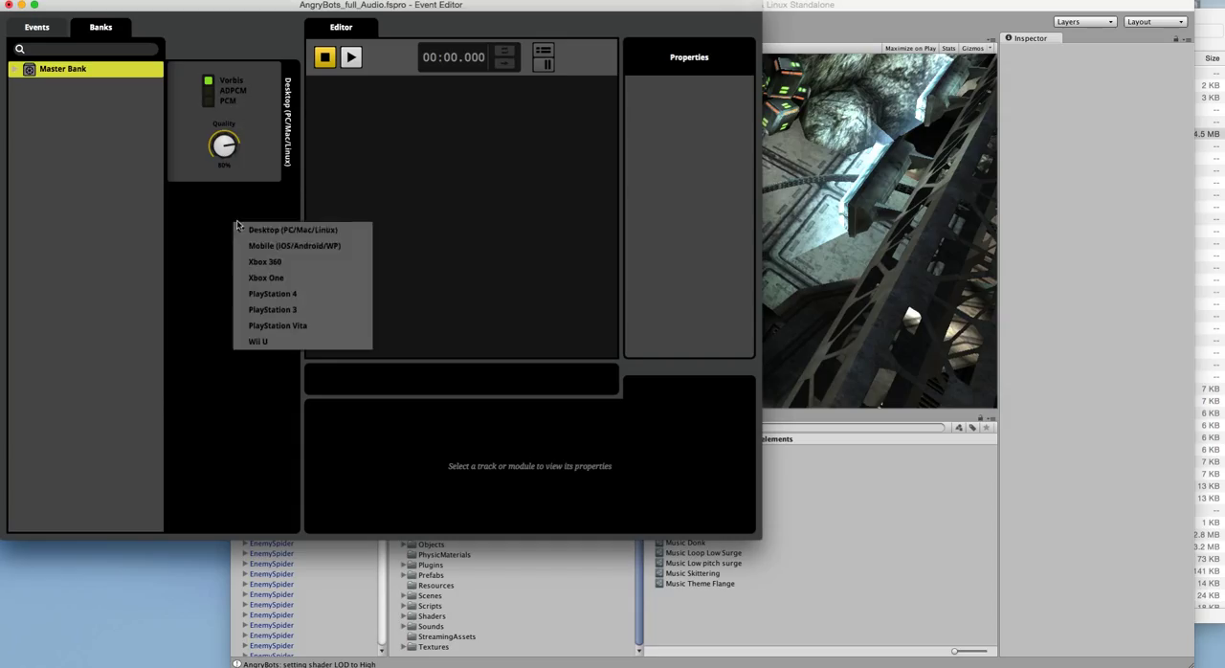
{"action": "left_click", "coordinate": [270, 278]}
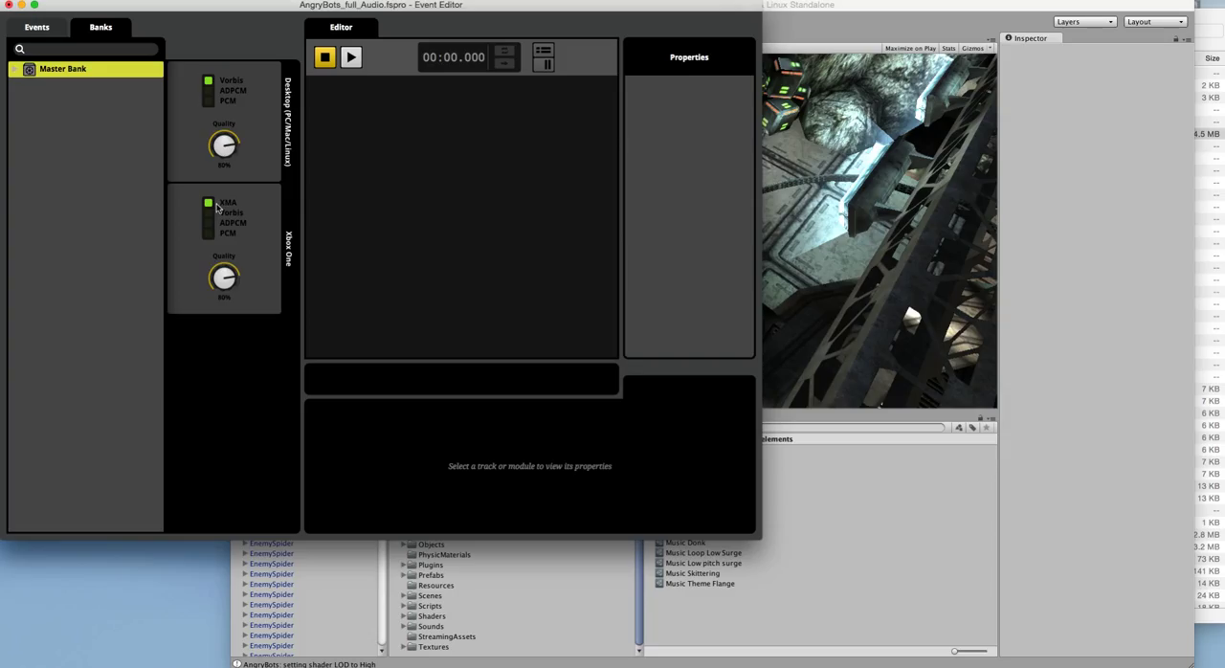
{"action": "right_click", "coordinate": [246, 218]}
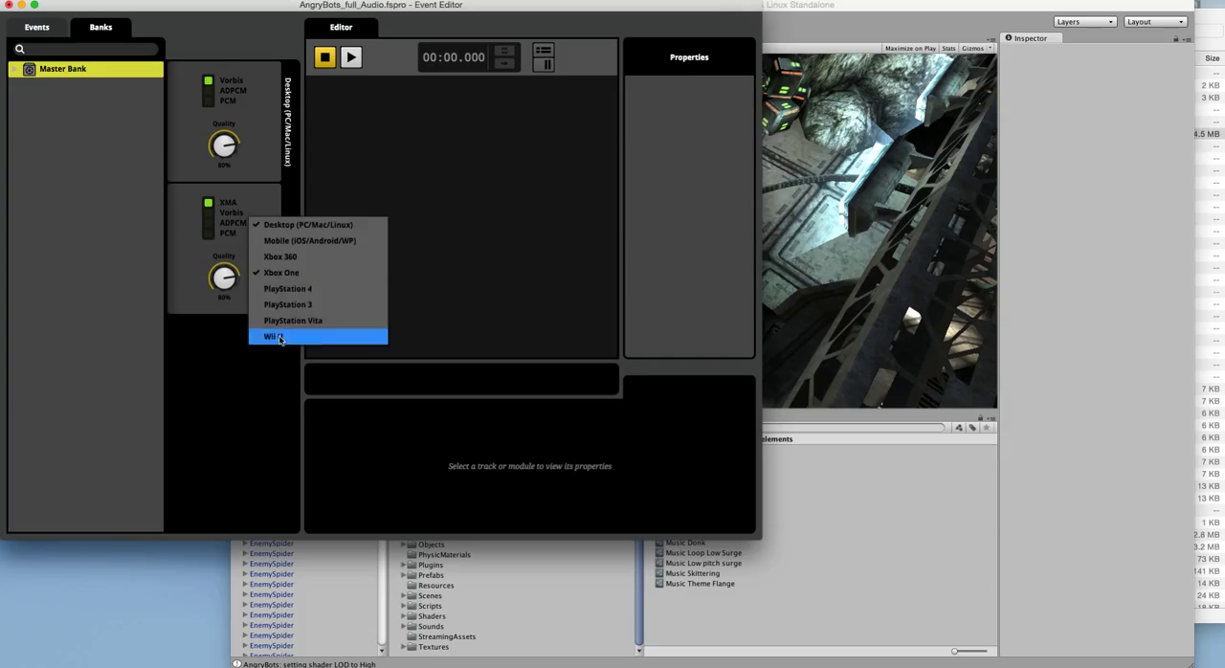
{"action": "left_click", "coordinate": [281, 273]}
Step: Check the bank assignment options of enemy_PatrolMech_DestroyedExplosion and missile_explosion in the events list, and select the Music event
{"action": "left_click", "coordinate": [34, 28]}
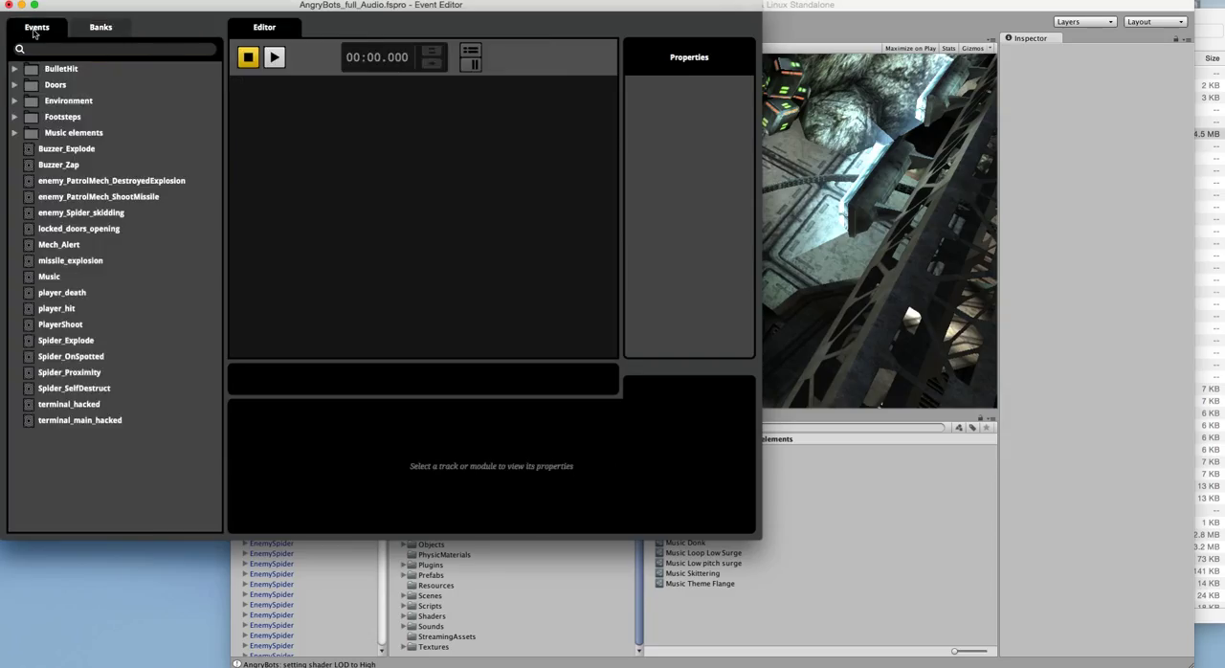
{"action": "right_click", "coordinate": [74, 185]}
{"action": "mouse_move", "coordinate": [112, 273]}
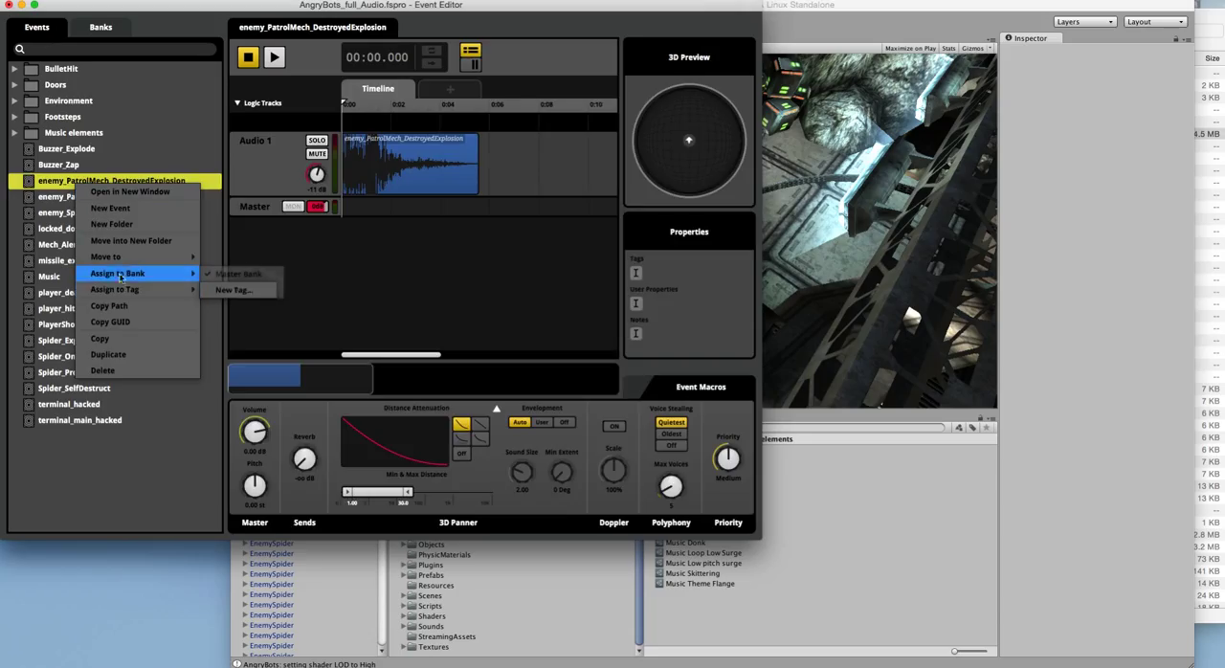
{"action": "right_click", "coordinate": [65, 264]}
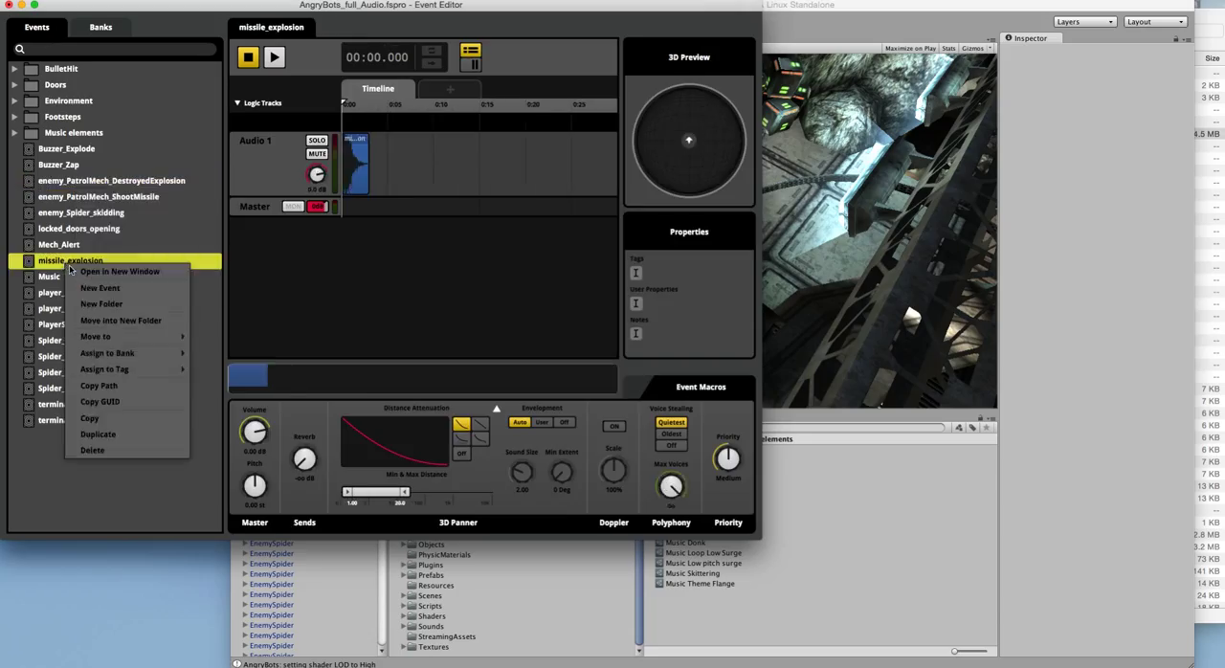
{"action": "left_click", "coordinate": [202, 285]}
{"action": "left_click", "coordinate": [182, 276]}
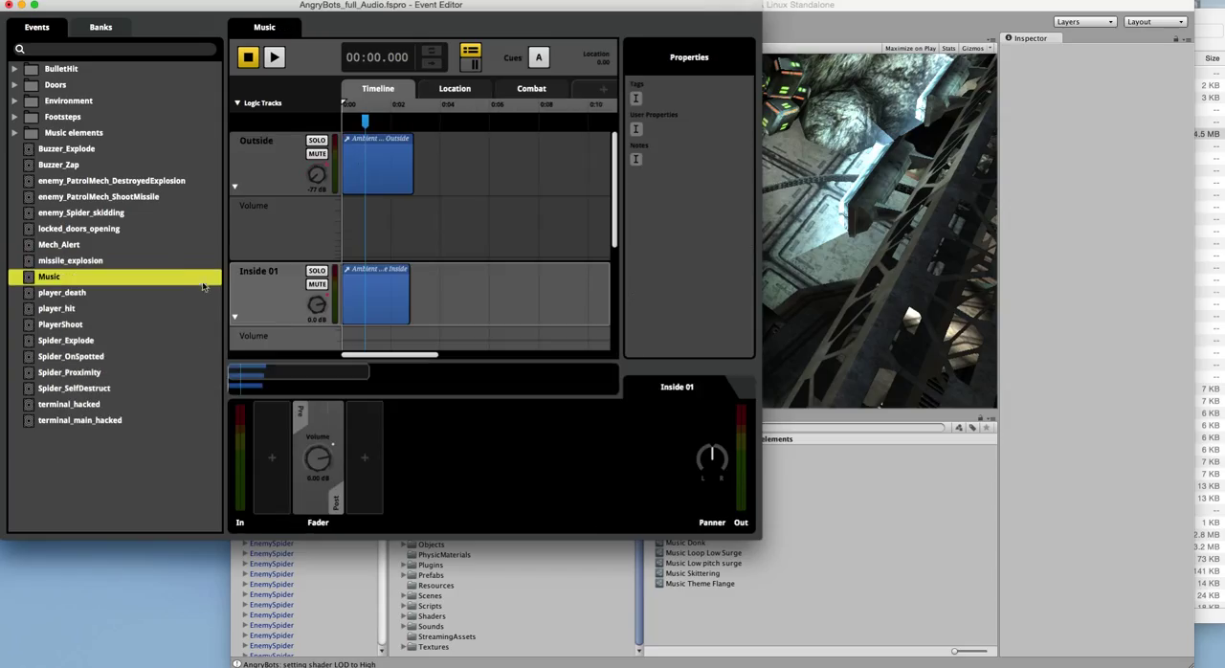
Step: Build the audio project's banks and export its GUIDs
{"action": "left_click", "coordinate": [119, 1]}
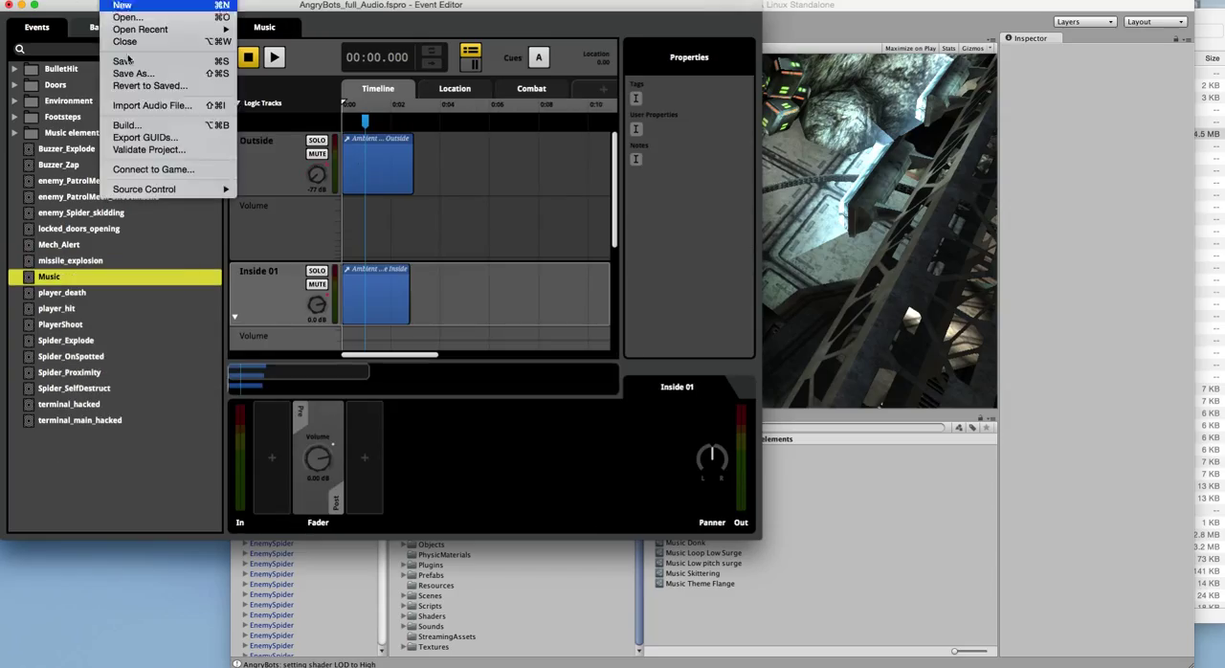
{"action": "left_click", "coordinate": [140, 128]}
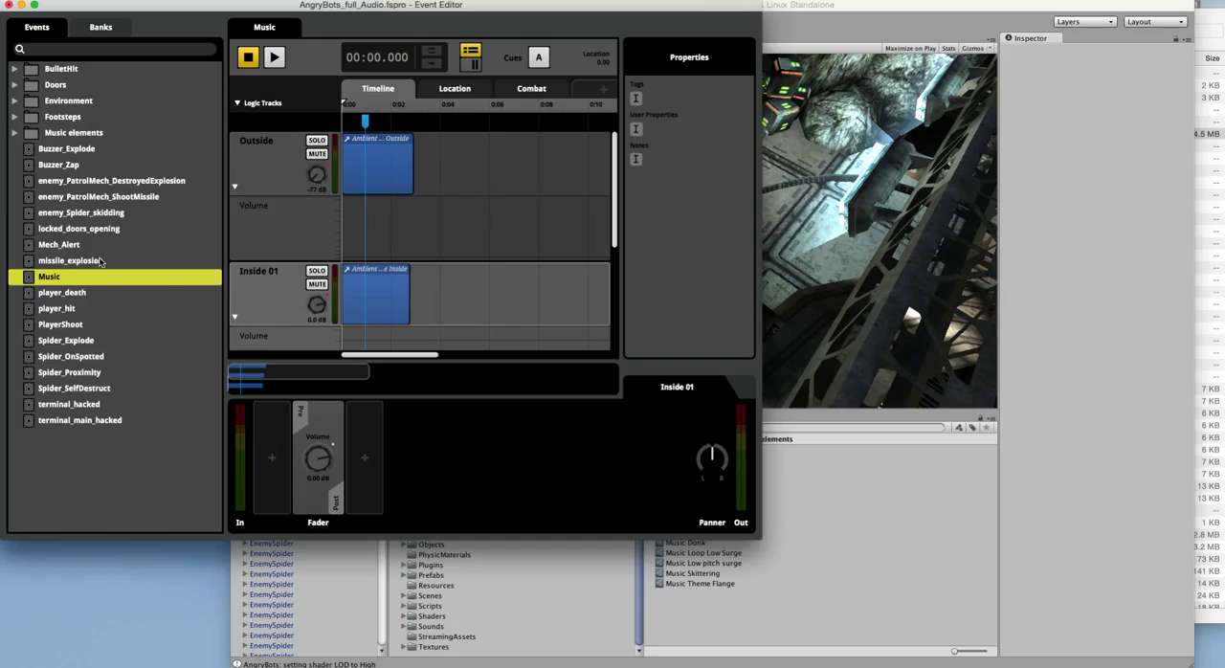
{"action": "left_click", "coordinate": [112, 0]}
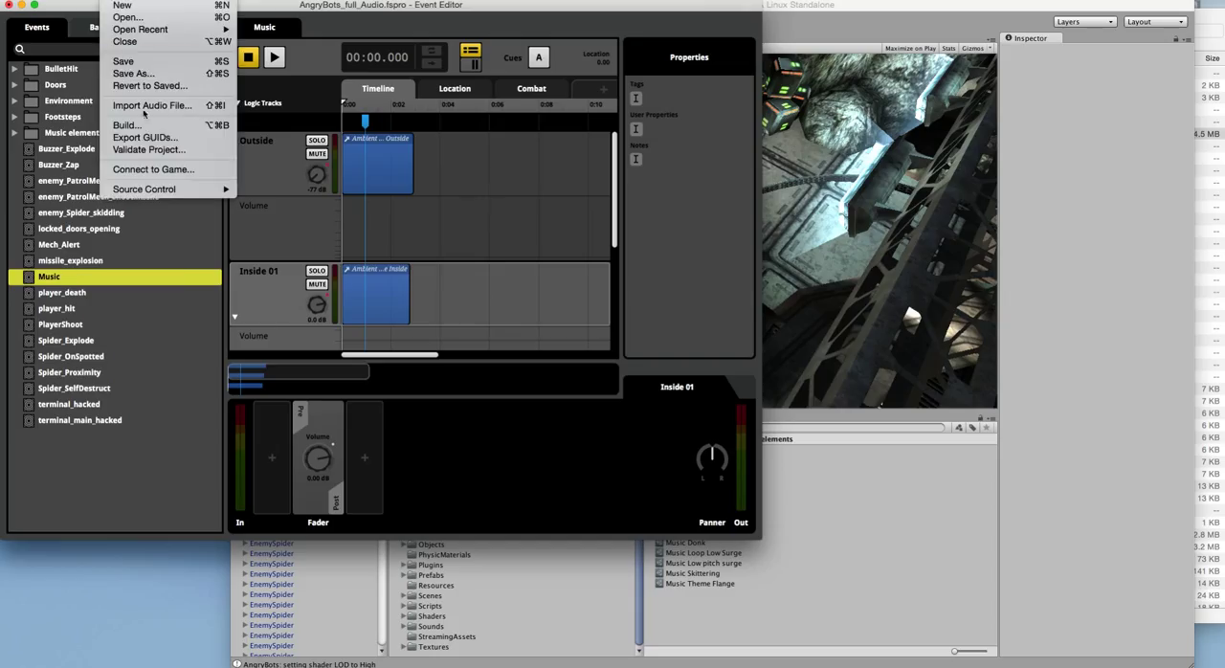
{"action": "left_click", "coordinate": [145, 138]}
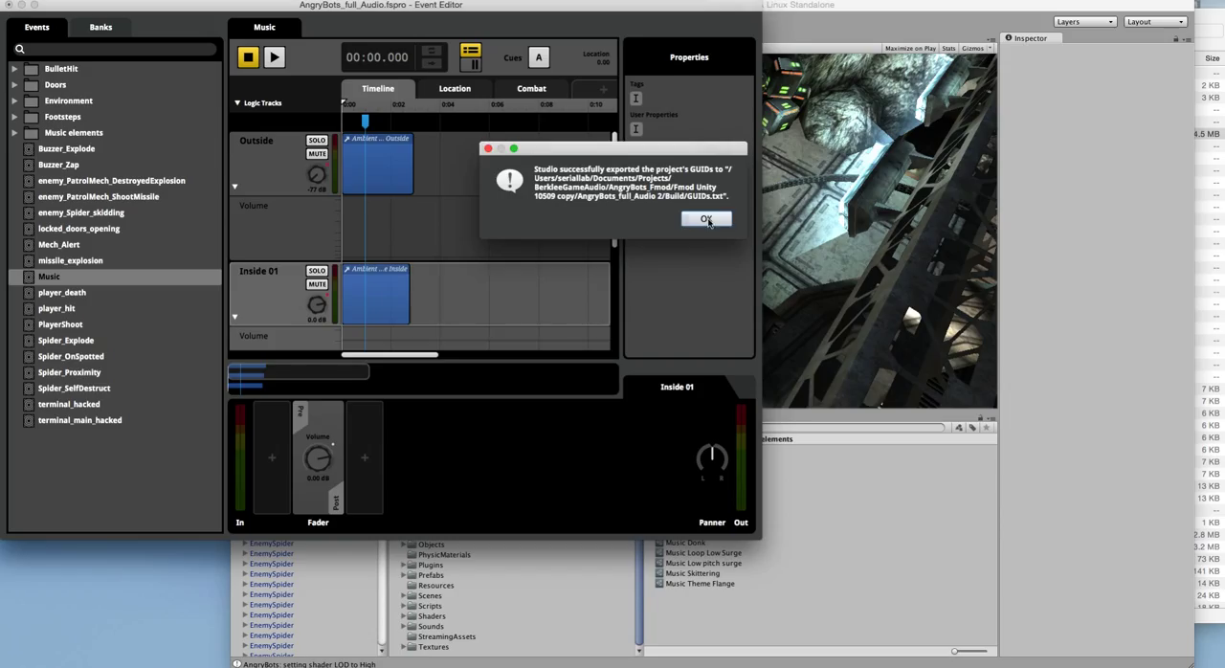
{"action": "left_click", "coordinate": [706, 220]}
Step: Switch to Unity and import the FMOD banks from the Build folder of AngryBots_full_Audio 2, accepting the Master Bank file updates
{"action": "left_click", "coordinate": [1116, 238]}
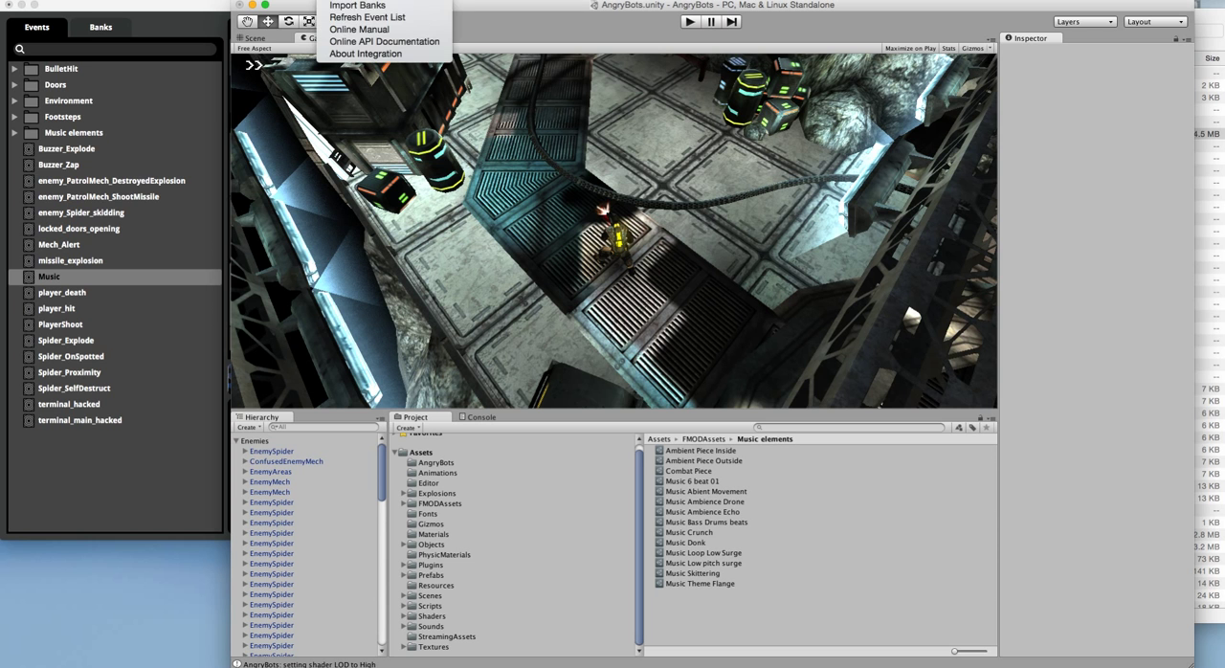
{"action": "left_click", "coordinate": [341, 6]}
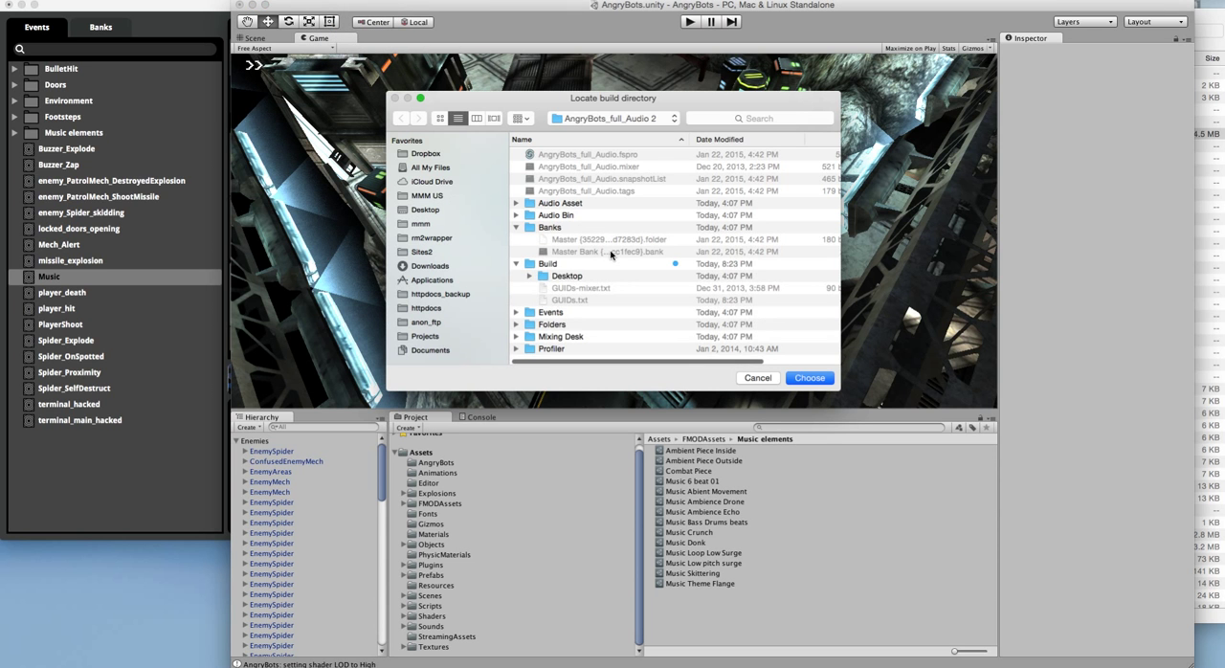
{"action": "left_click", "coordinate": [549, 264]}
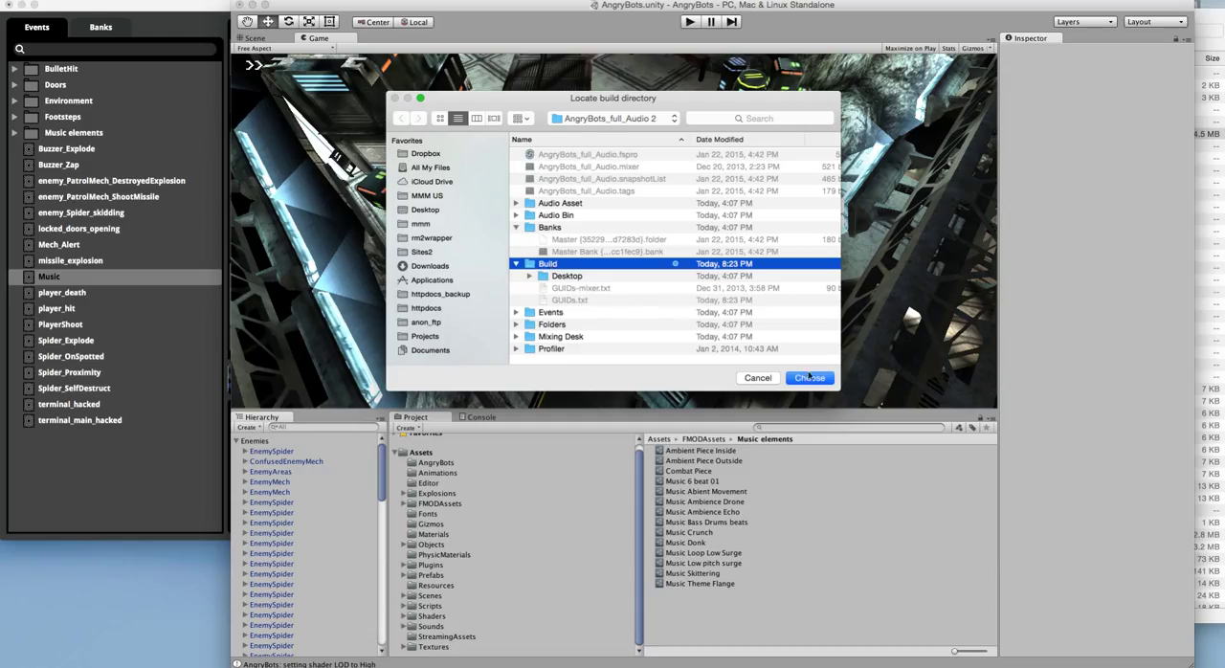
{"action": "left_click", "coordinate": [809, 378]}
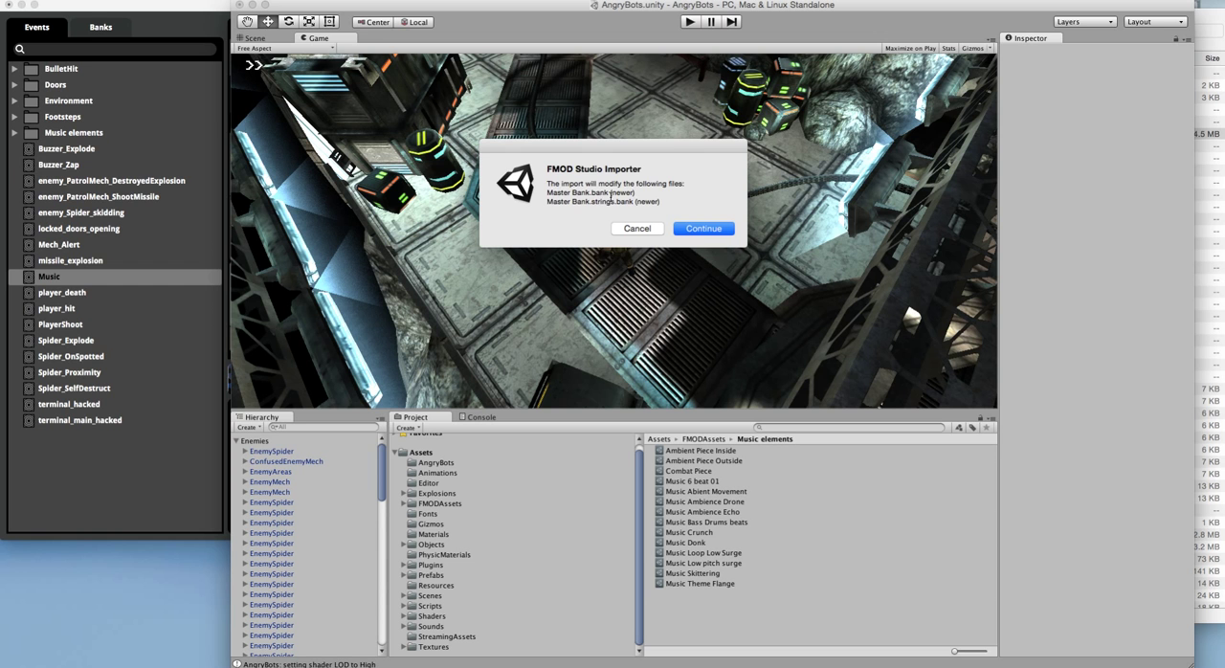
{"action": "left_click", "coordinate": [697, 228]}
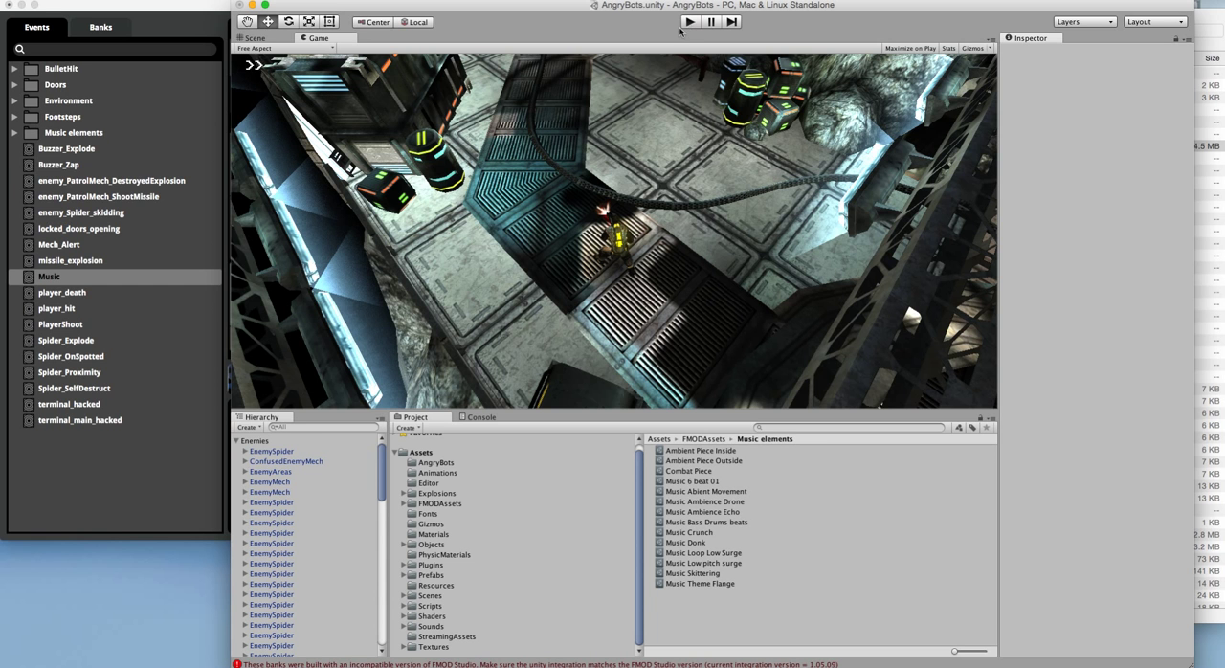
Step: Collapse Enemies in the scene hierarchy and inspect the AudioListener object under Main Camera
{"action": "left_click", "coordinate": [237, 440]}
{"action": "left_click", "coordinate": [236, 451], "text": "alt"}
{"action": "left_click", "coordinate": [252, 452]}
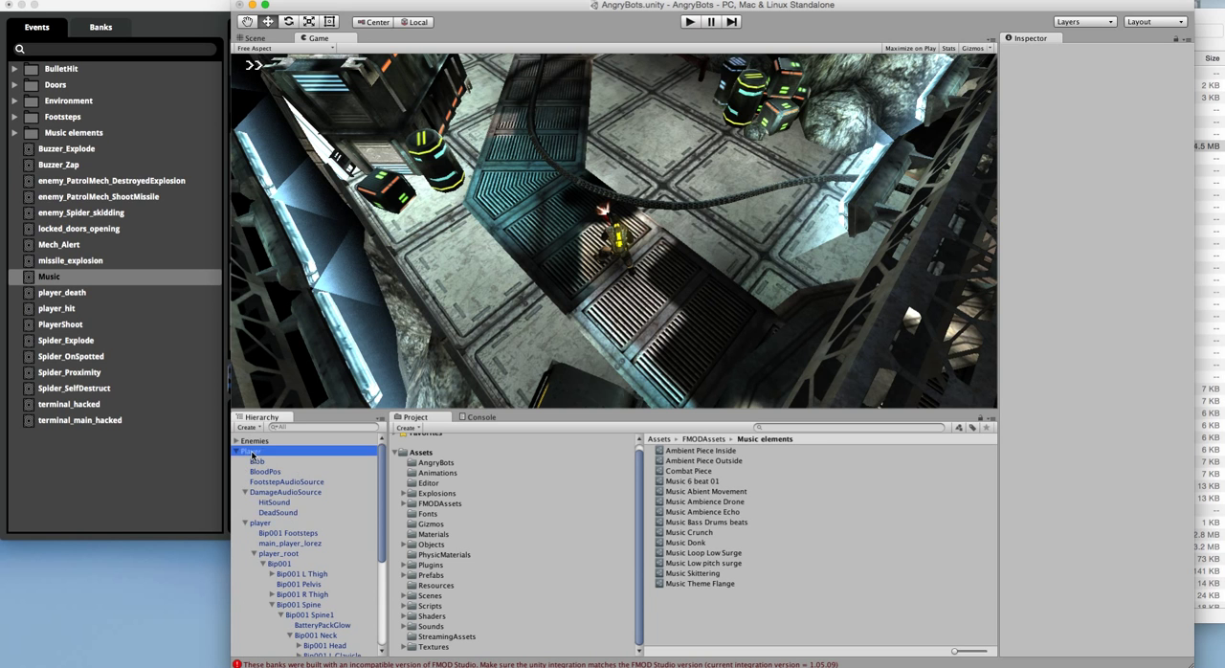
{"action": "scroll", "coordinate": [300, 545], "scroll_direction": "down", "scroll_amount": 5}
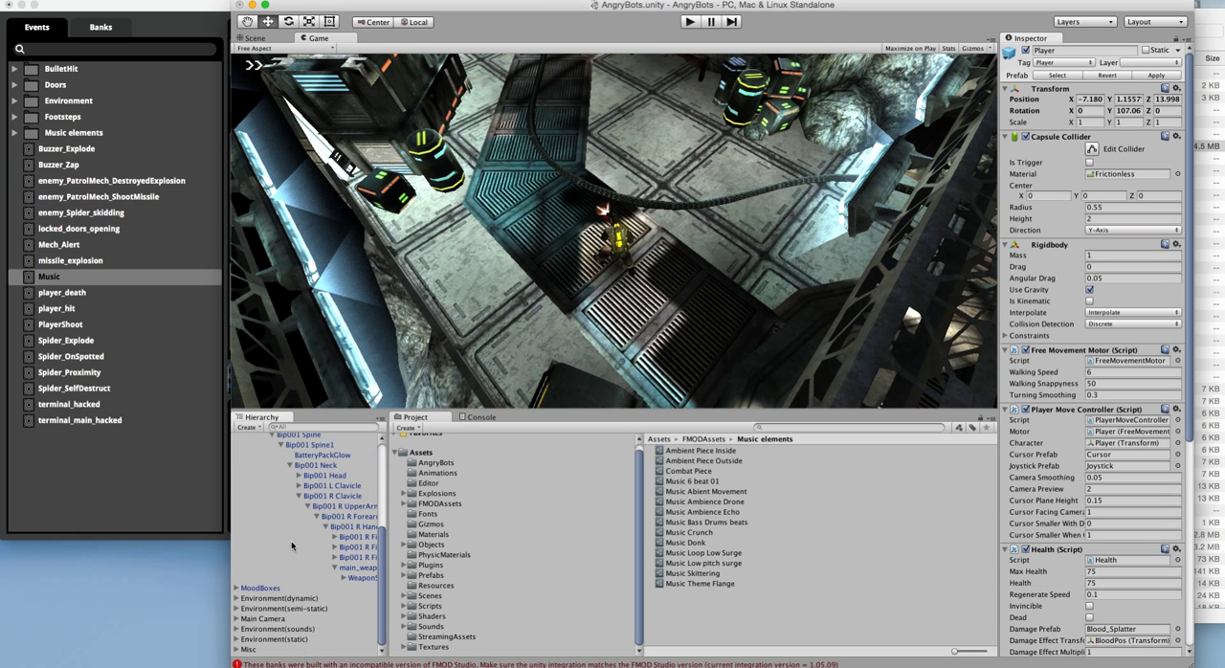
{"action": "left_click", "coordinate": [238, 619]}
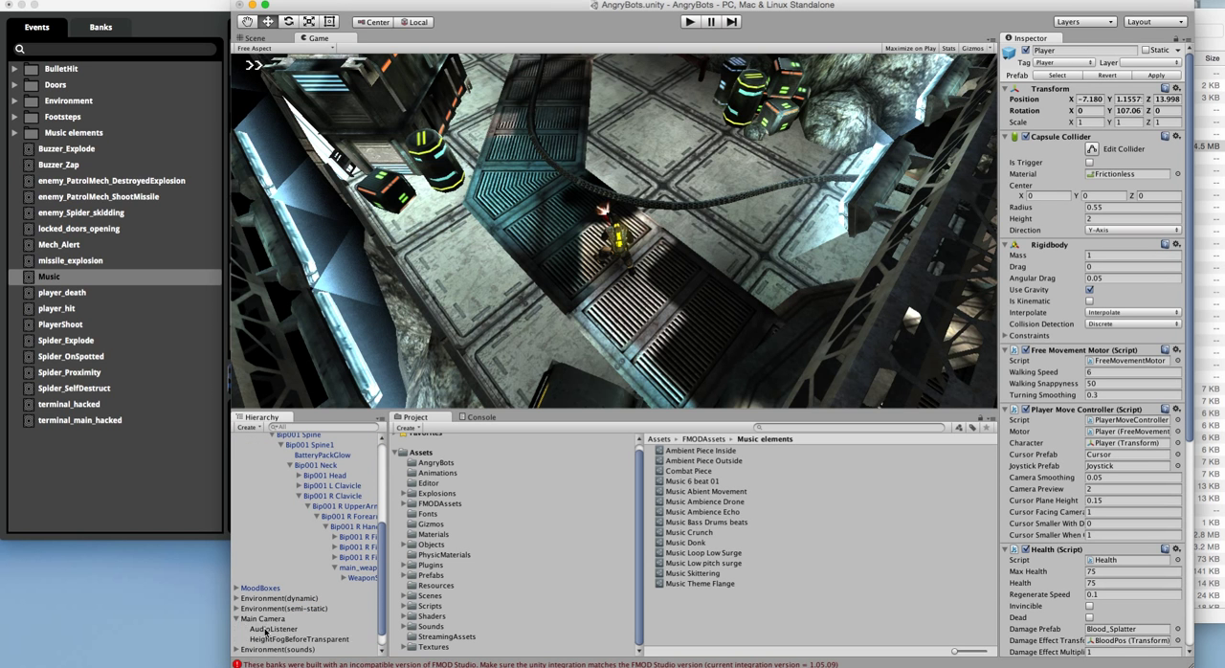
{"action": "left_click", "coordinate": [268, 629]}
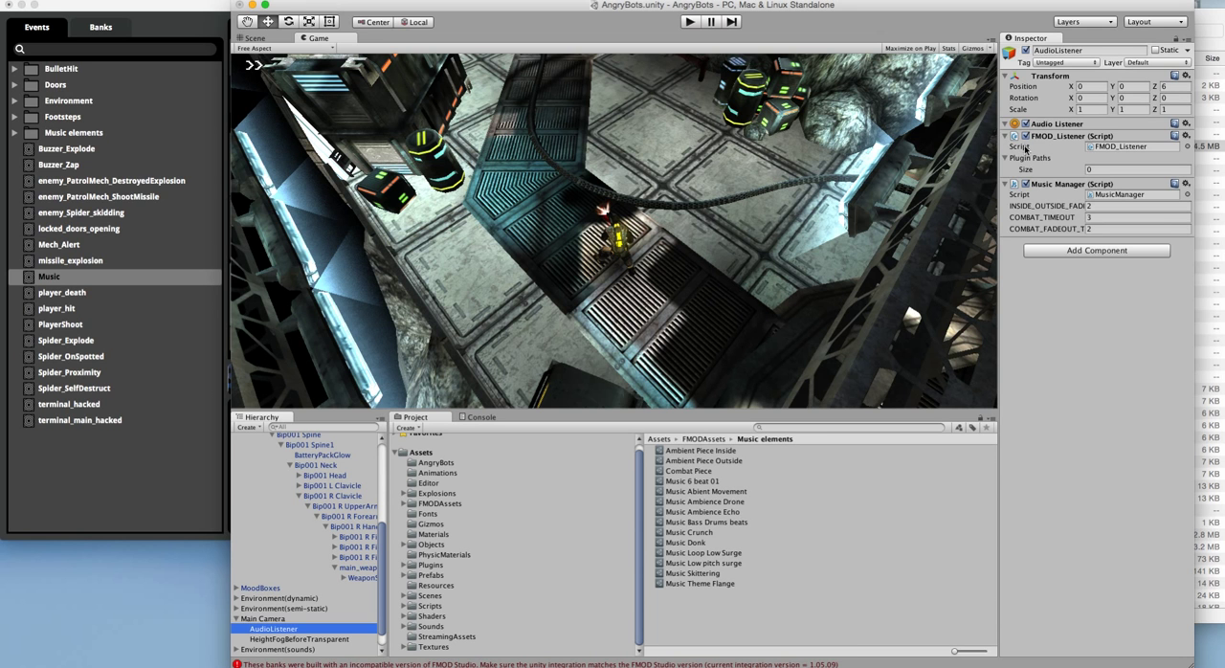
Step: Examine the Player object's components down to its Footstep Handler and Health Flash scripts
{"action": "scroll", "coordinate": [273, 513], "scroll_direction": "up", "scroll_amount": 5}
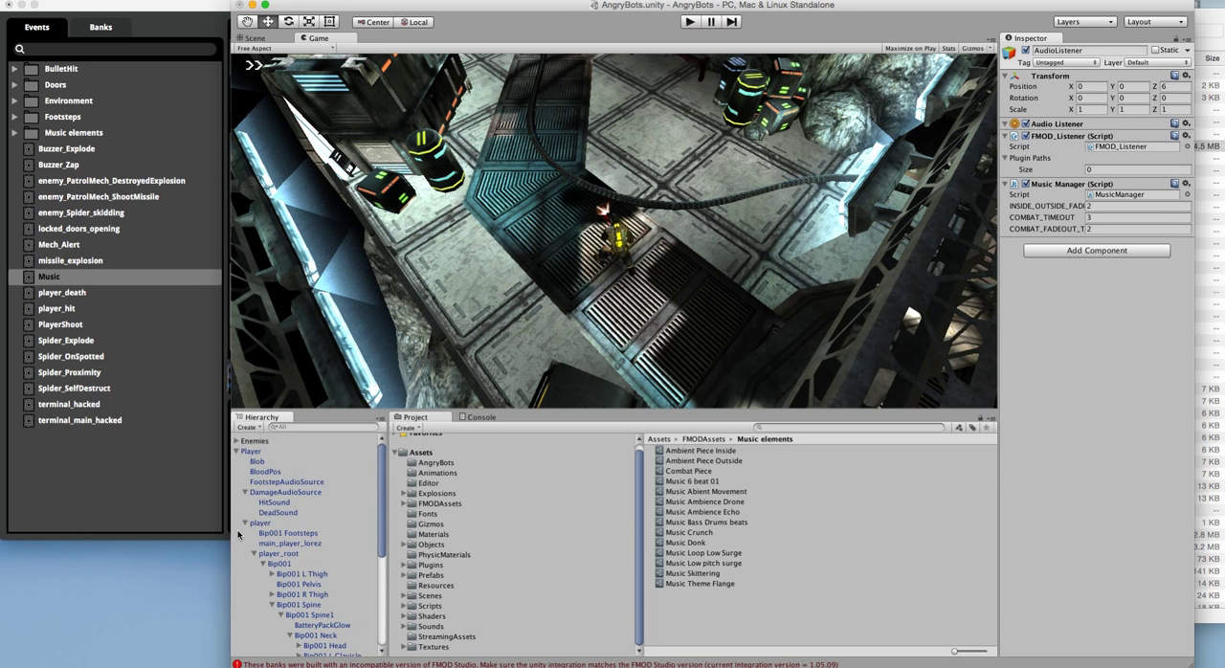
{"action": "left_click", "coordinate": [252, 452]}
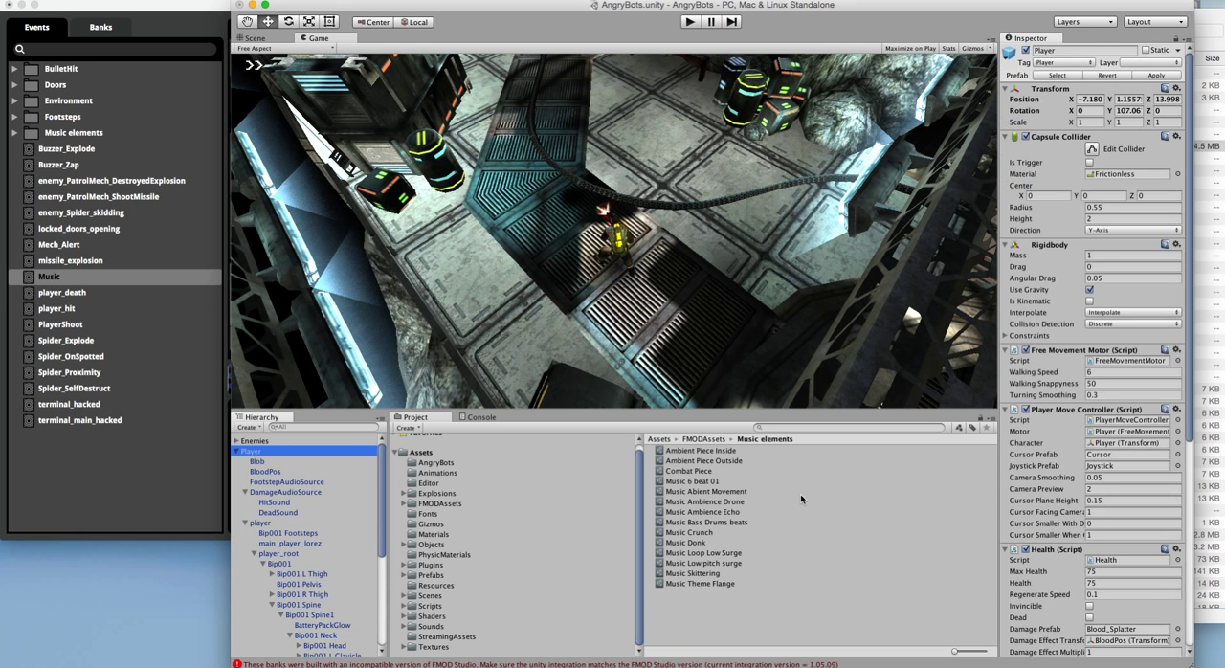
{"action": "scroll", "coordinate": [1112, 497], "scroll_direction": "down", "scroll_amount": 5}
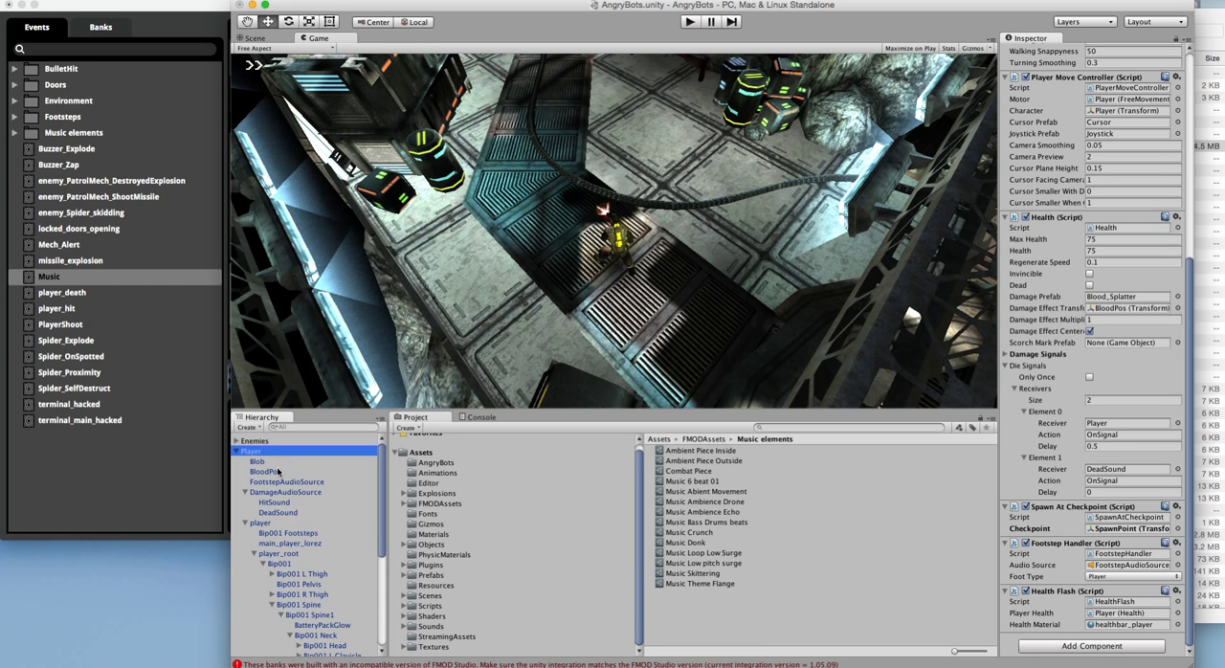
Step: Inspect the Play Sound event path of HitSound under DamageAudioSource, and view the Bip001 Footsteps object
{"action": "left_click", "coordinate": [274, 503]}
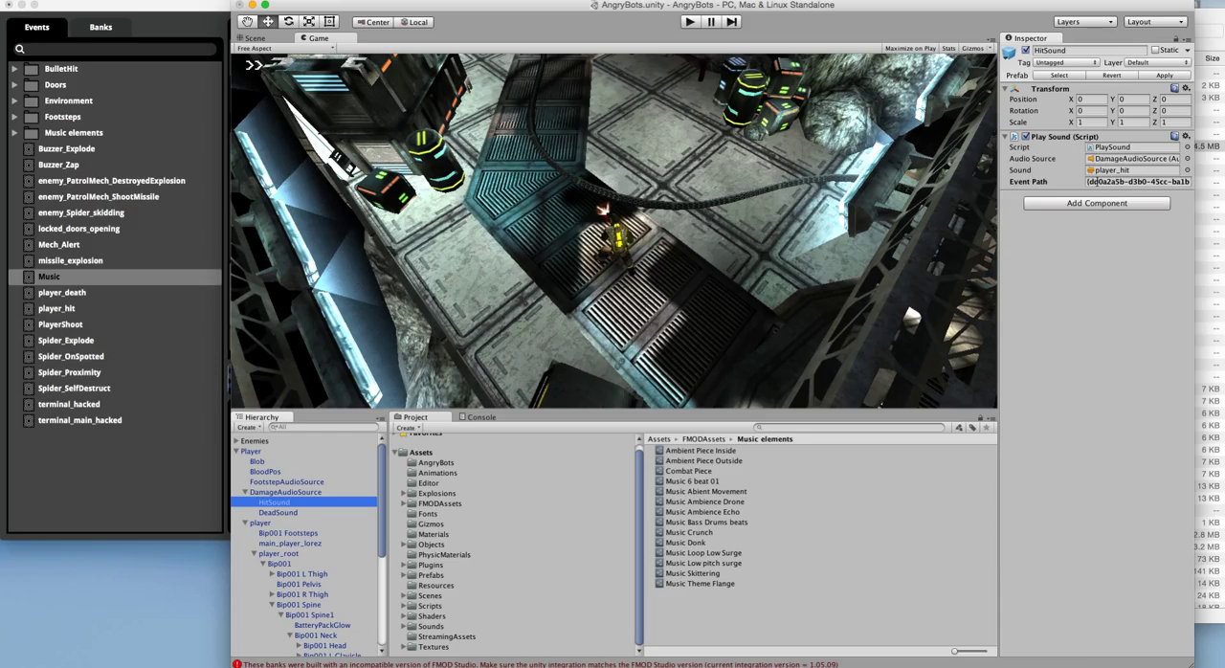
{"action": "left_click", "coordinate": [1113, 182]}
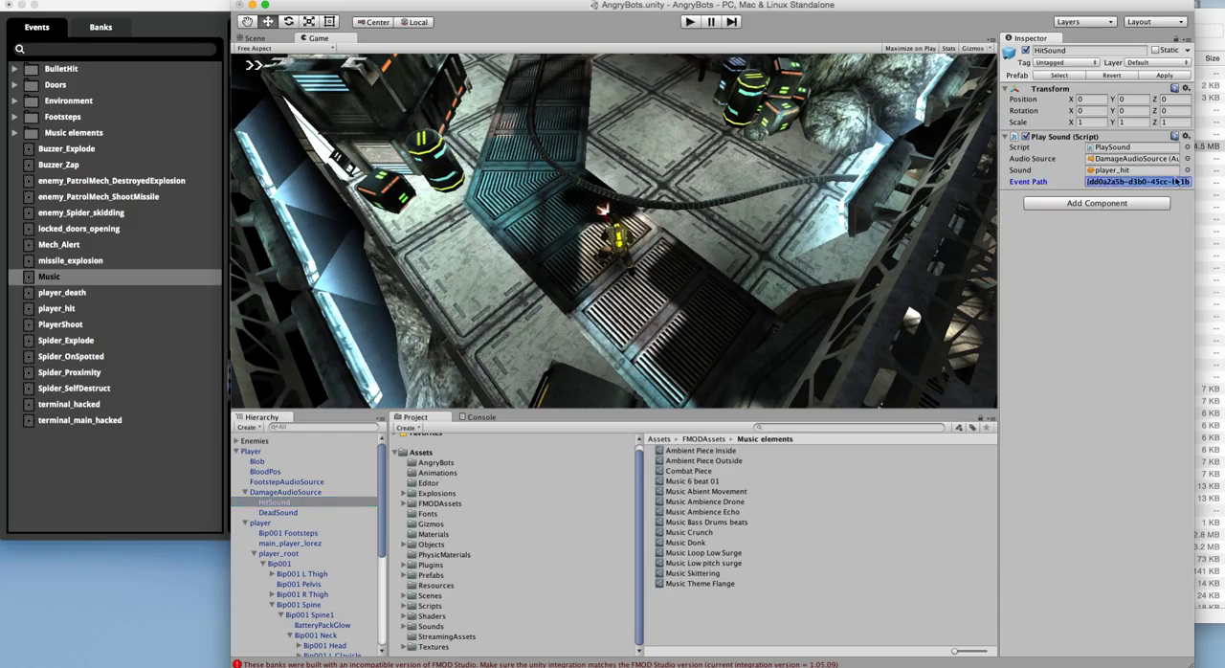
{"action": "left_click_drag", "start_coordinate": [1145, 182], "coordinate": [1191, 182]}
{"action": "left_click", "coordinate": [292, 536]}
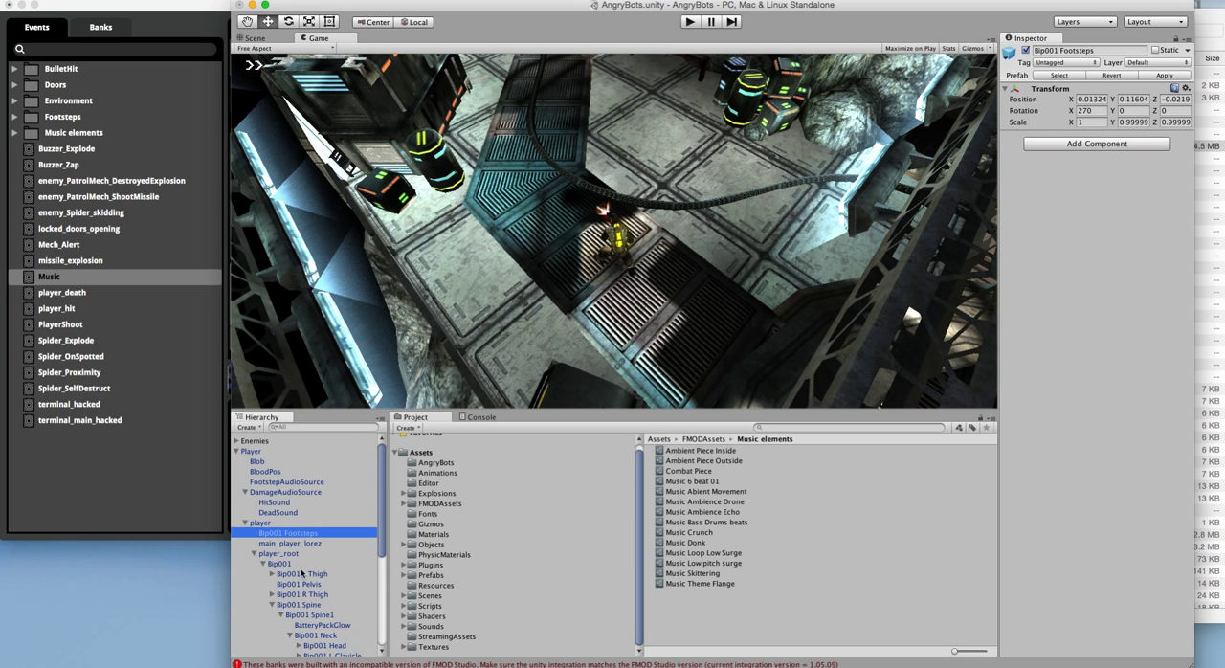
Step: Collapse the Player object in the scene hierarchy
{"action": "scroll", "coordinate": [306, 579], "scroll_direction": "down", "scroll_amount": 5}
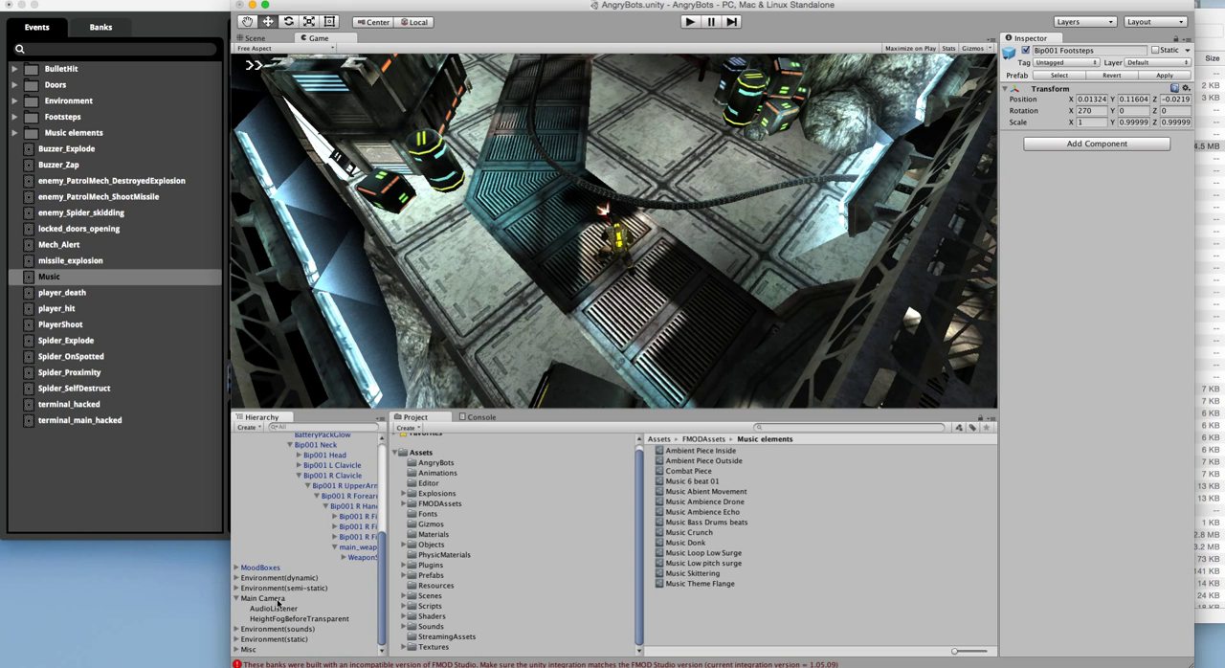
{"action": "scroll", "coordinate": [287, 601], "scroll_direction": "up", "scroll_amount": 5}
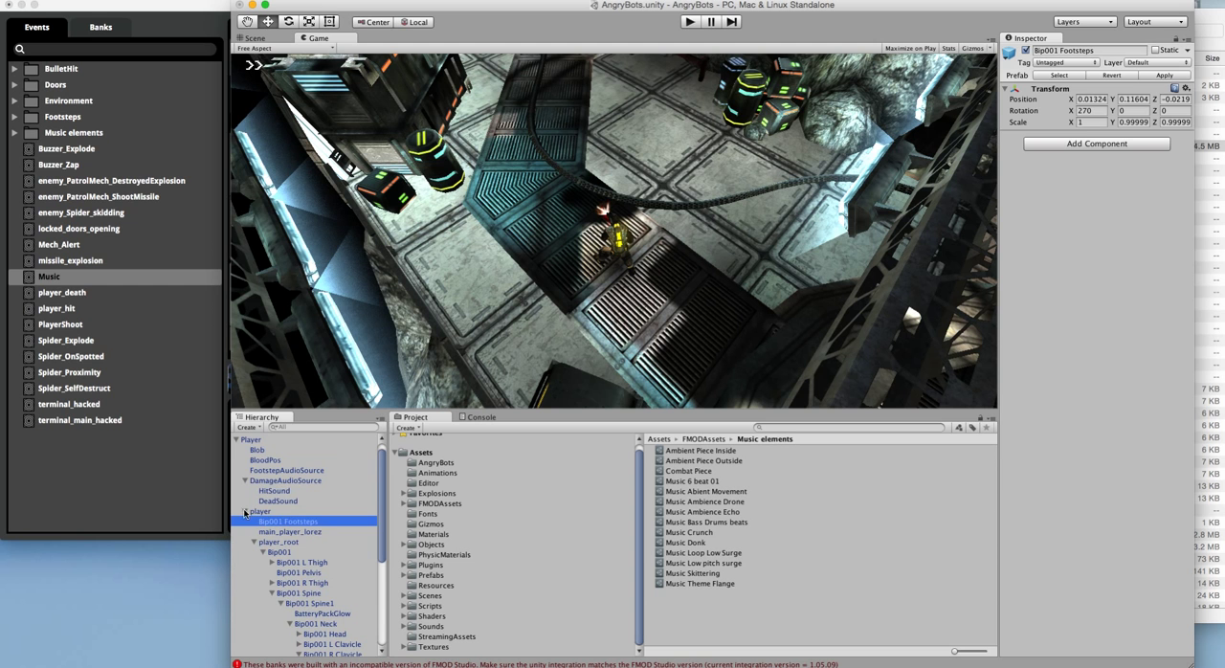
{"action": "left_click", "coordinate": [245, 441]}
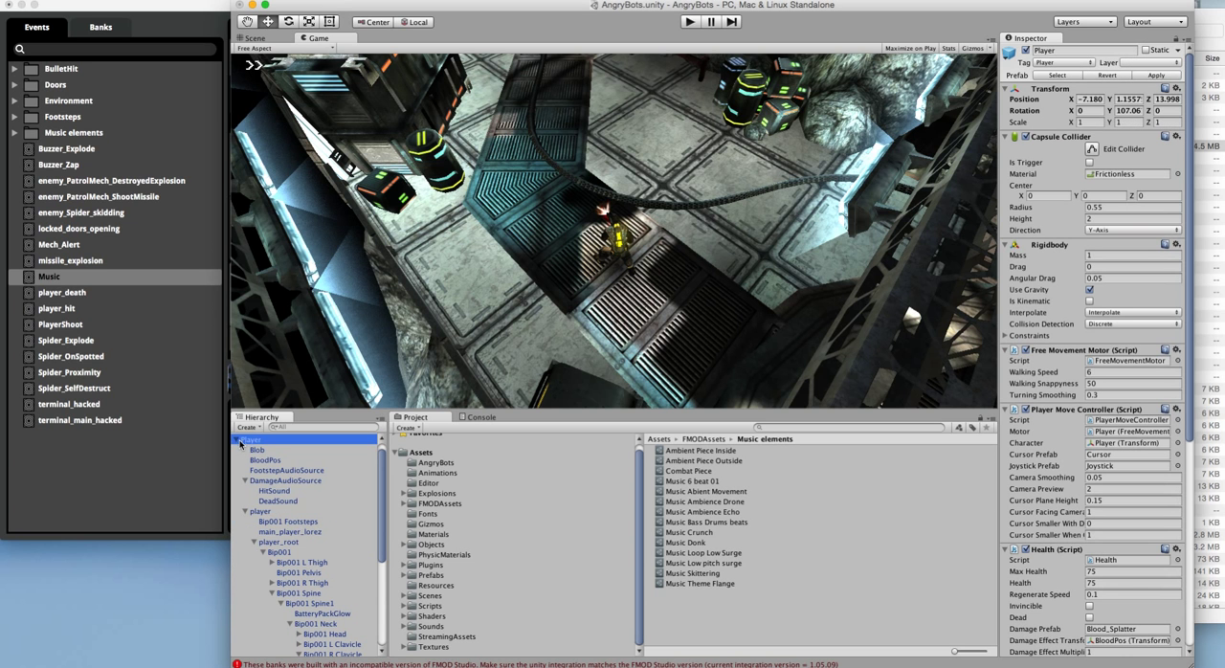
{"action": "left_click", "coordinate": [240, 441]}
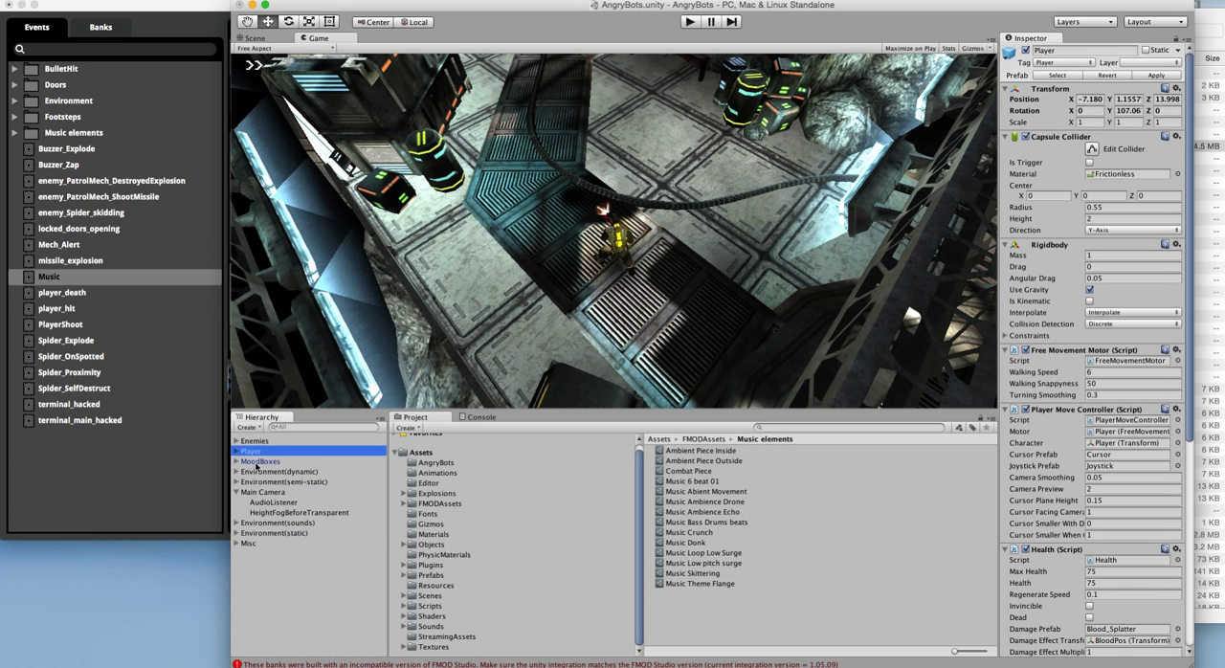
Step: Expand Environment(sounds) and examine the first Background Hum object's components, from its Audio Source to its FMOD_Studio Event Emitter script
{"action": "left_click", "coordinate": [236, 522]}
{"action": "left_click", "coordinate": [261, 535]}
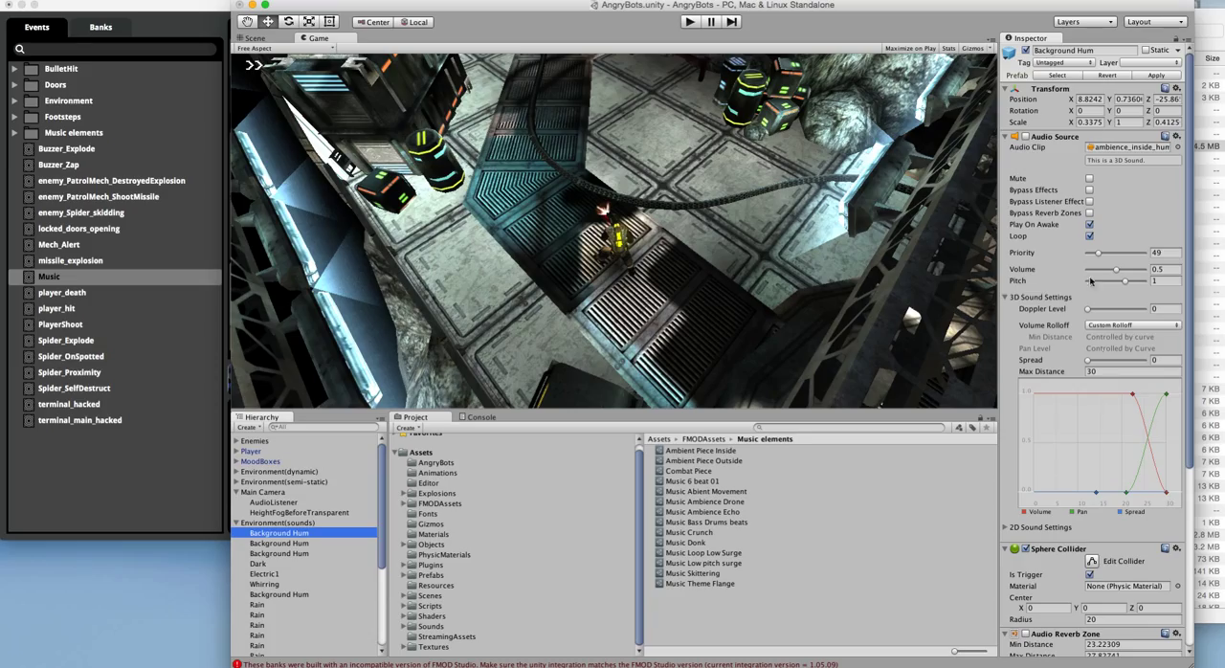
{"action": "scroll", "coordinate": [1096, 431], "scroll_direction": "down", "scroll_amount": 5}
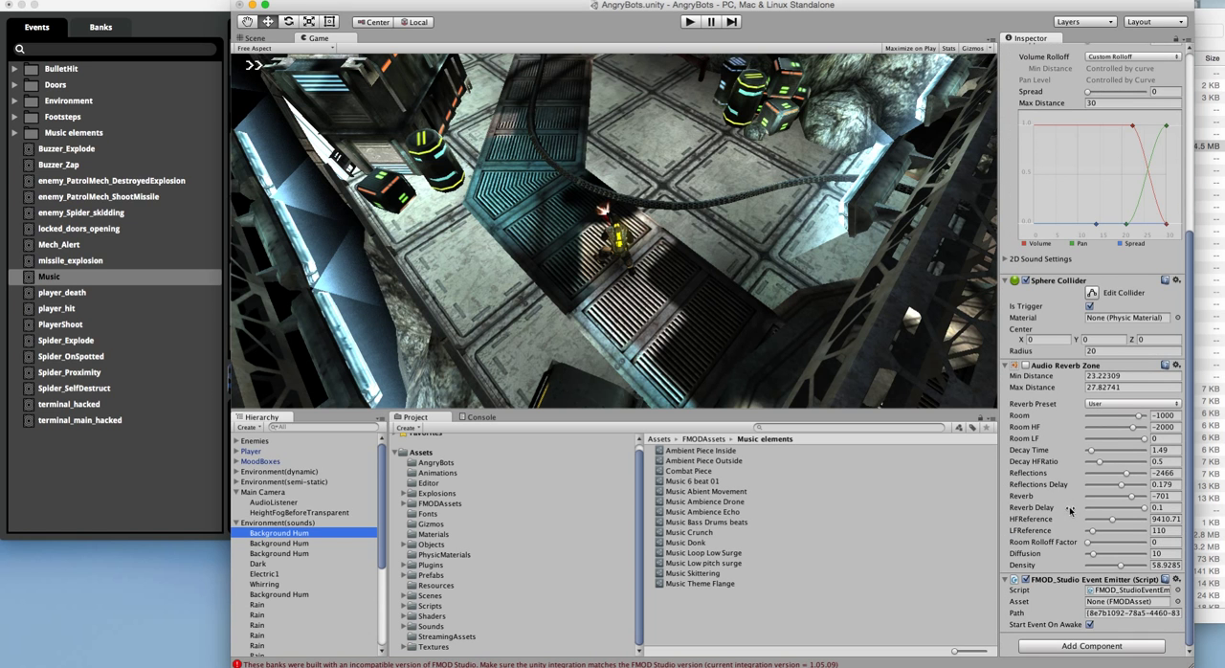
{"action": "scroll", "coordinate": [1081, 391], "scroll_direction": "up", "scroll_amount": 5}
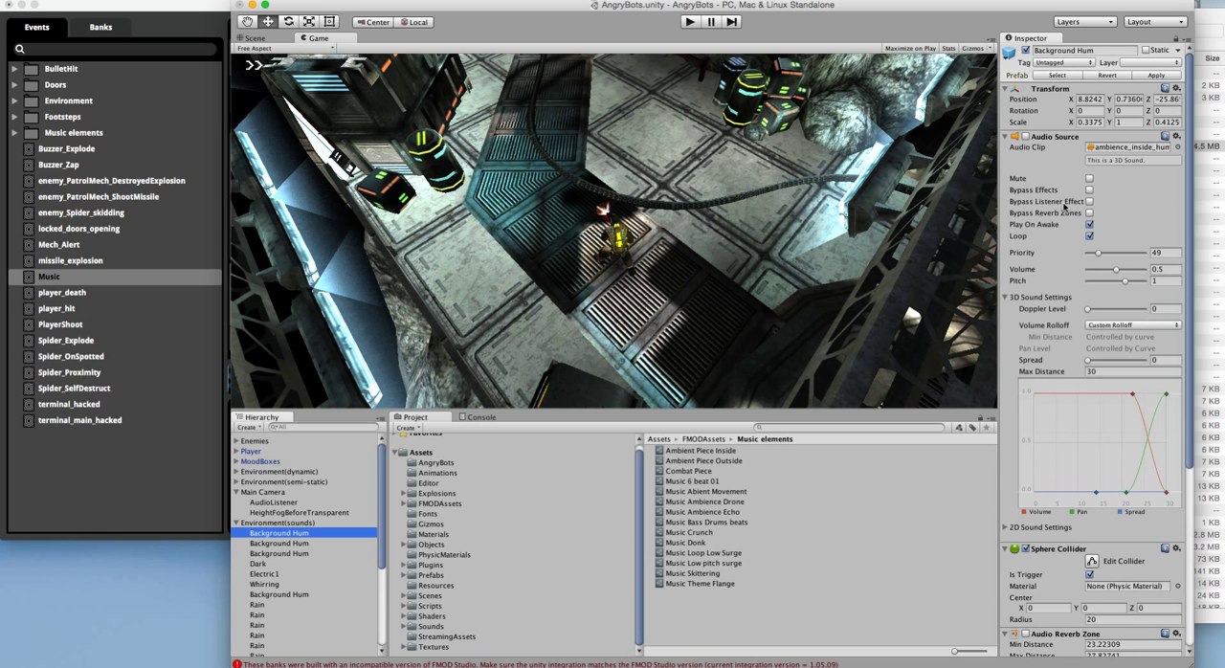
{"action": "scroll", "coordinate": [1065, 214], "scroll_direction": "down", "scroll_amount": 4}
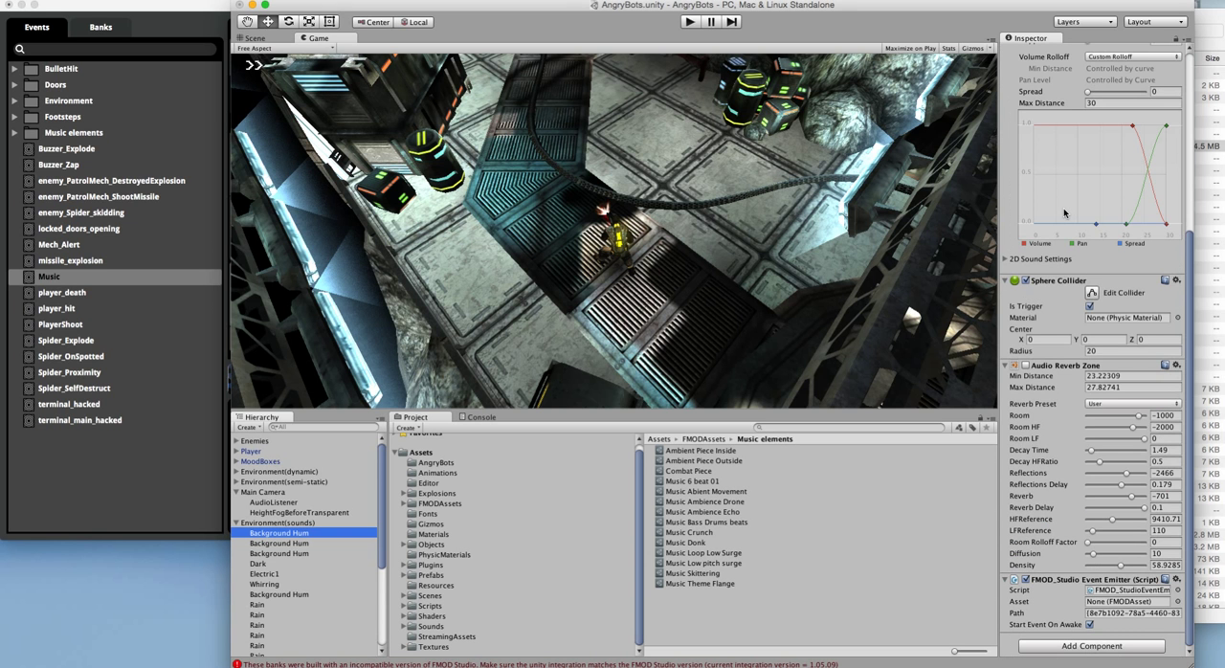
{"action": "scroll", "coordinate": [1065, 214], "scroll_direction": "up", "scroll_amount": 4}
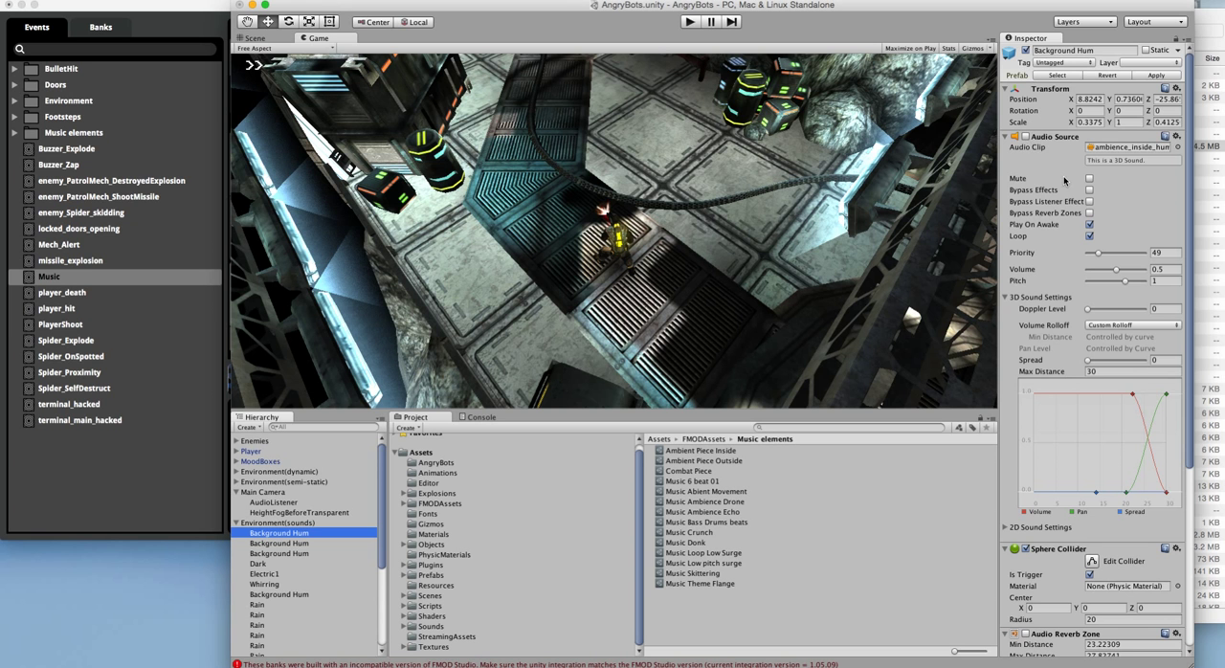
{"action": "scroll", "coordinate": [1063, 175], "scroll_direction": "down", "scroll_amount": 4}
{"action": "scroll", "coordinate": [1115, 458], "scroll_direction": "up", "scroll_amount": 4}
{"action": "scroll", "coordinate": [1075, 313], "scroll_direction": "down", "scroll_amount": 10}
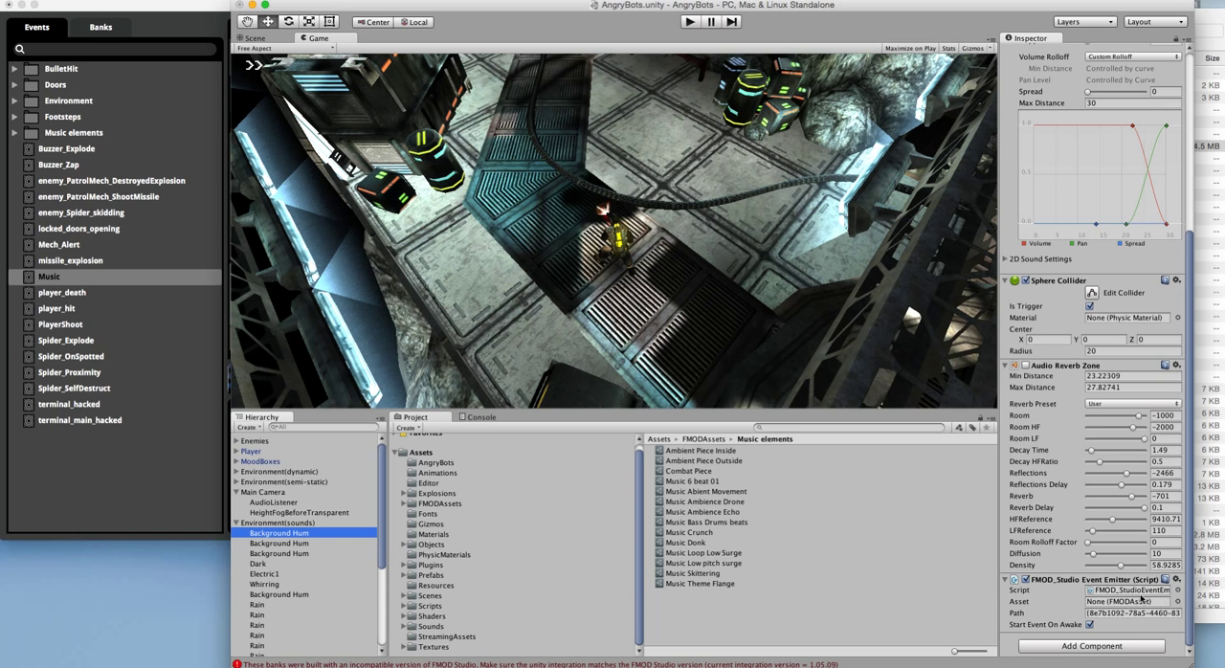
Step: Search the components that can be added to Background Hum for "fmod"
{"action": "left_click", "coordinate": [1115, 648]}
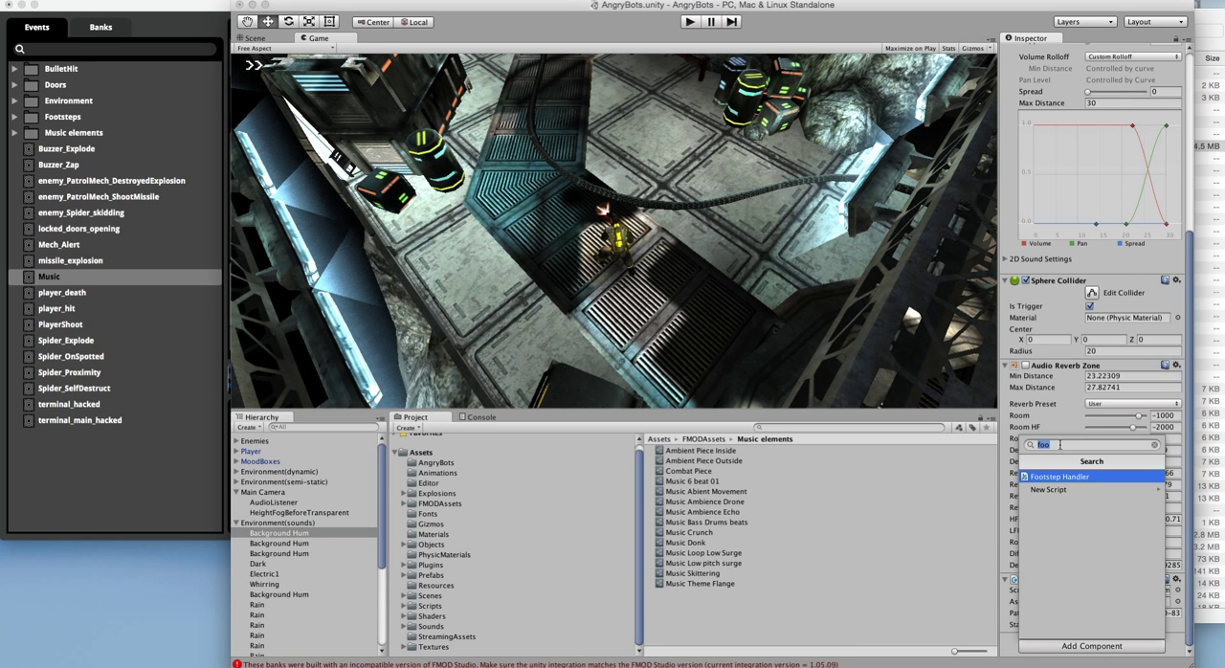
{"action": "type", "text": "fmod"}
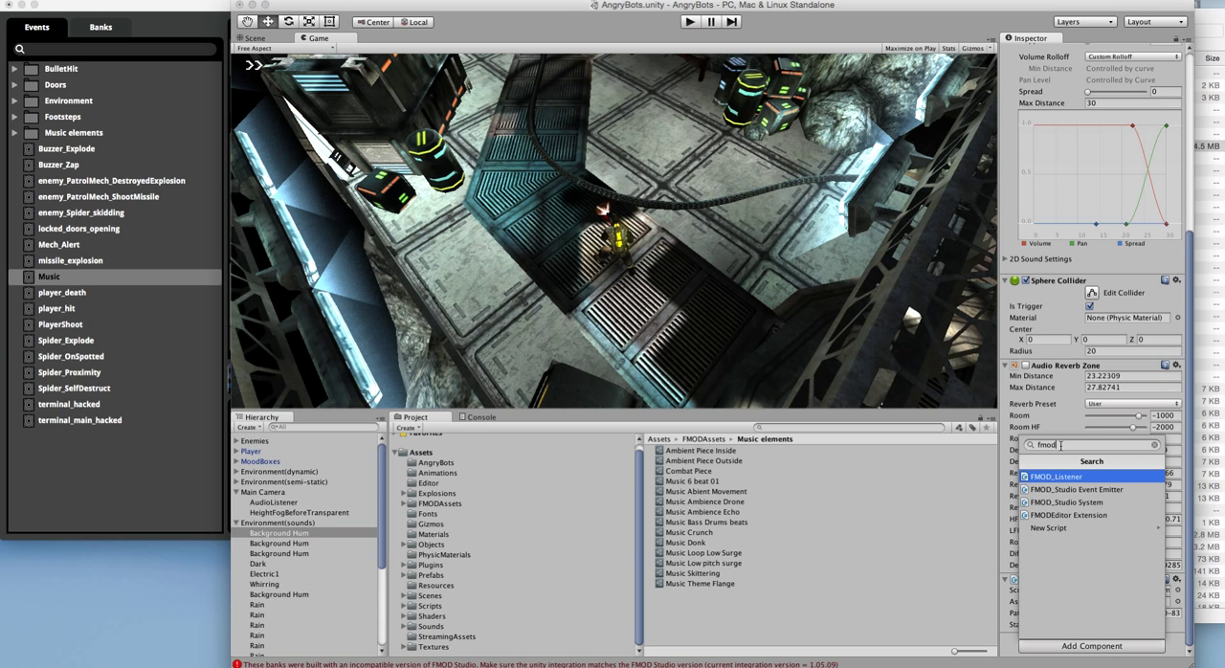
{"action": "left_click", "coordinate": [1154, 445]}
Step: Turn off Start Event On Awake in Background Hum's FMOD event emitter and inspect its event path
{"action": "left_click", "coordinate": [1179, 624]}
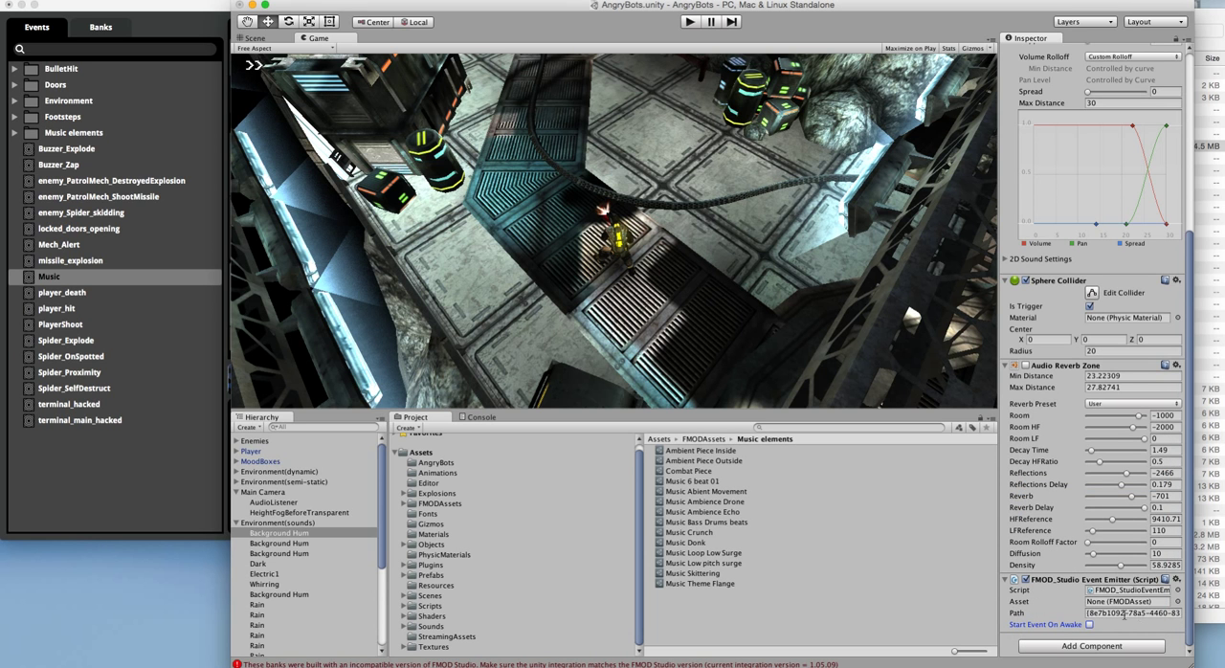
{"action": "left_click", "coordinate": [1123, 613]}
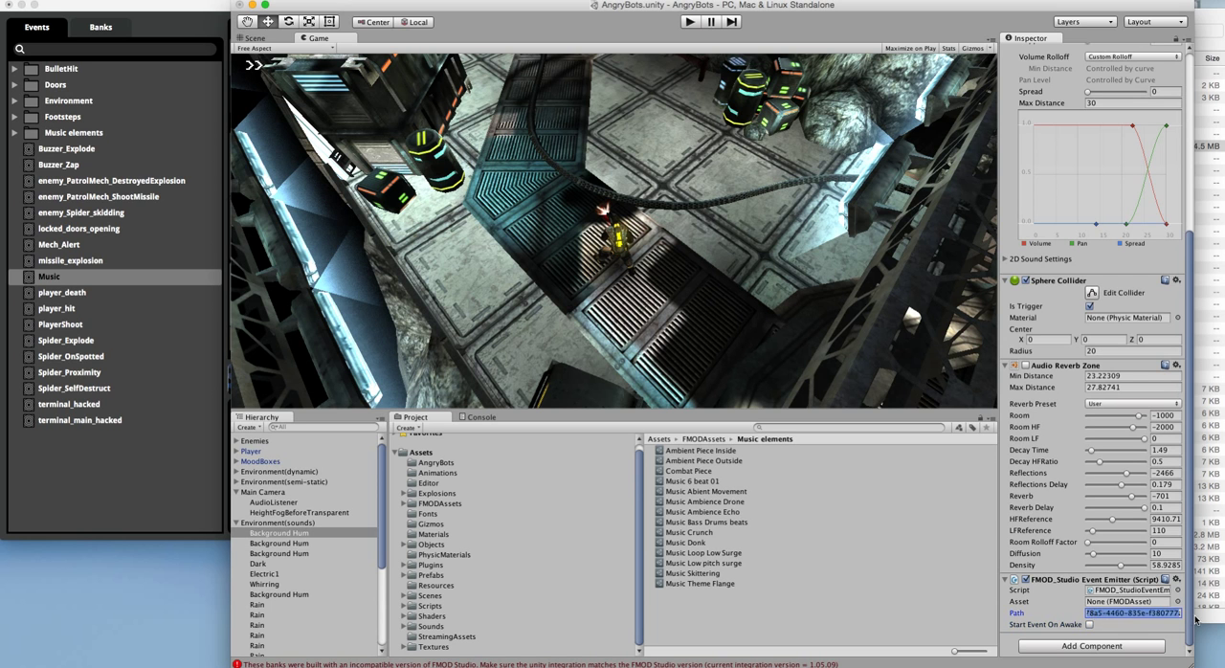
{"action": "right_click", "coordinate": [1146, 620]}
{"action": "left_click", "coordinate": [1143, 626]}
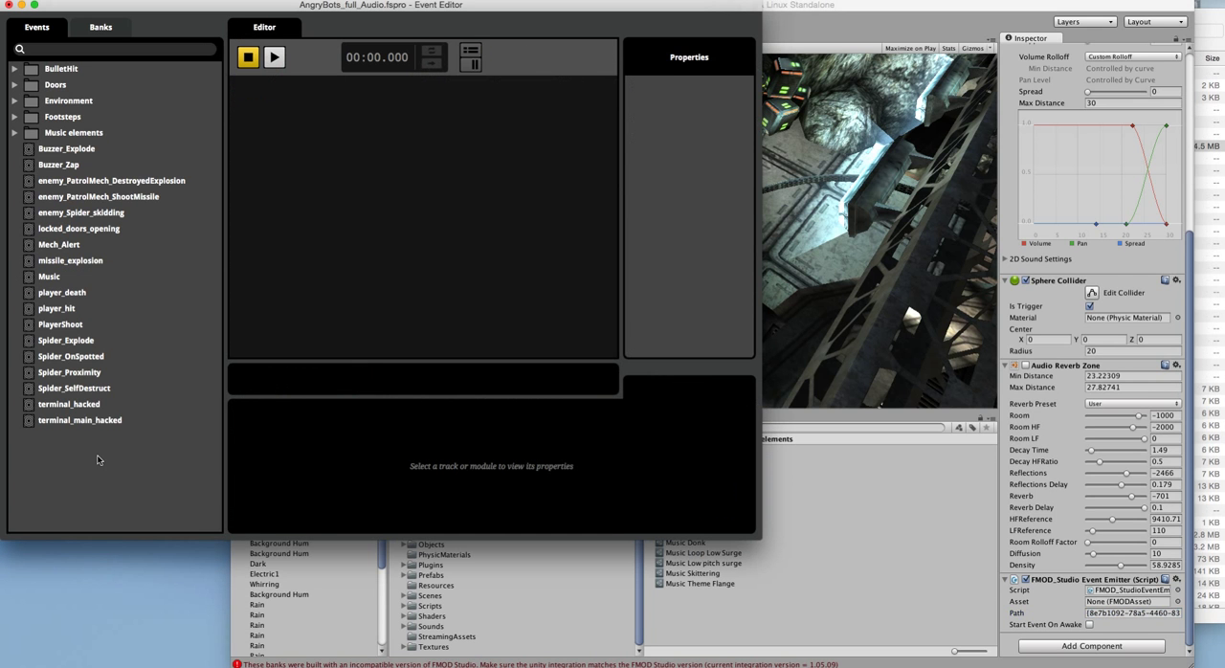
Step: Switch to FMOD Studio, open the PlayerShoot event and audition it
{"action": "left_click", "coordinate": [101, 459]}
{"action": "left_click", "coordinate": [48, 327]}
{"action": "left_click", "coordinate": [274, 58]}
{"action": "left_click", "coordinate": [274, 58]}
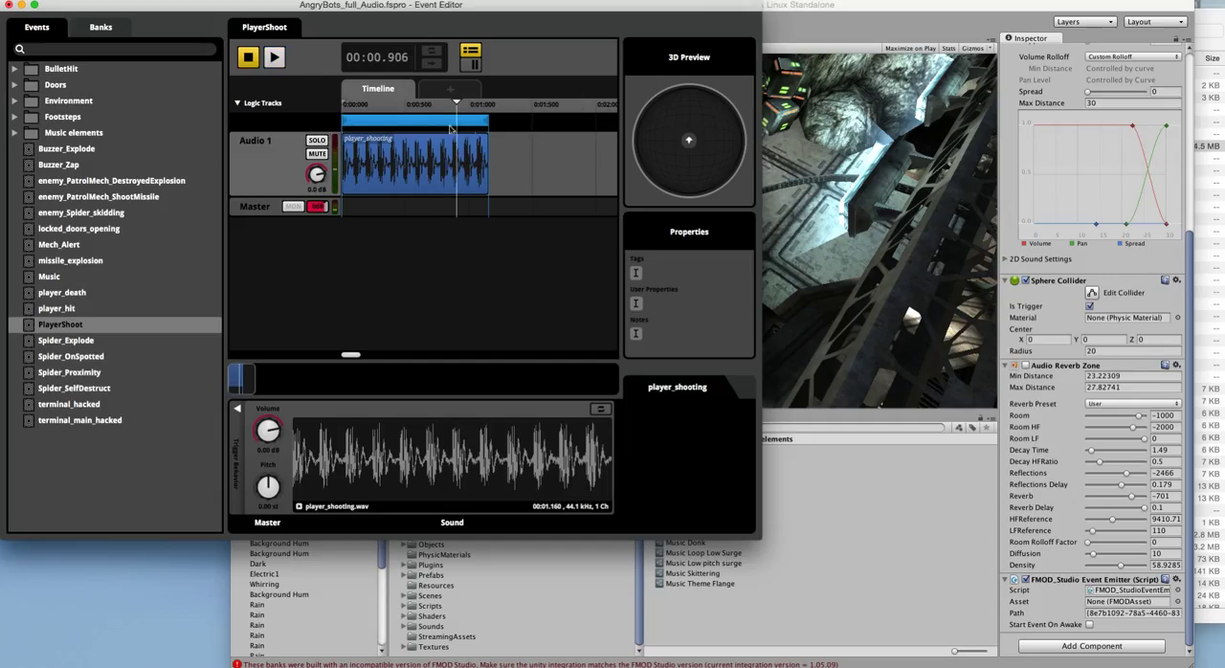
{"action": "left_click", "coordinate": [274, 58]}
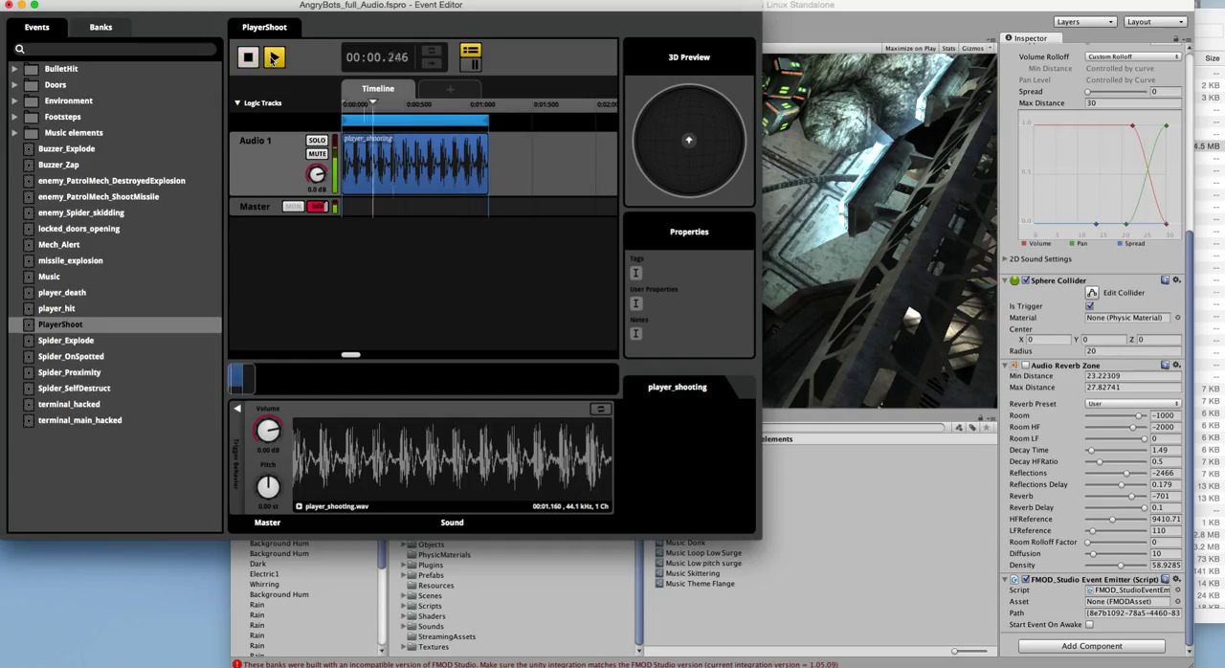
{"action": "key", "text": "space"}
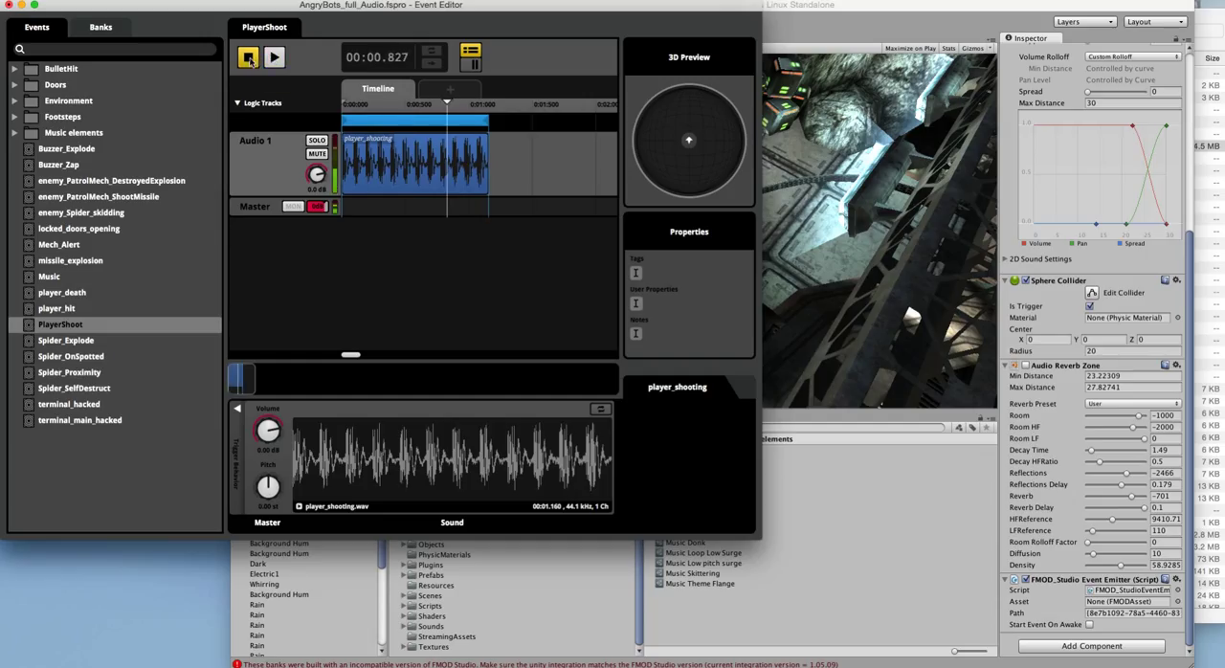
Step: Enlarge the Event Editor window, reveal the player_shooting sound's trigger behavior settings, and add random modulation to its volume
{"action": "left_click_drag", "start_coordinate": [759, 538], "coordinate": [1131, 605]}
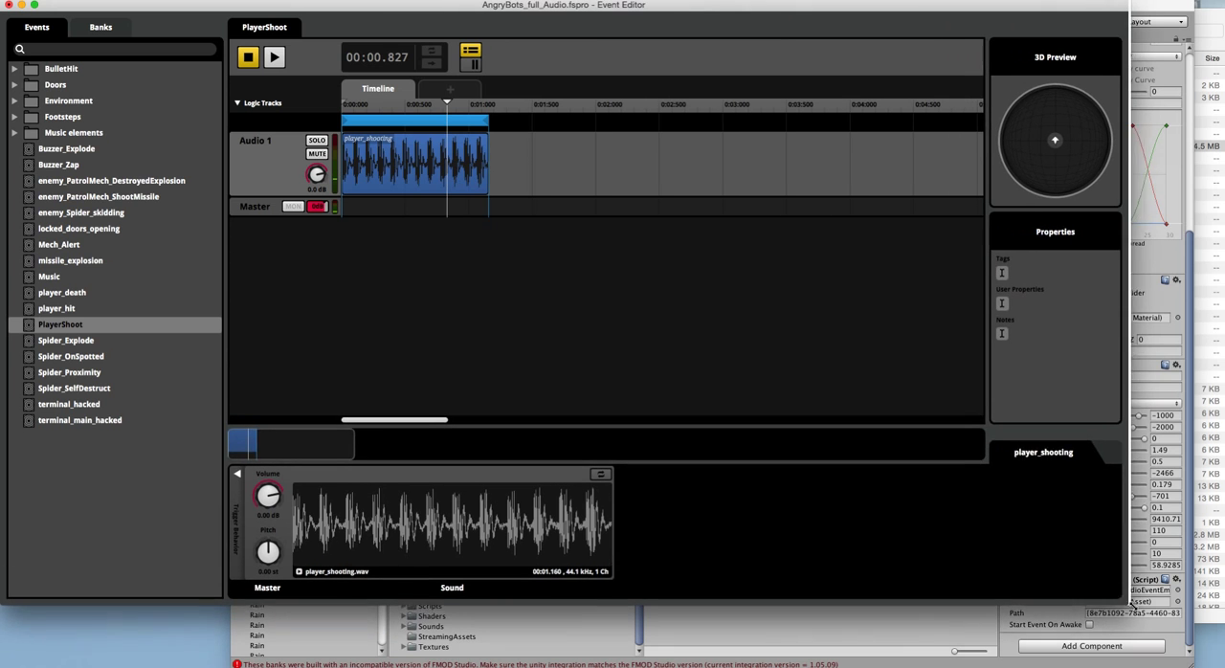
{"action": "left_click", "coordinate": [237, 477]}
{"action": "right_click", "coordinate": [639, 506]}
{"action": "mouse_move", "coordinate": [660, 531]}
{"action": "left_click", "coordinate": [811, 528]}
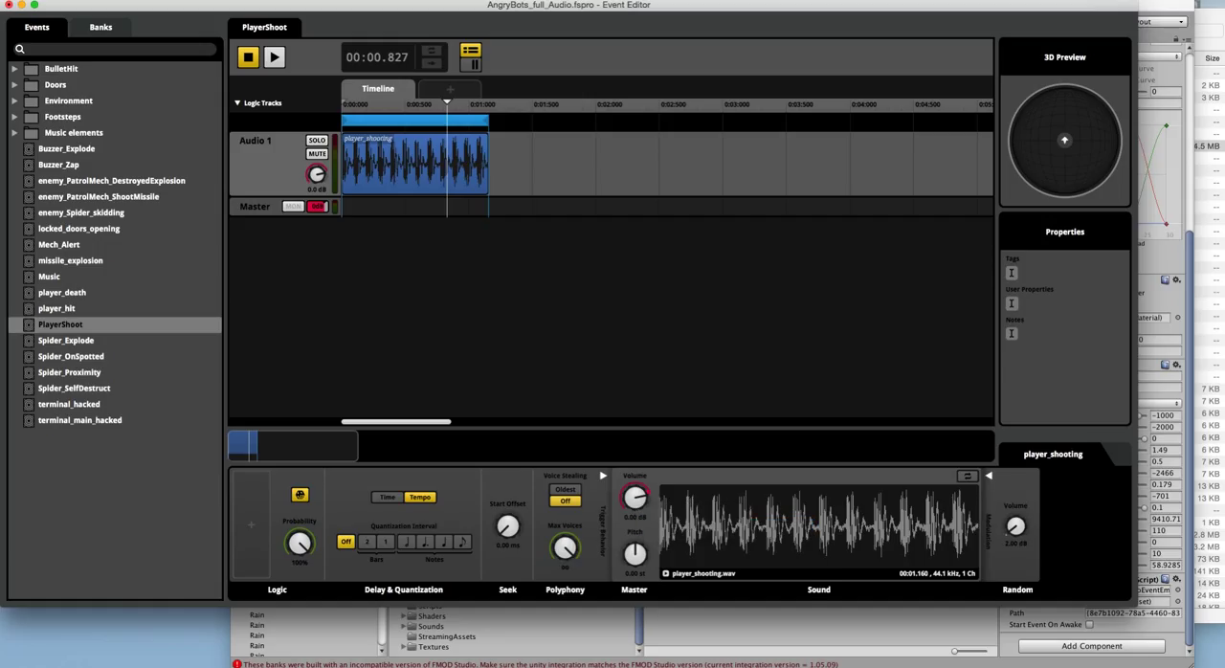
Step: Add random pitch modulation to the player_shooting sound, audition the event, and raise the modulation amount to about 0.98 st
{"action": "right_click", "coordinate": [635, 554]}
{"action": "mouse_move", "coordinate": [728, 577]}
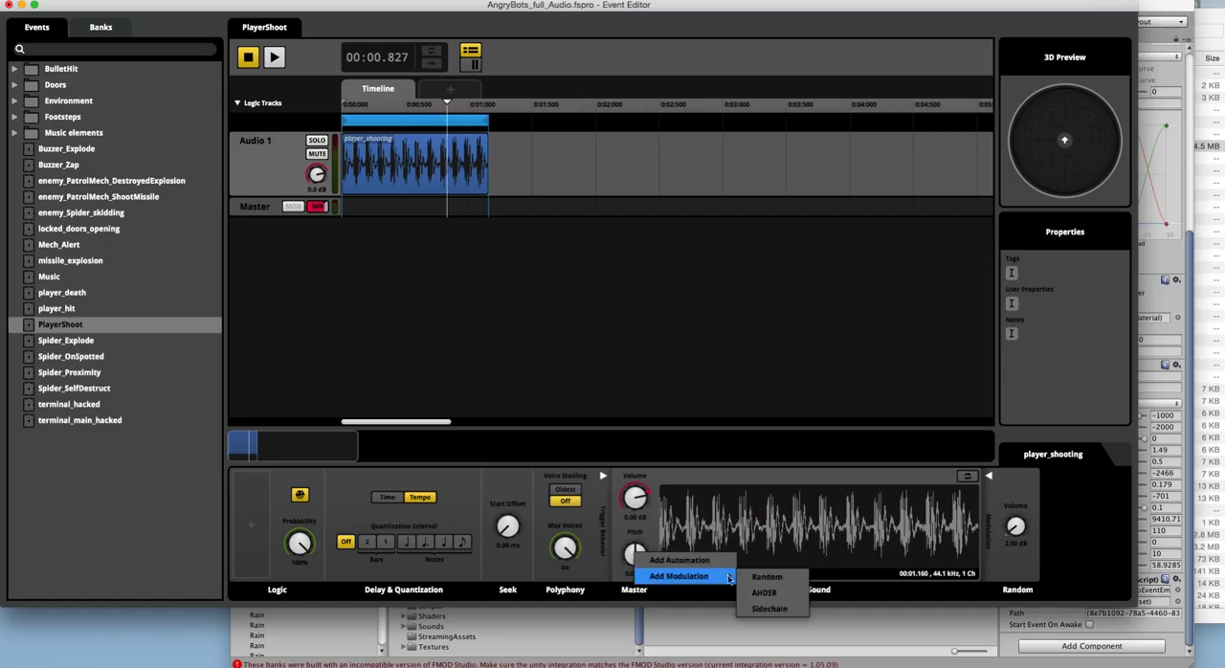
{"action": "left_click", "coordinate": [768, 577]}
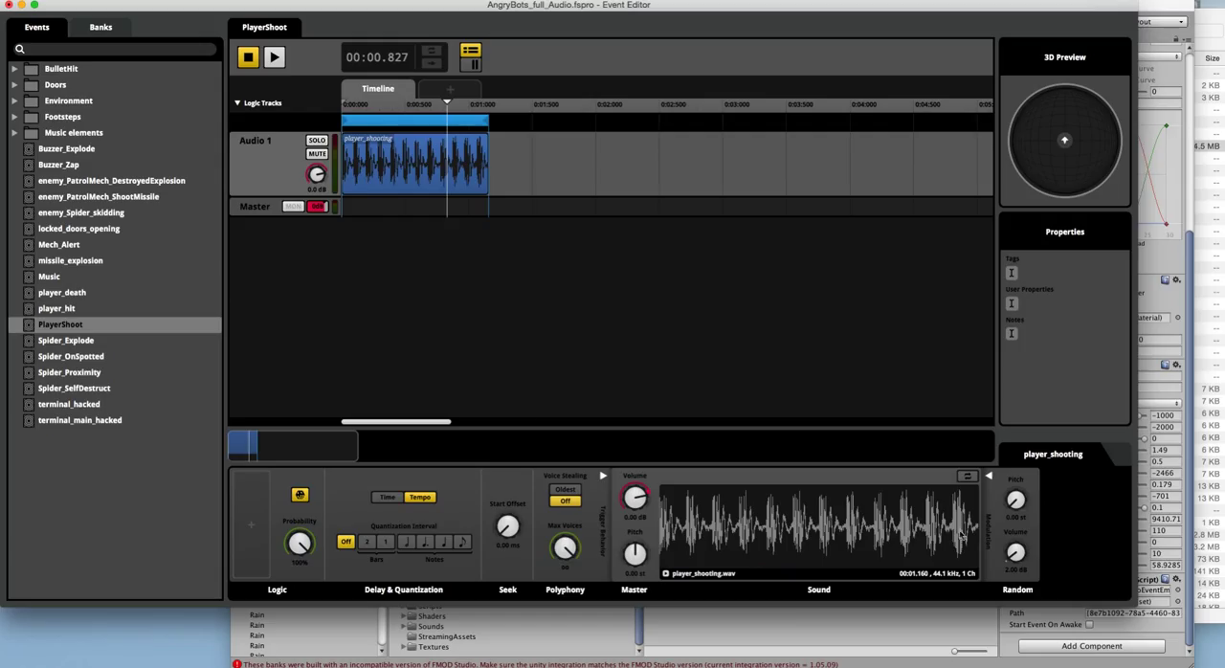
{"action": "left_click", "coordinate": [243, 60]}
{"action": "left_click", "coordinate": [276, 59]}
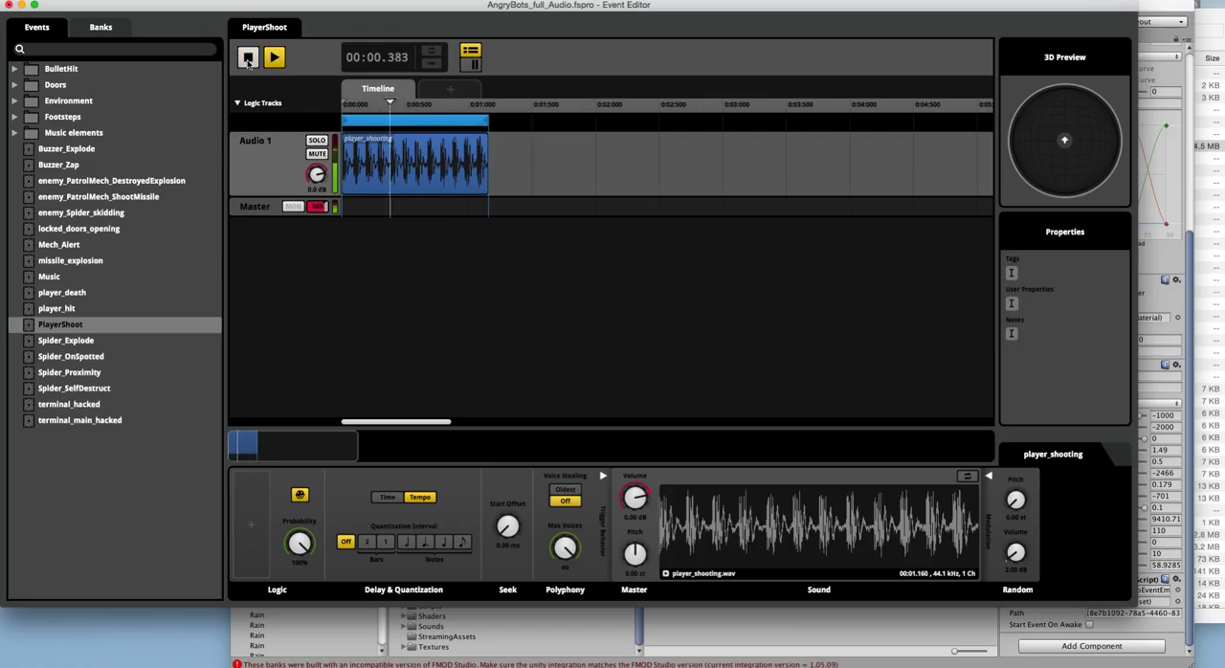
{"action": "left_click", "coordinate": [248, 61]}
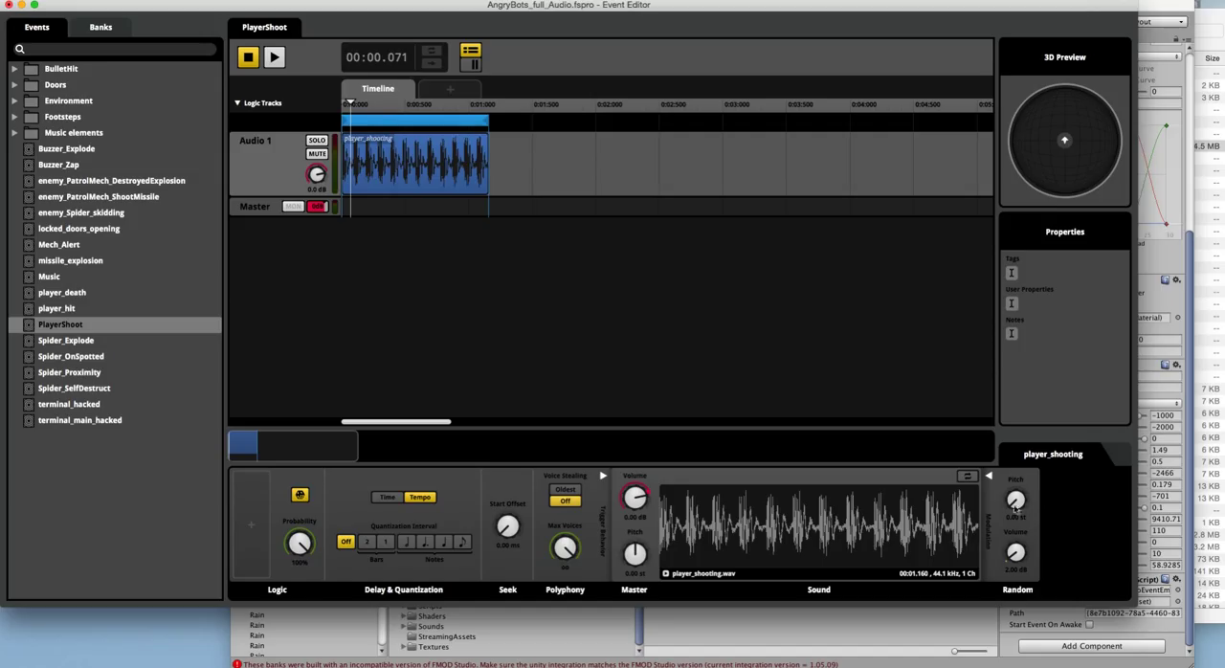
{"action": "left_click_drag", "start_coordinate": [1020, 517], "coordinate": [1020, 489]}
Step: View the marker, loop region and transition options available on PlayerShoot's logic track
{"action": "right_click", "coordinate": [511, 126]}
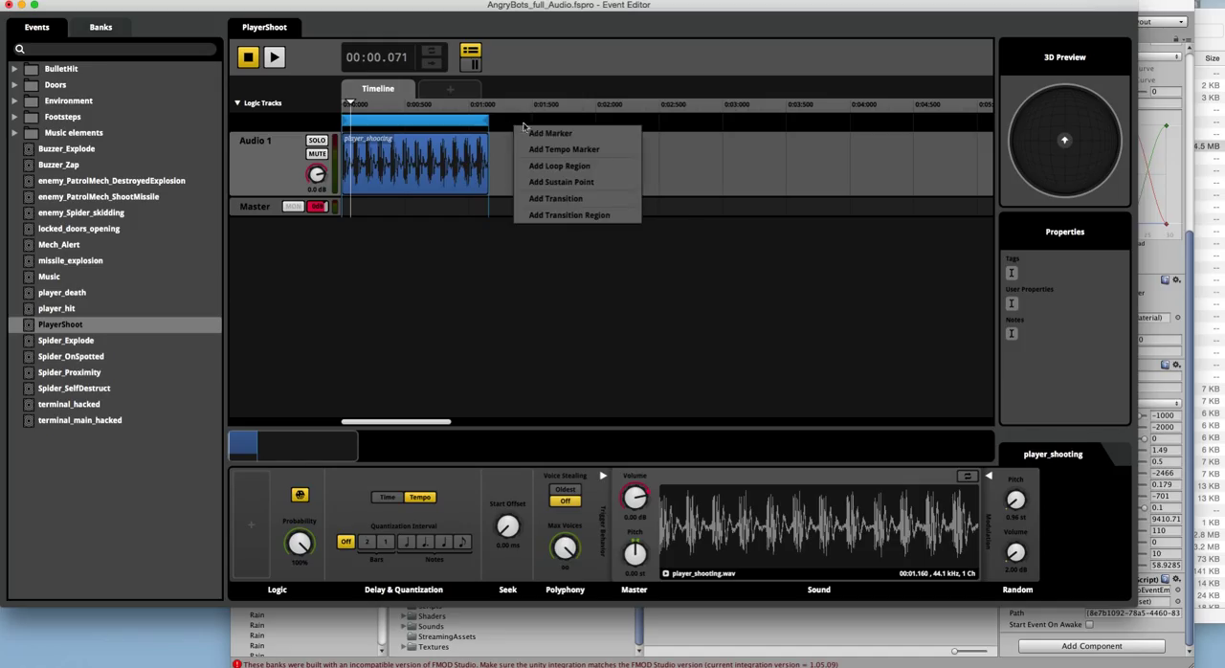
{"action": "left_click", "coordinate": [656, 131]}
{"action": "left_click", "coordinate": [592, 131]}
{"action": "right_click", "coordinate": [561, 130]}
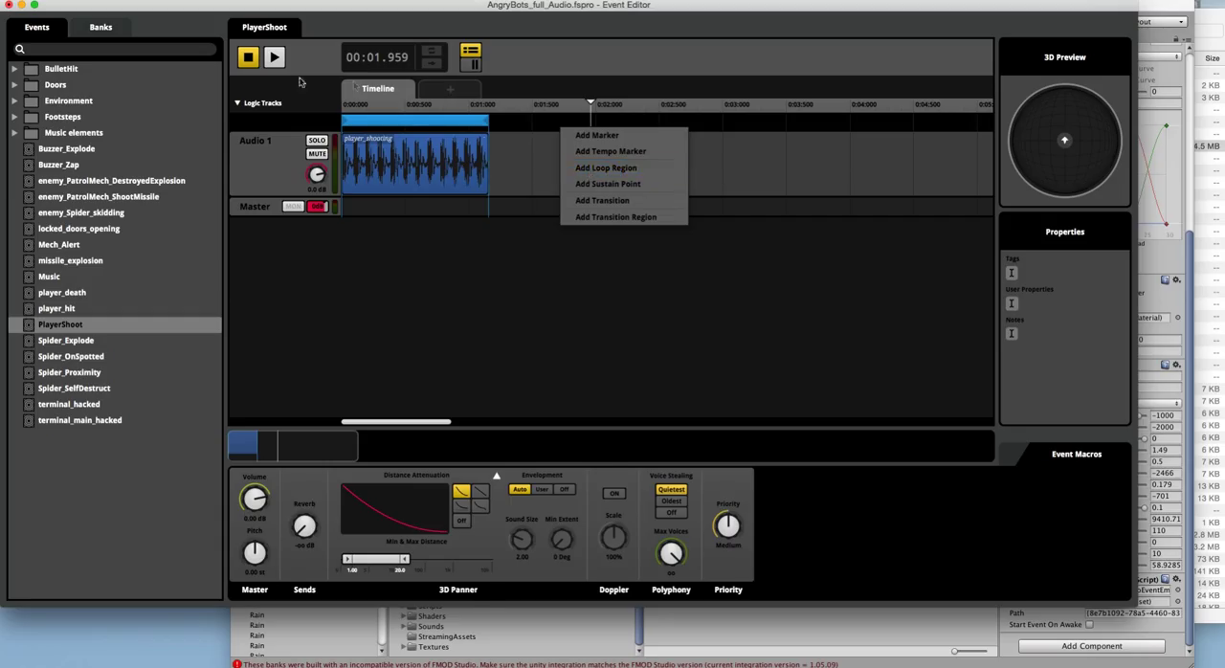
Step: Lower the Audio 1 track's volume in PlayerShoot all the way to -oo dB
{"action": "left_click", "coordinate": [379, 154]}
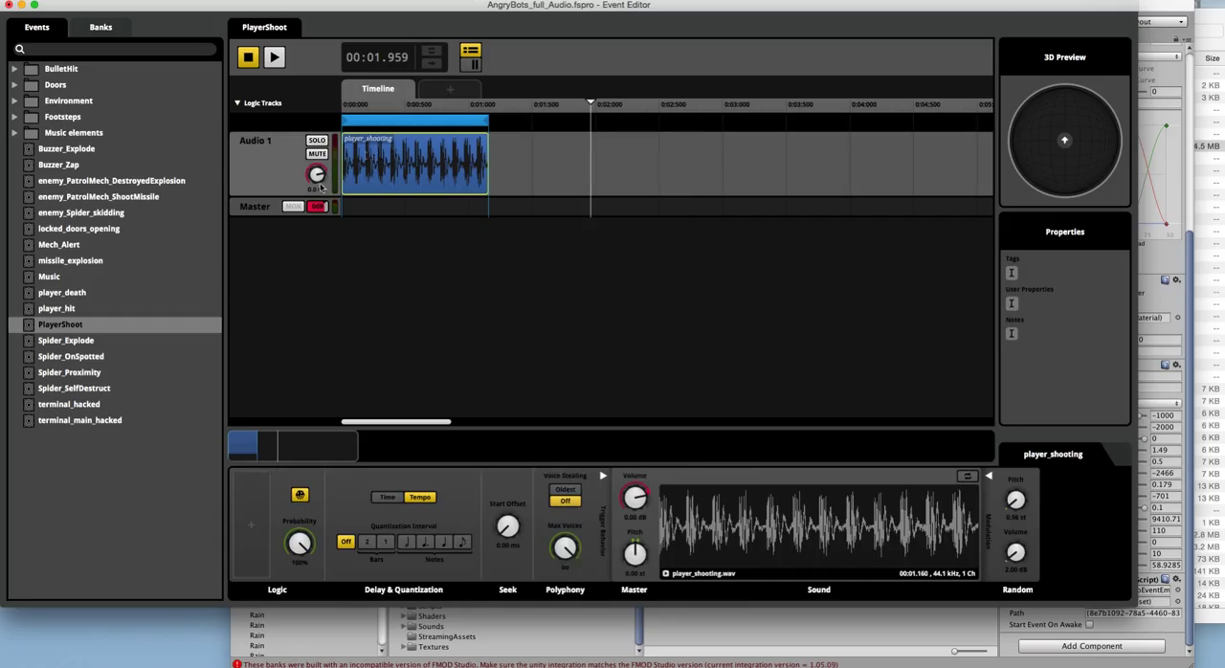
{"action": "left_click_drag", "start_coordinate": [317, 176], "coordinate": [317, 234]}
Step: Build the project's banks and export the GUIDs
{"action": "left_click", "coordinate": [109, 1]}
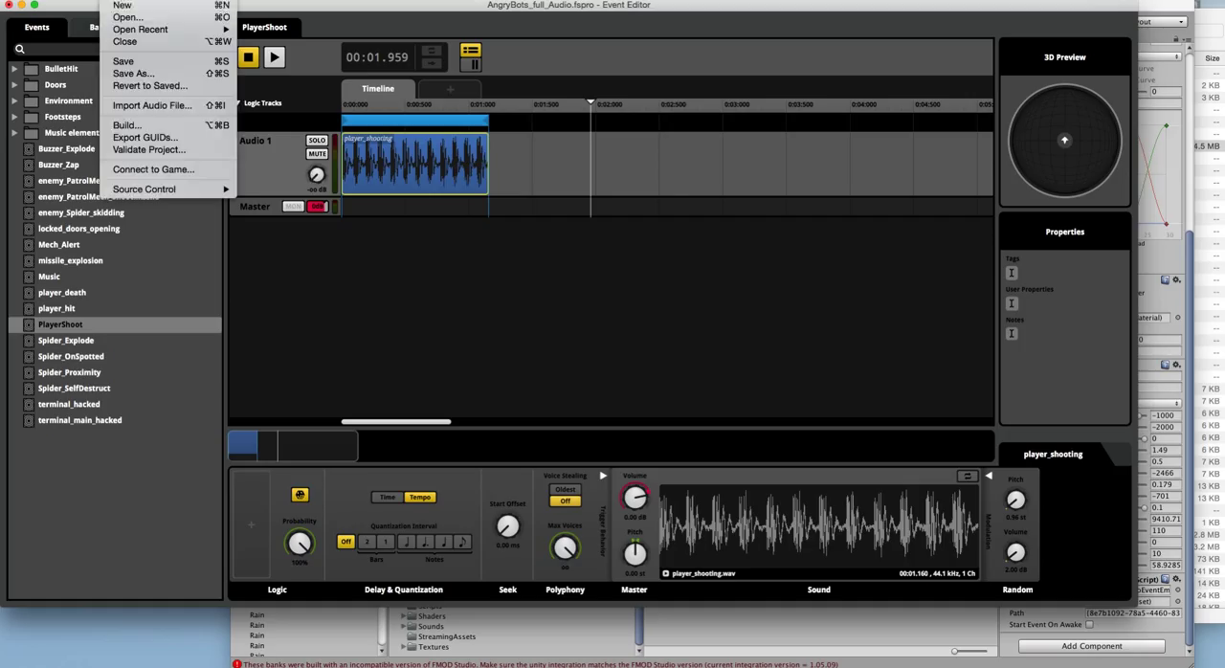
{"action": "left_click", "coordinate": [137, 125]}
{"action": "left_click", "coordinate": [109, 1]}
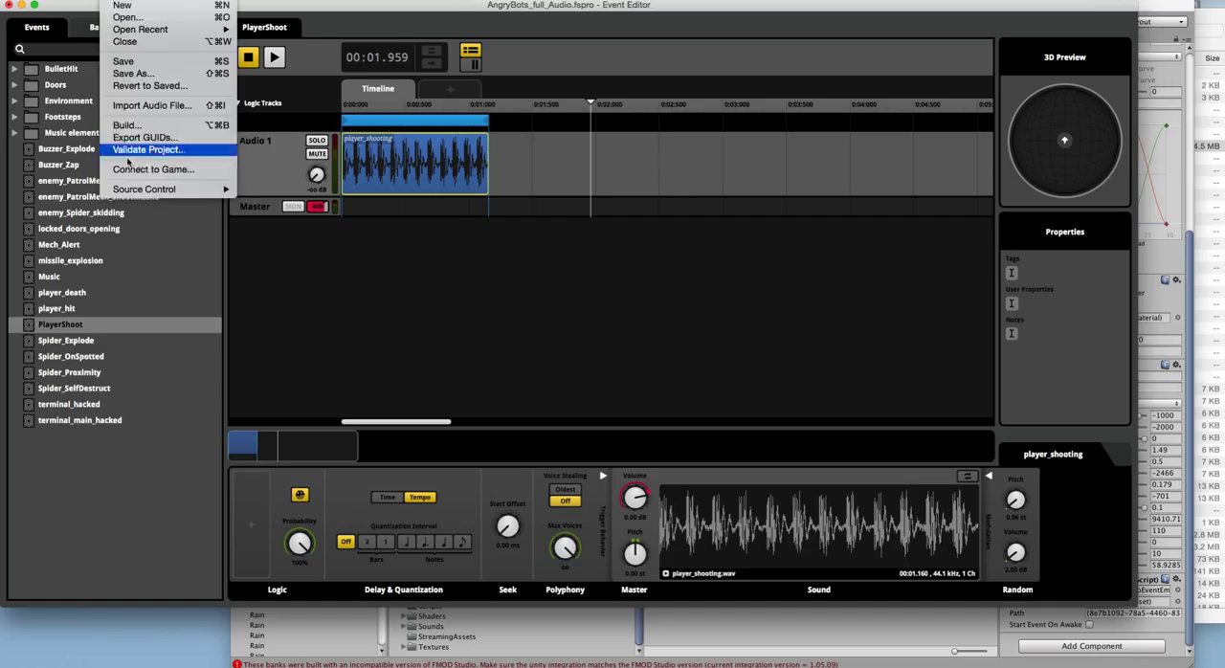
{"action": "left_click", "coordinate": [137, 136]}
{"action": "left_click", "coordinate": [705, 219]}
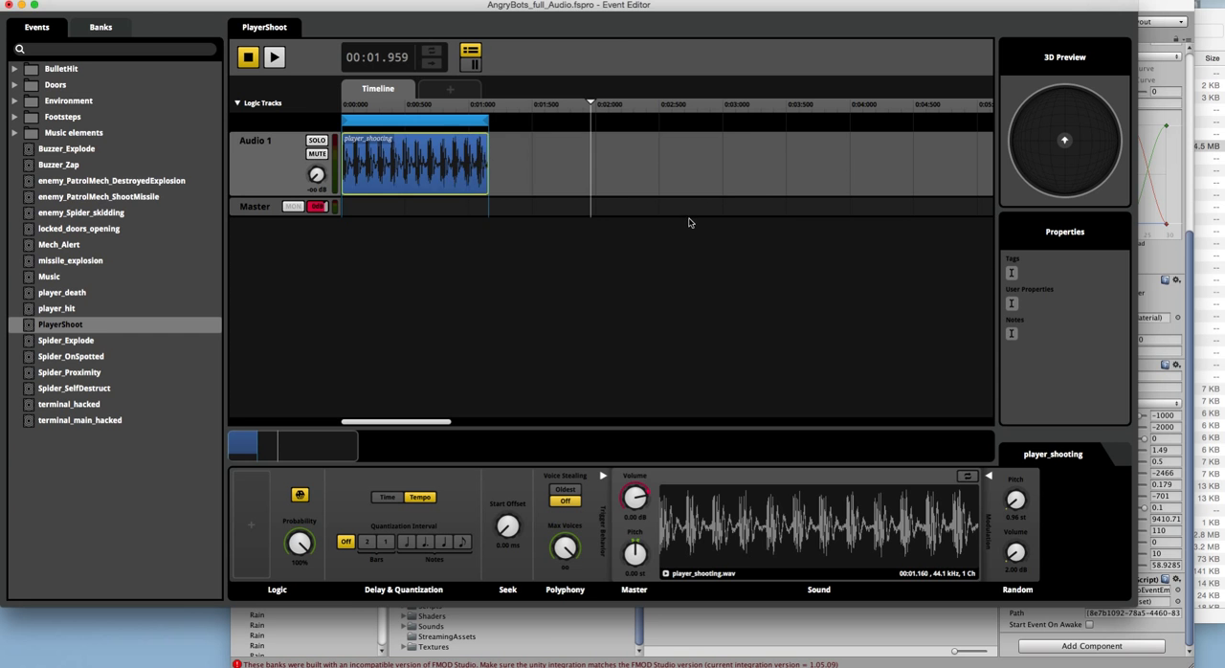
Step: Switch to Unity and import the rebuilt FMOD banks from the Build folder of AngryBots_full_Audio 2
{"action": "left_click", "coordinate": [1191, 266]}
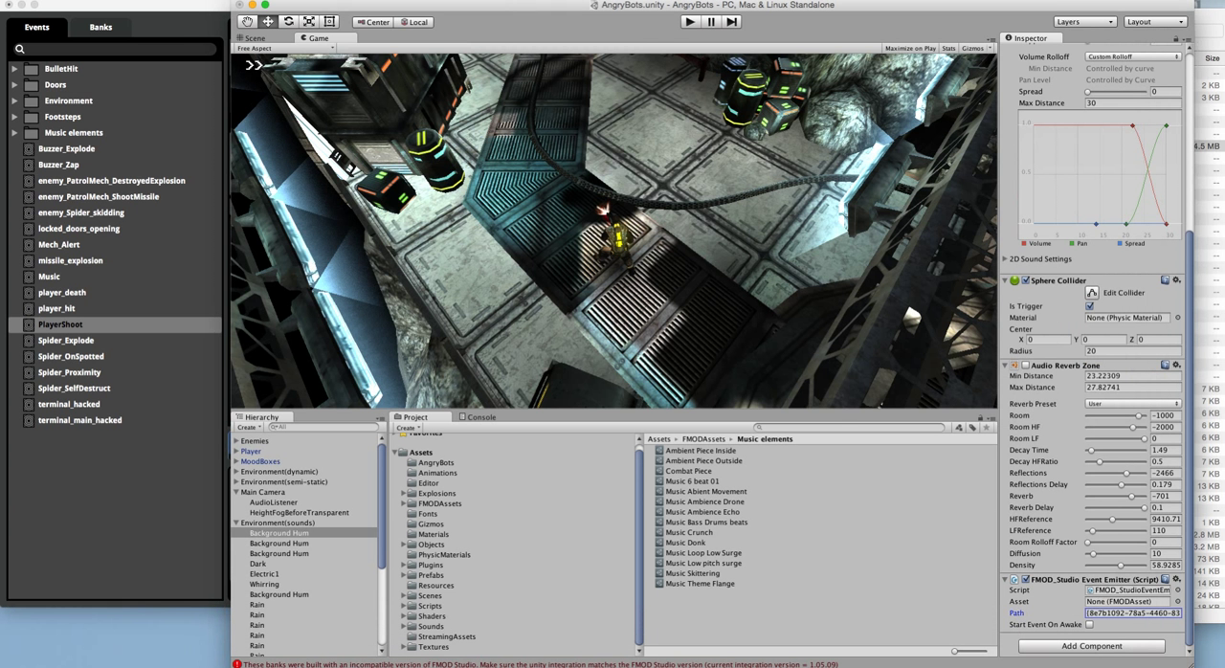
{"action": "left_click", "coordinate": [338, 1]}
{"action": "left_click", "coordinate": [345, 9]}
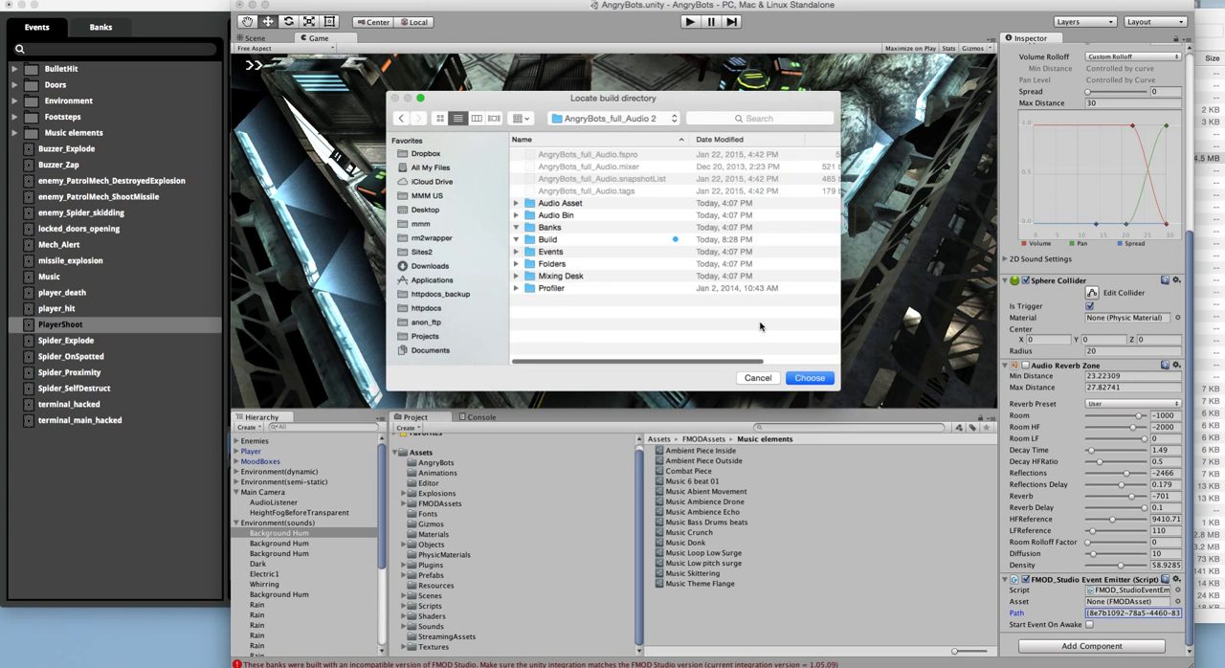
{"action": "left_click", "coordinate": [566, 264]}
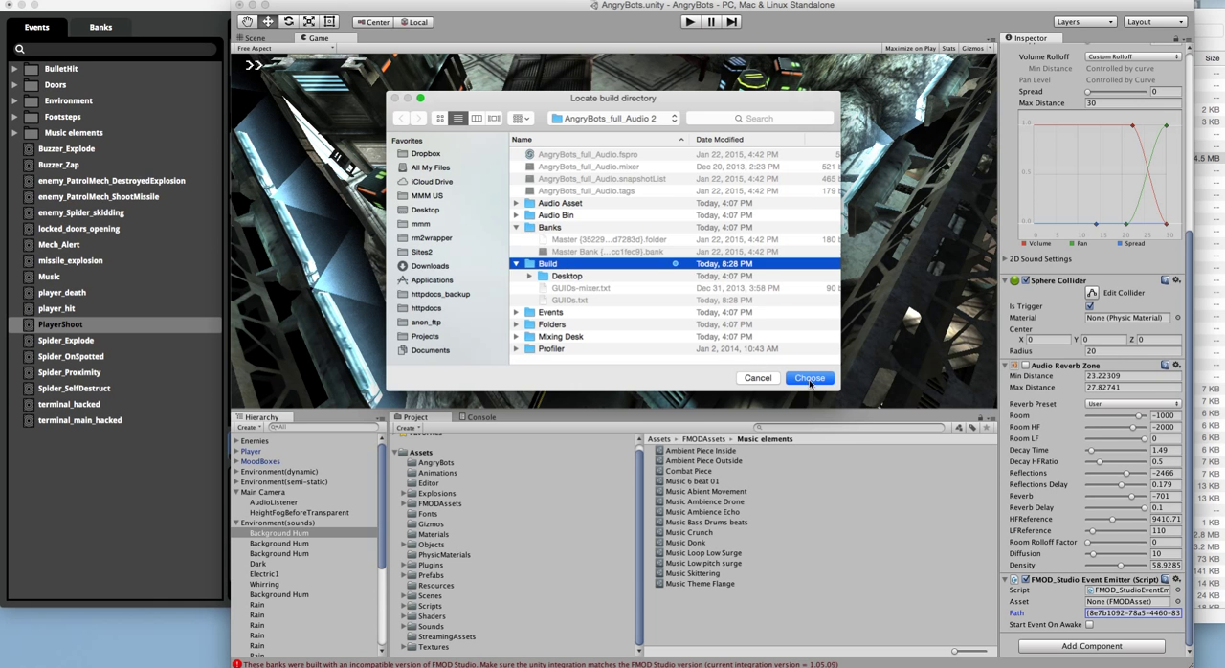
{"action": "left_click", "coordinate": [810, 379]}
{"action": "left_click", "coordinate": [715, 238]}
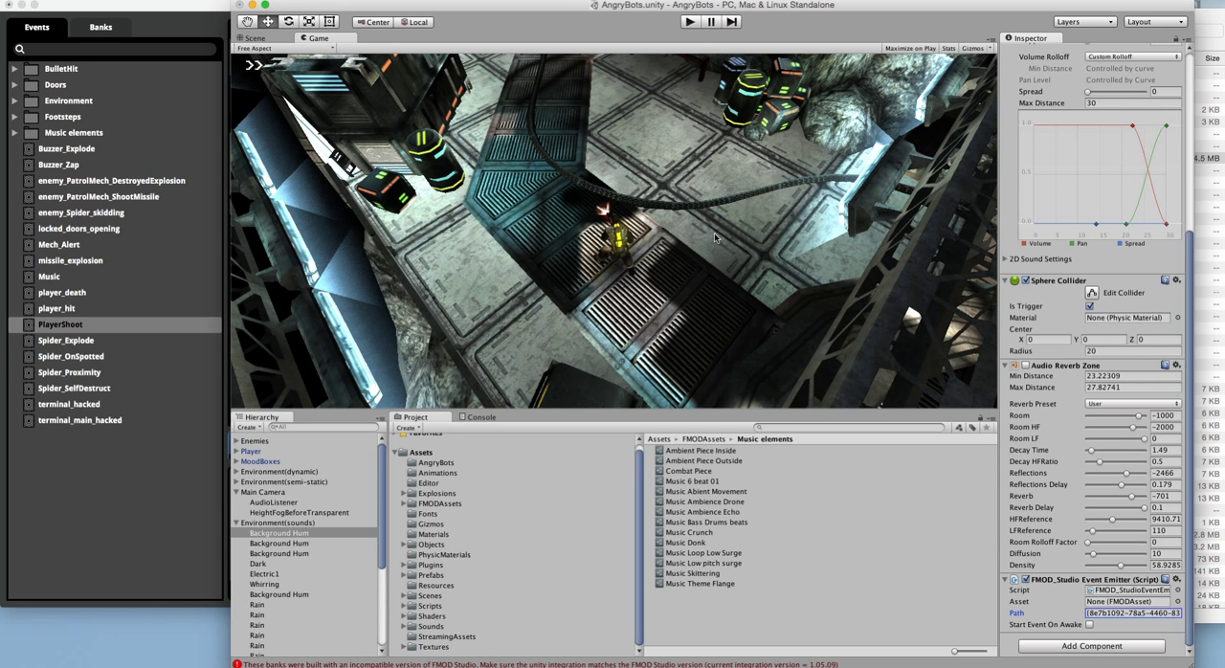
Step: Run the game to test the silenced PlayerShoot event
{"action": "left_click", "coordinate": [690, 21]}
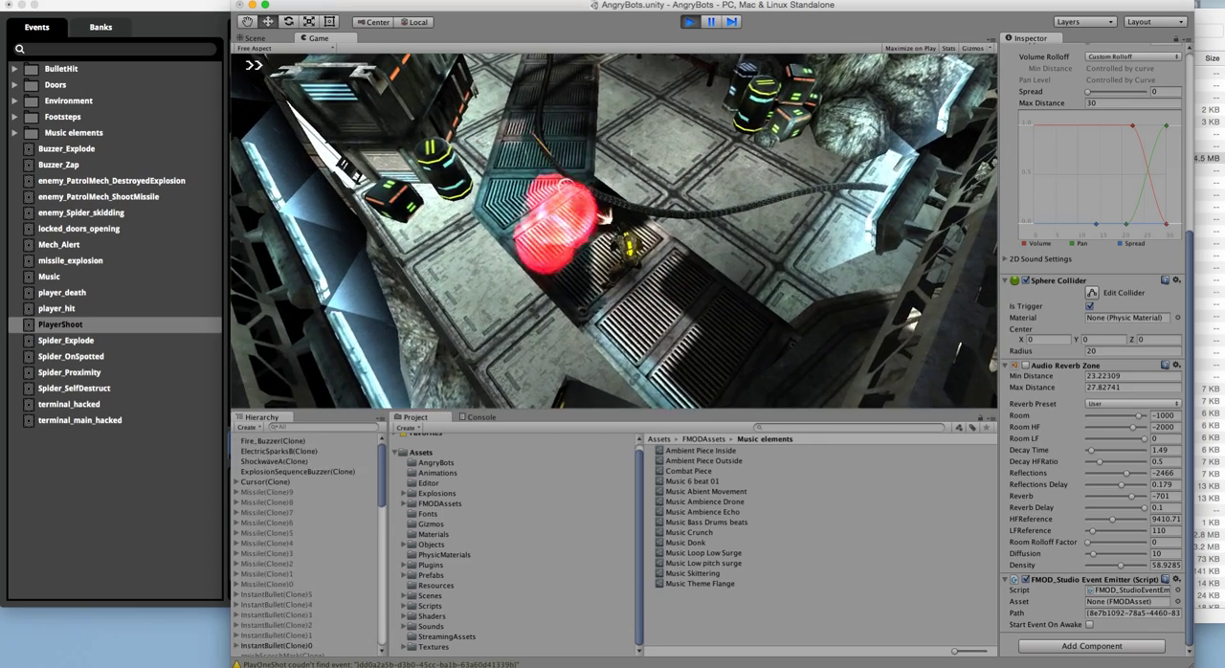
Step: Stop the game, switch to FMOD Studio and restore the Audio 1 track's volume in PlayerShoot to 0.0 dB
{"action": "left_click", "coordinate": [689, 21]}
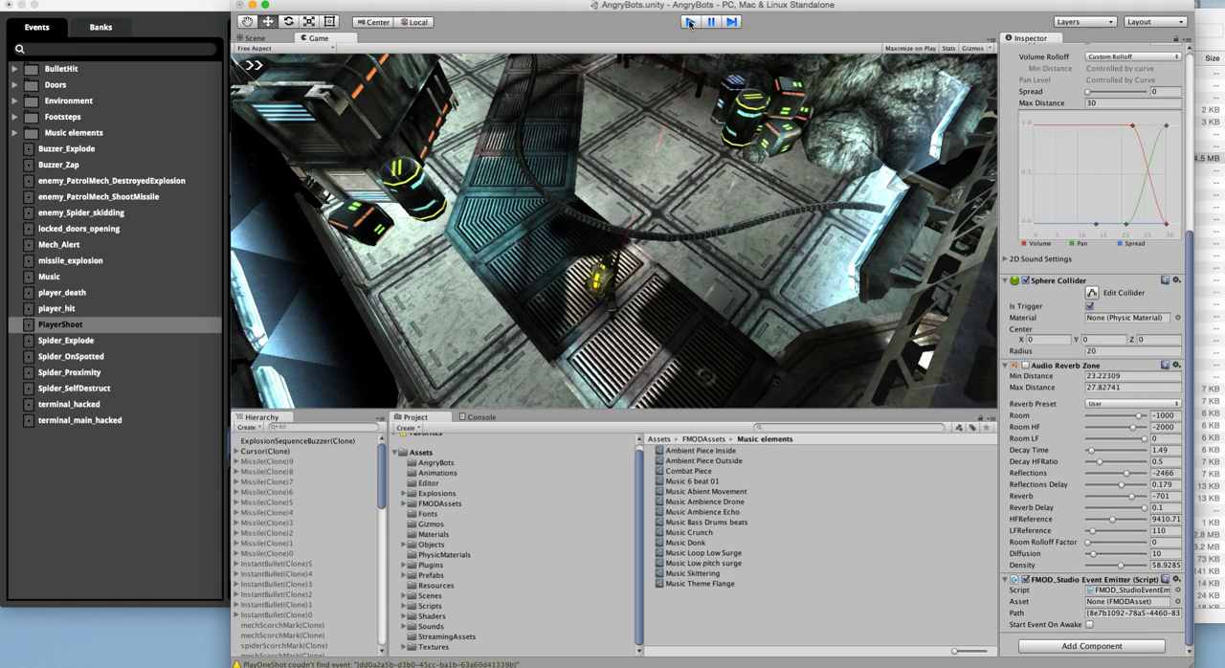
{"action": "left_click", "coordinate": [181, 16]}
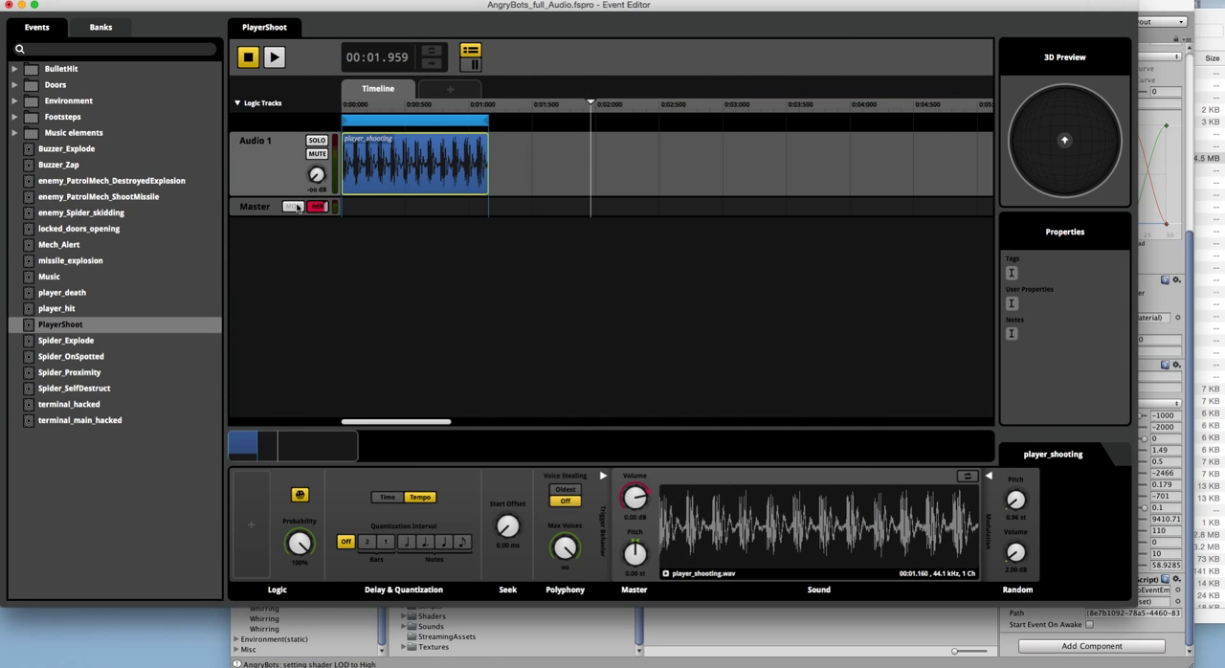
{"action": "left_click_drag", "start_coordinate": [314, 186], "coordinate": [318, 180]}
{"action": "double_click", "coordinate": [315, 182]}
Step: Try to connect FMOD Studio to the game at localhost for live updating
{"action": "left_click", "coordinate": [110, 0]}
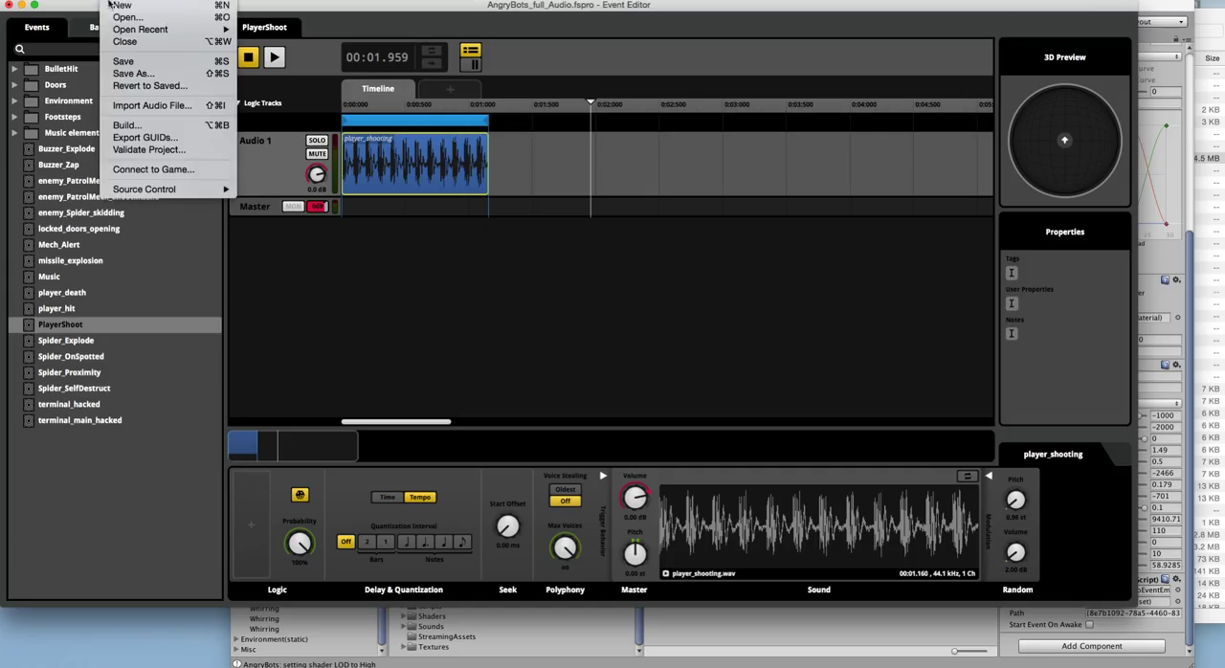
{"action": "left_click", "coordinate": [127, 170]}
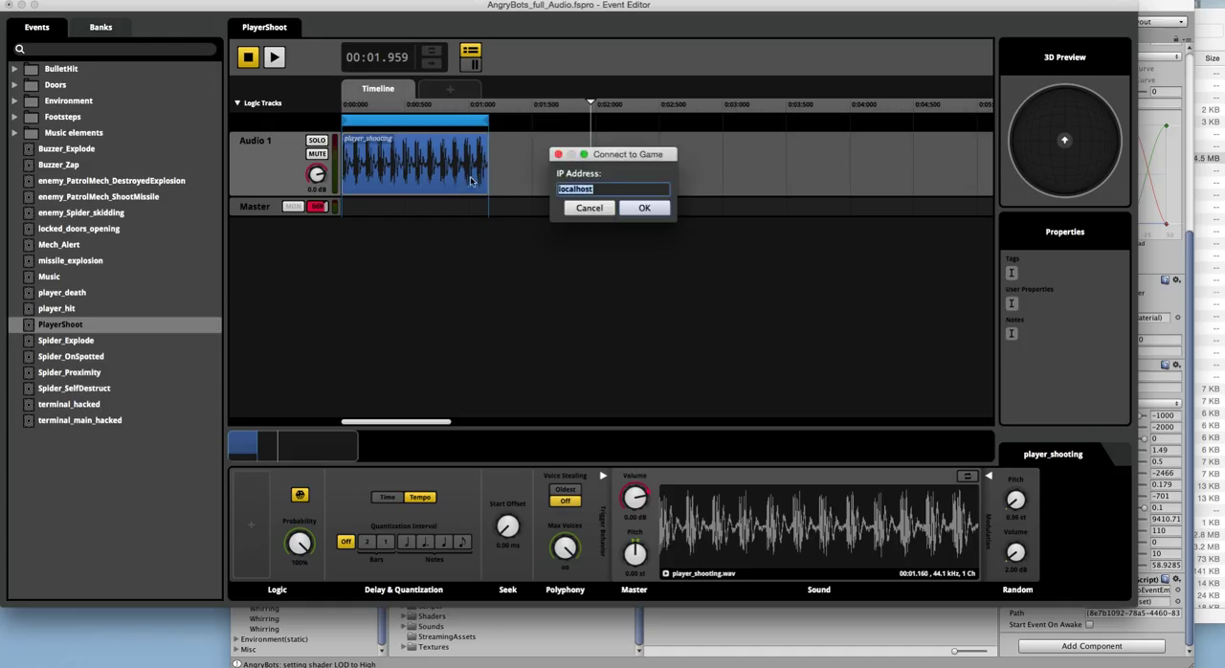
{"action": "left_click", "coordinate": [644, 209]}
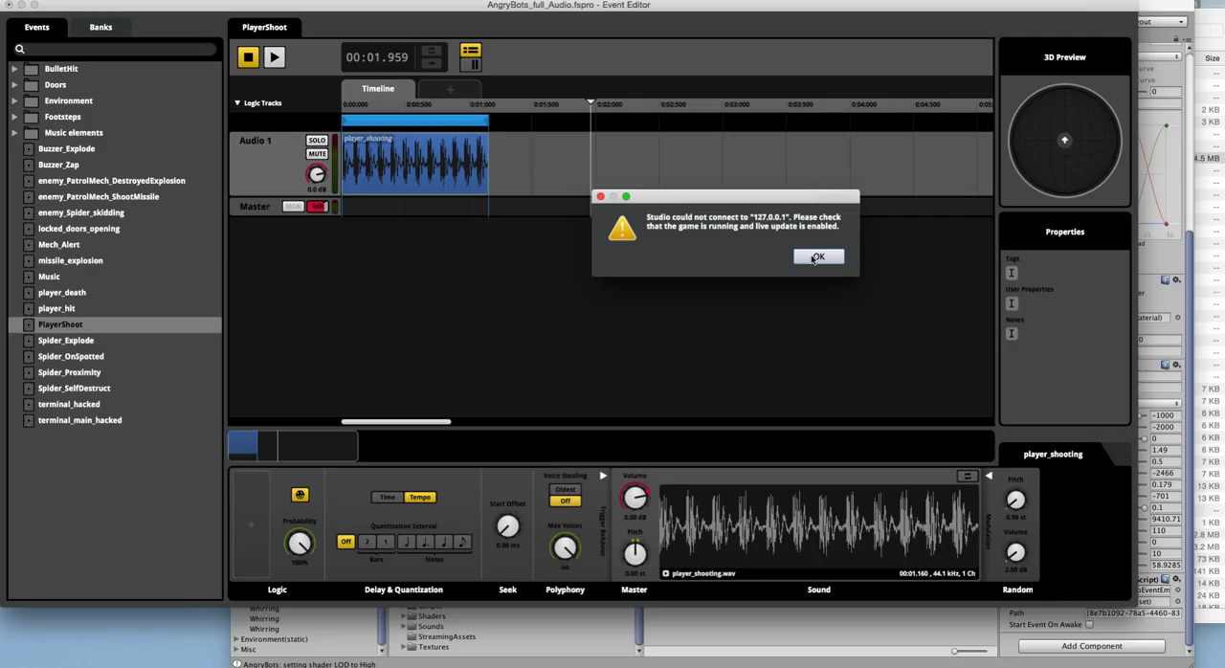
{"action": "left_click", "coordinate": [816, 257]}
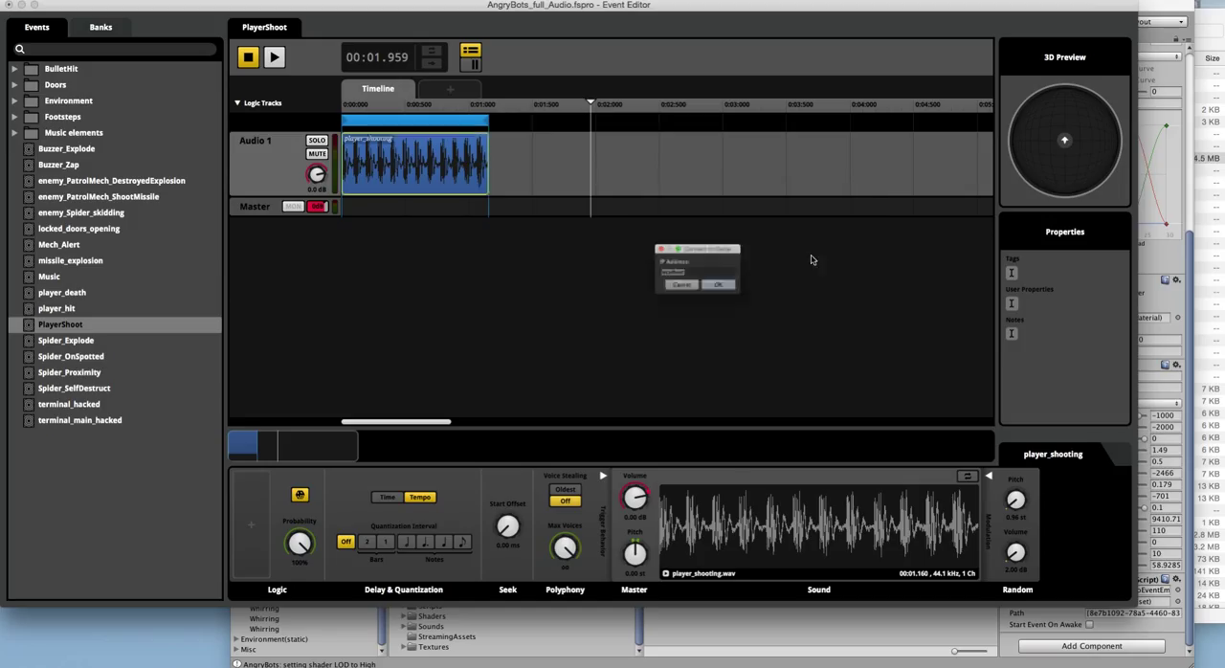
{"action": "left_click", "coordinate": [727, 292]}
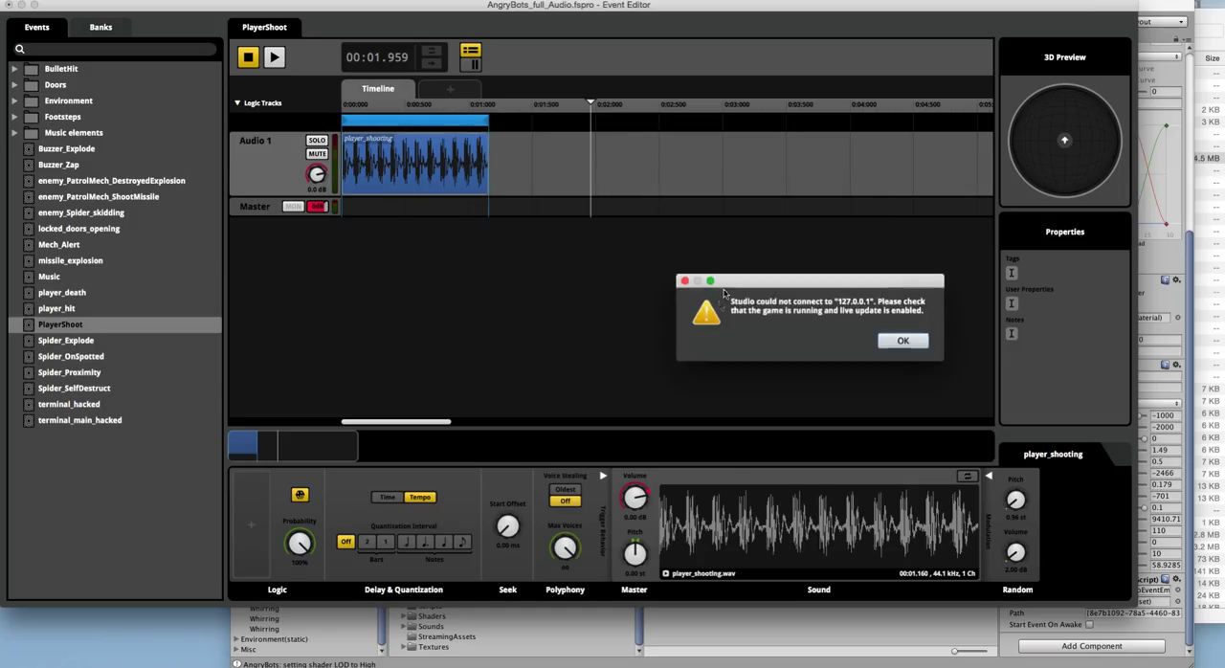
{"action": "left_click", "coordinate": [902, 341]}
{"action": "left_click", "coordinate": [767, 378]}
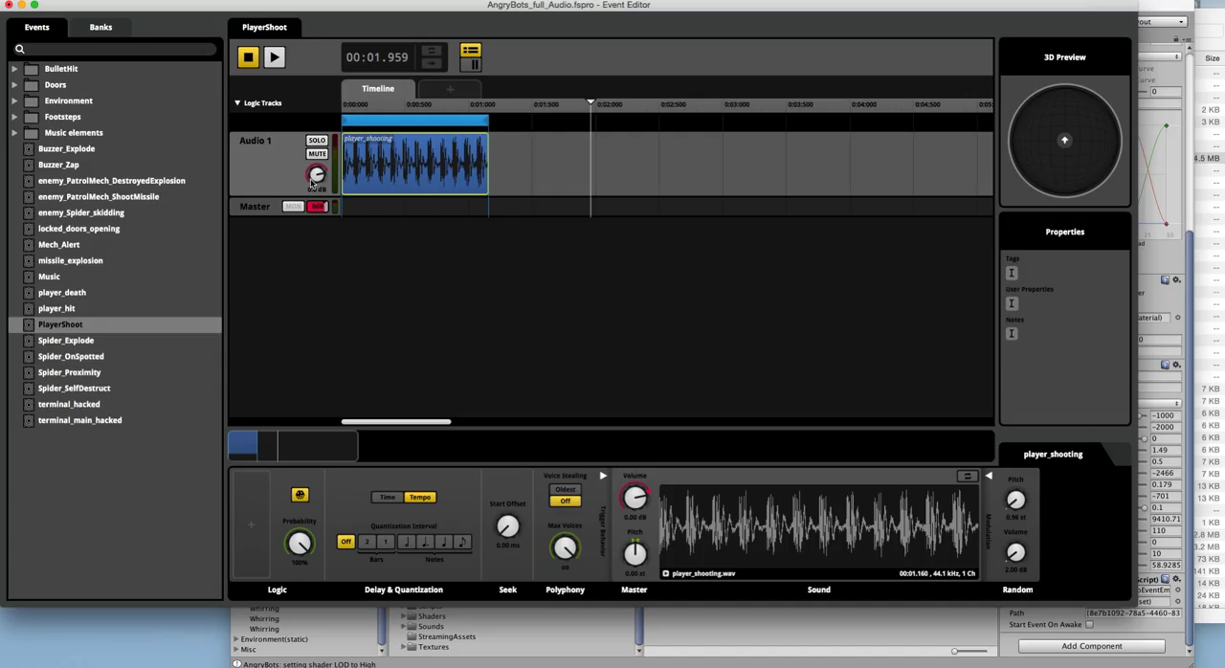
{"action": "left_click", "coordinate": [115, 0]}
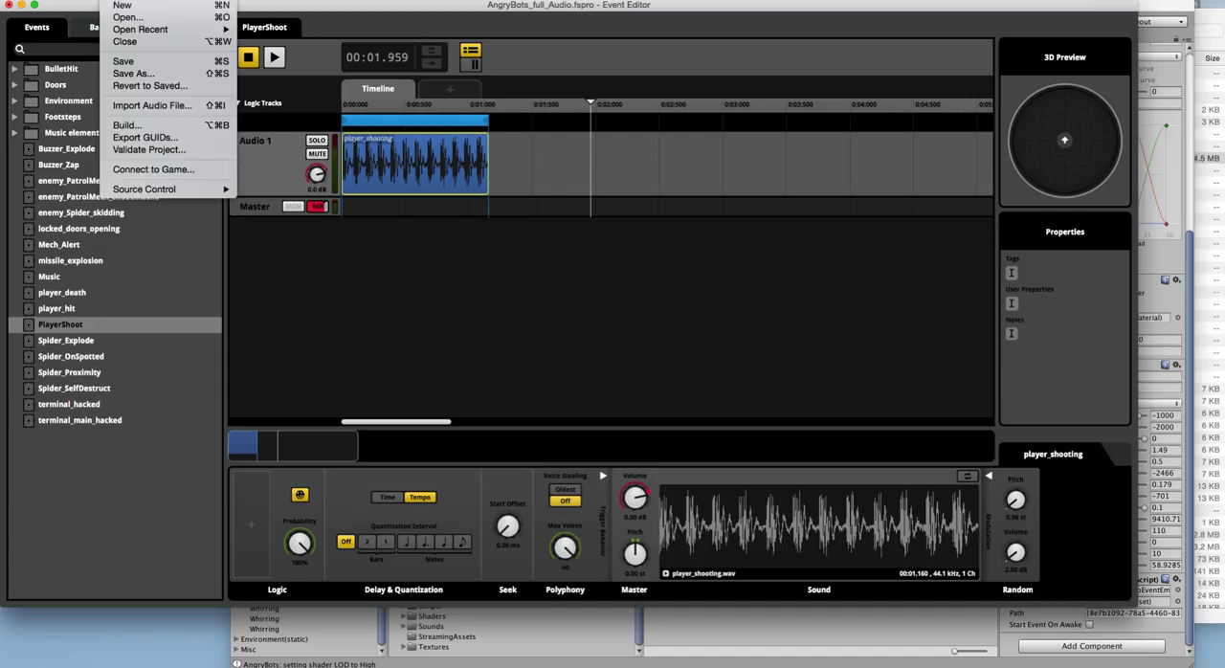
{"action": "left_click", "coordinate": [371, 264]}
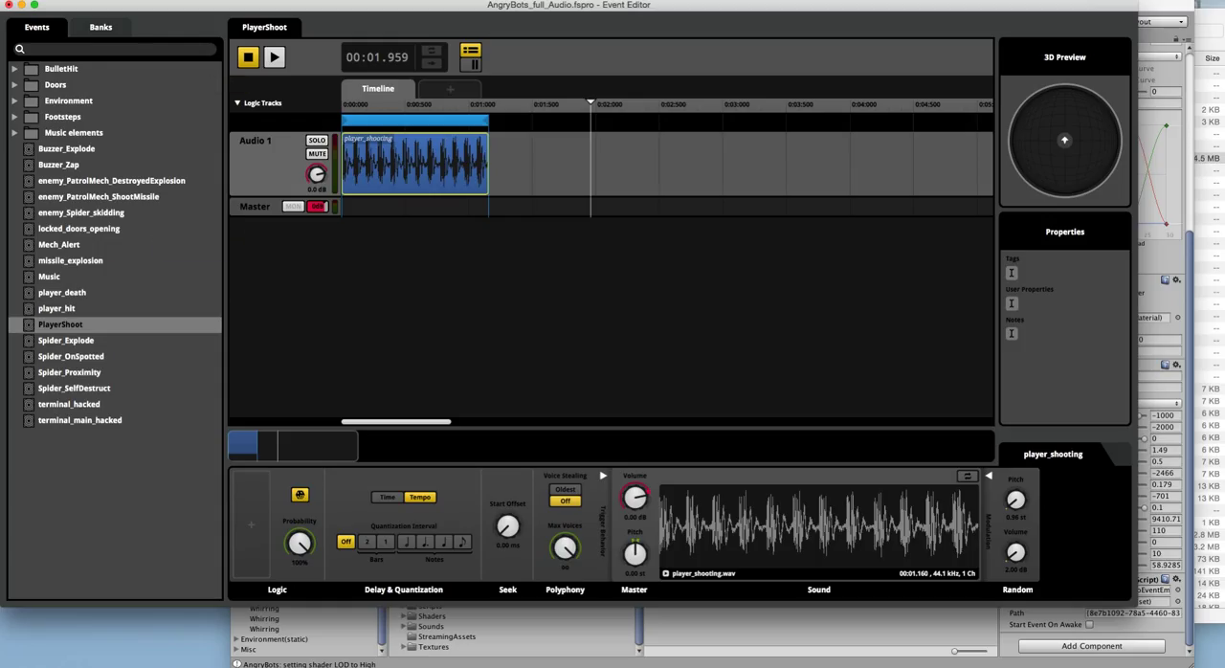
Step: Examine the BulletHit_Enemy and BulletHit_Metal events, viewing the bullet_hit_metal_1 sound in BulletHit_Metal's Multi Sound playlist
{"action": "left_click", "coordinate": [15, 69]}
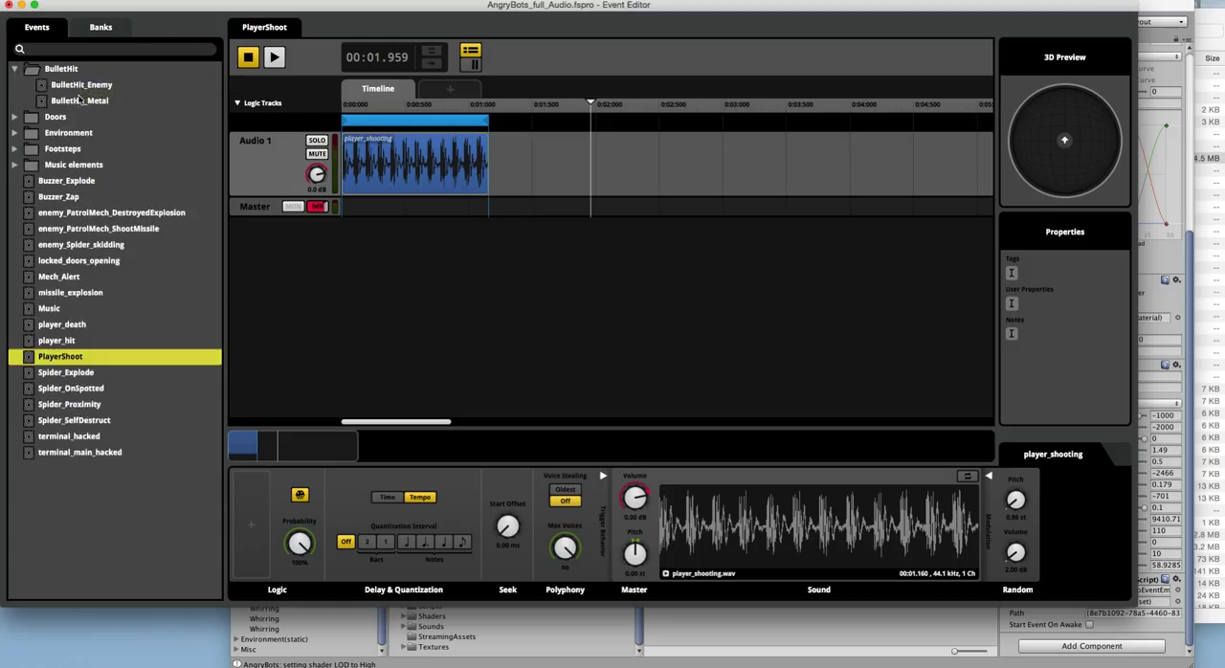
{"action": "left_click", "coordinate": [79, 86]}
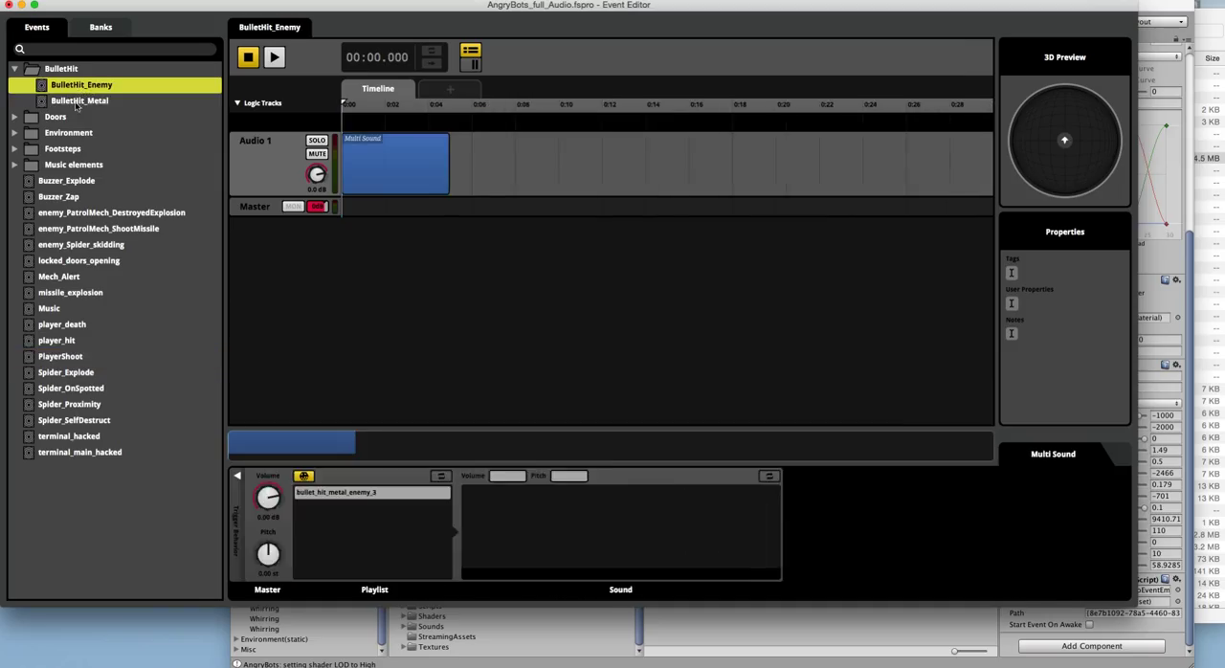
{"action": "left_click", "coordinate": [77, 104]}
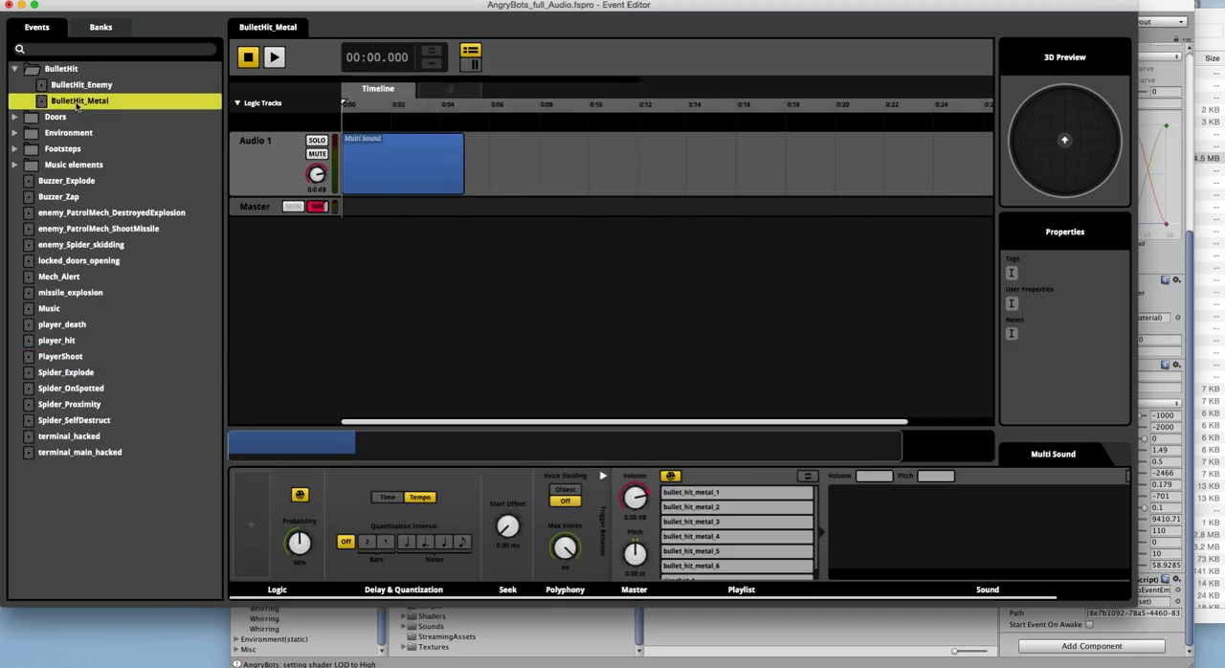
{"action": "left_click", "coordinate": [387, 166]}
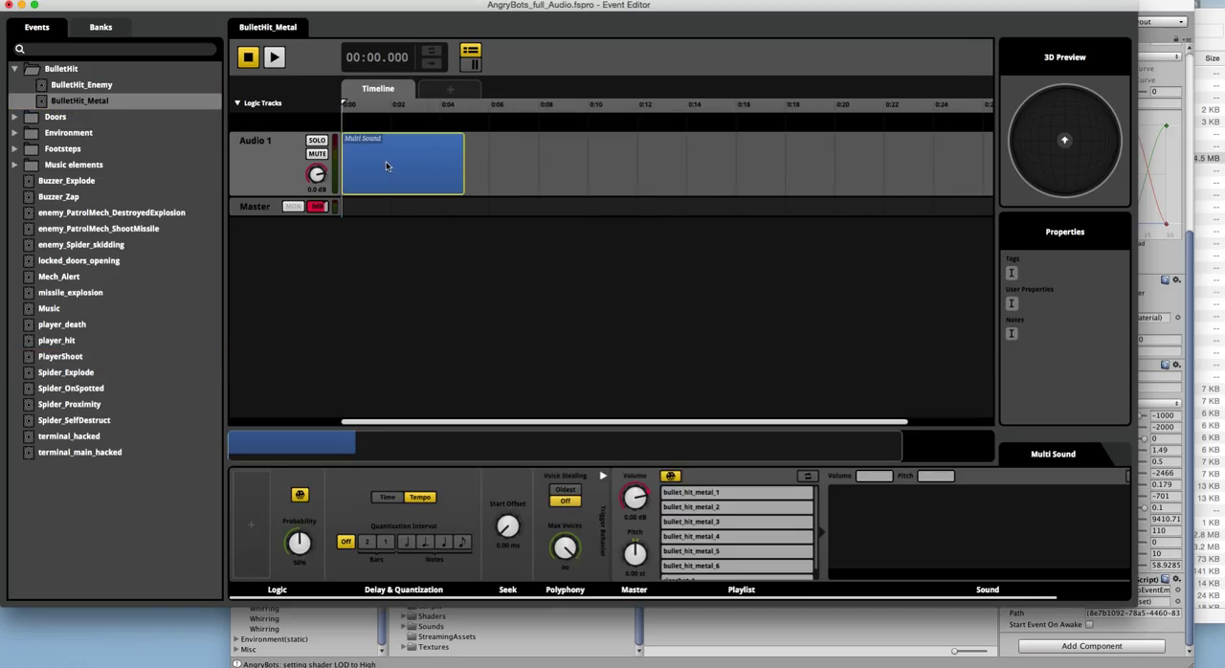
{"action": "left_click", "coordinate": [743, 493]}
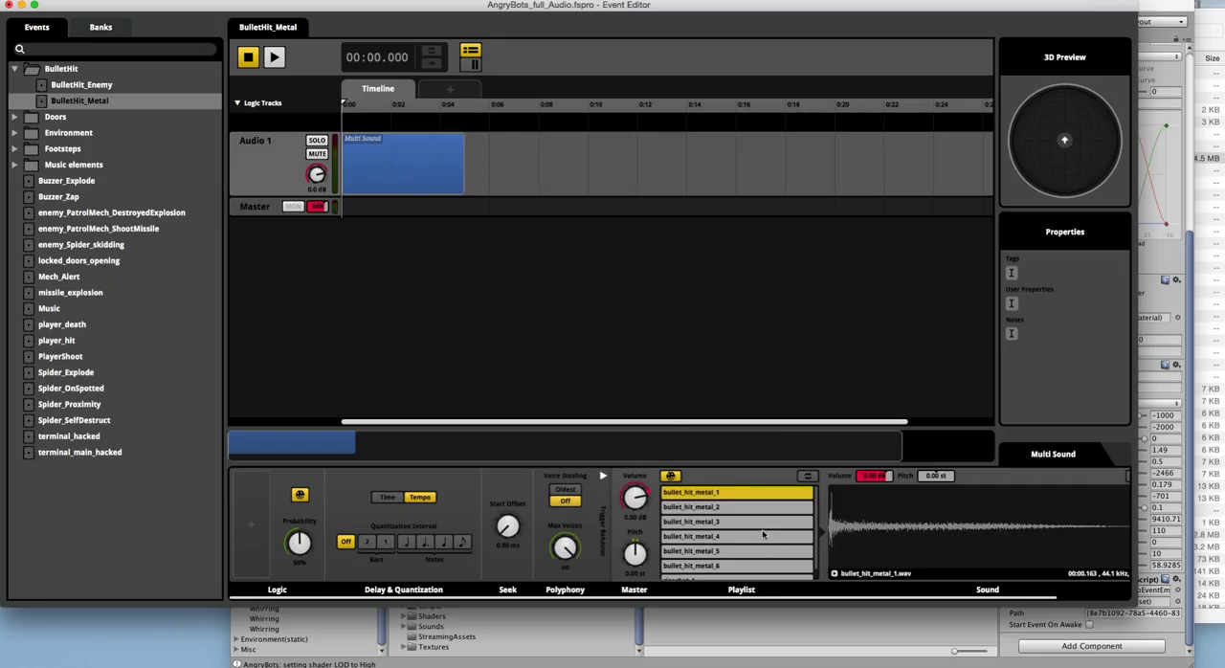
Step: Try out a Scatterer Sound after the Multi Sound on BulletHit_Metal's Audio 1 track, then delete it
{"action": "right_click", "coordinate": [524, 161]}
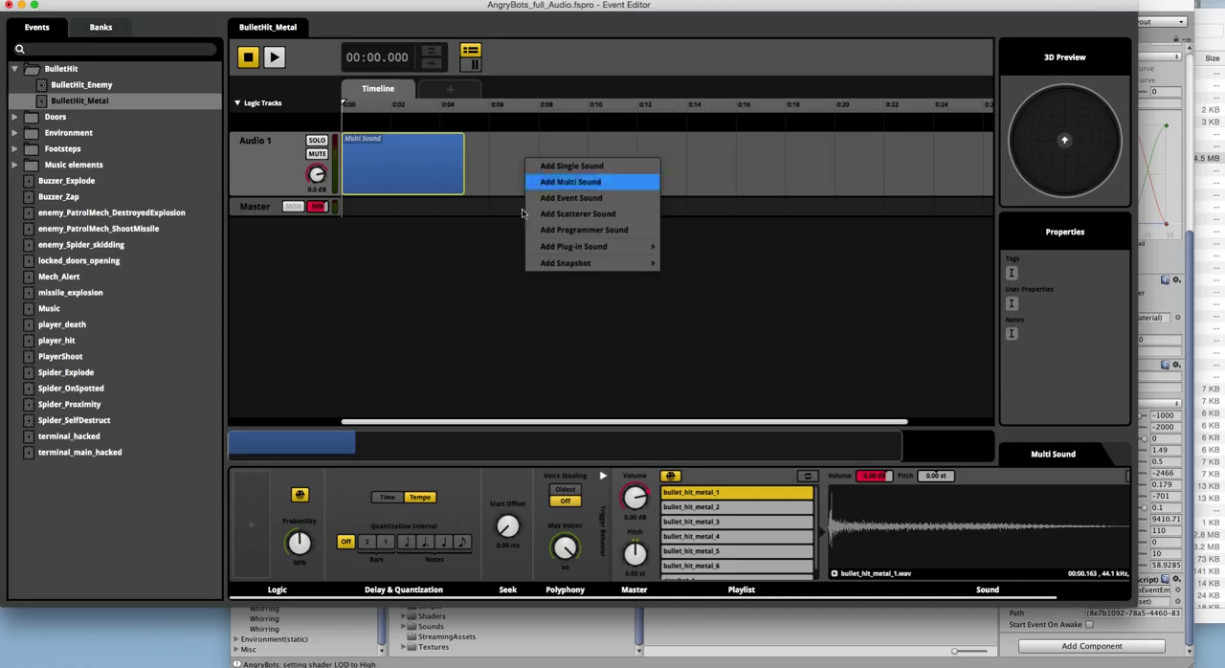
{"action": "left_click", "coordinate": [552, 214]}
{"action": "left_click", "coordinate": [1192, 20]}
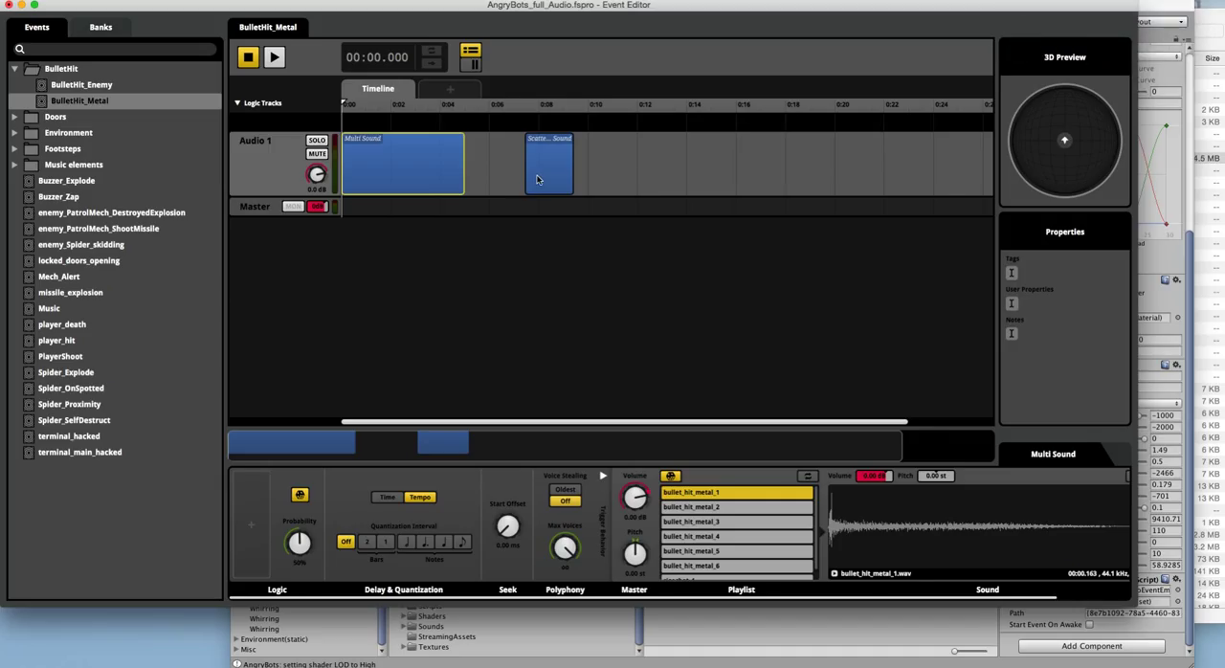
{"action": "left_click", "coordinate": [537, 179]}
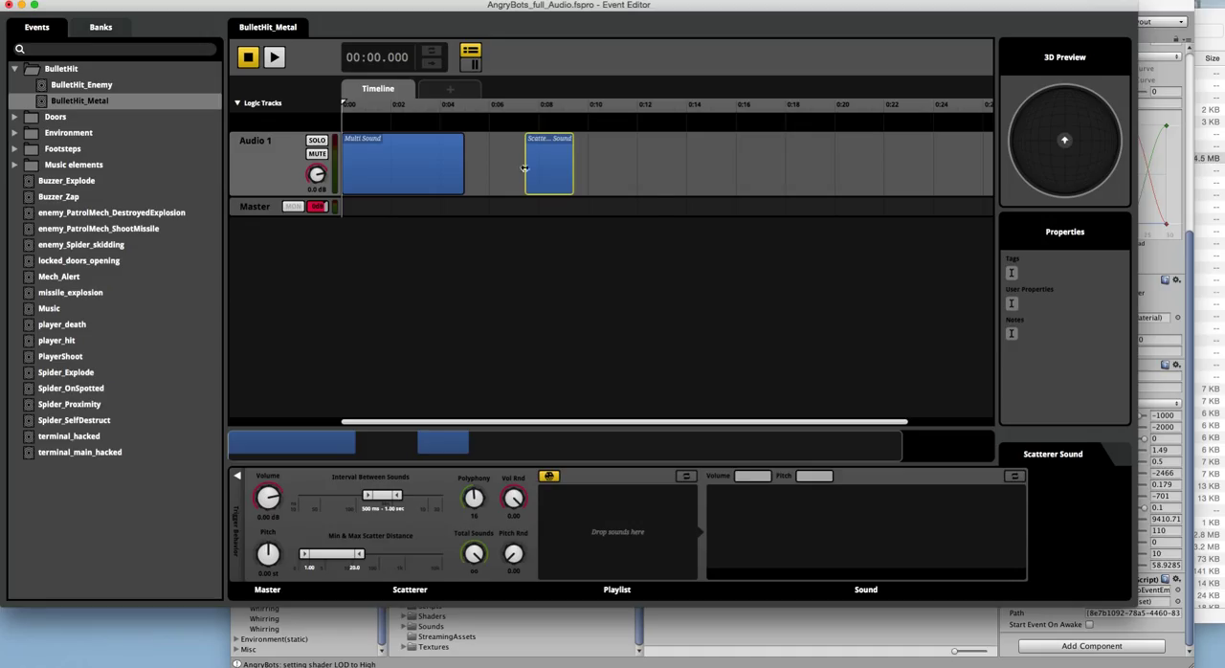
{"action": "right_click", "coordinate": [552, 159]}
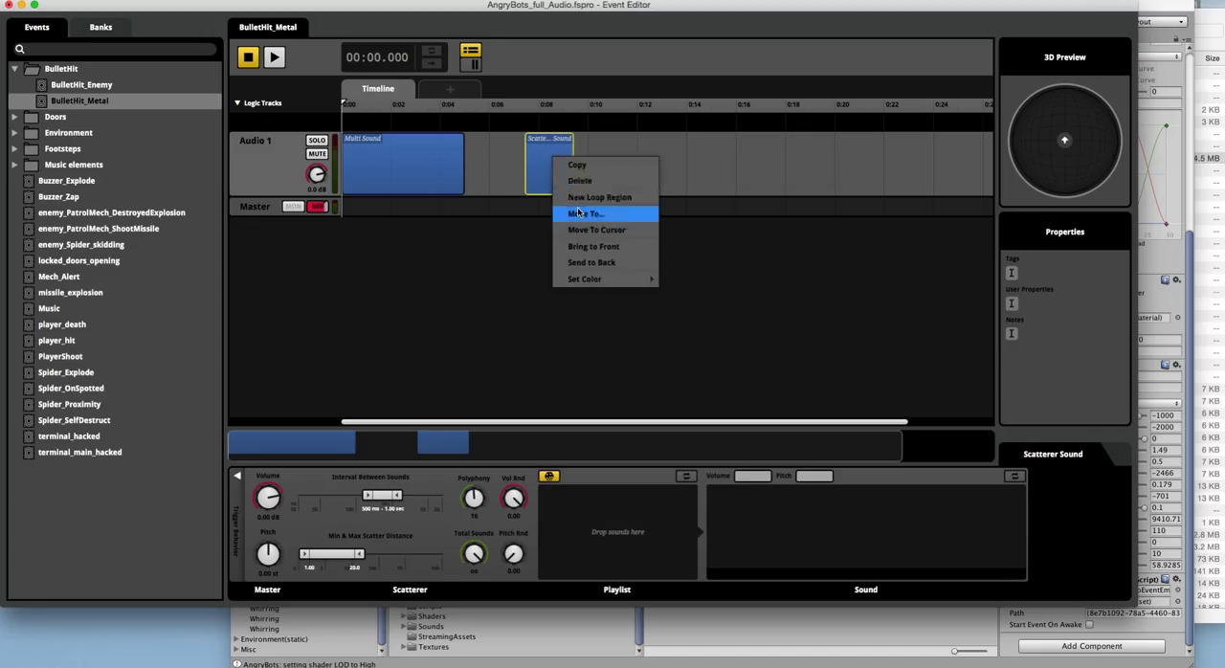
{"action": "left_click", "coordinate": [577, 184]}
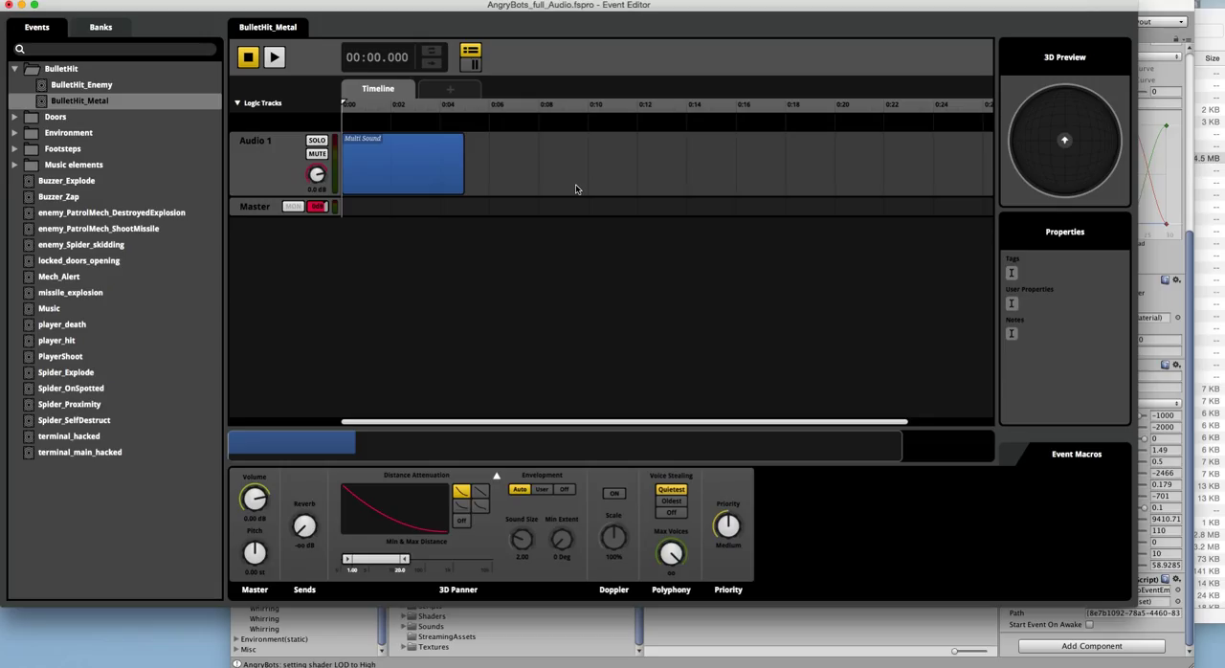
Step: Select BulletHit_Metal's Multi Sound and enlarge the Event Editor window to examine its full playlist
{"action": "left_click", "coordinate": [84, 98]}
{"action": "left_click", "coordinate": [393, 173]}
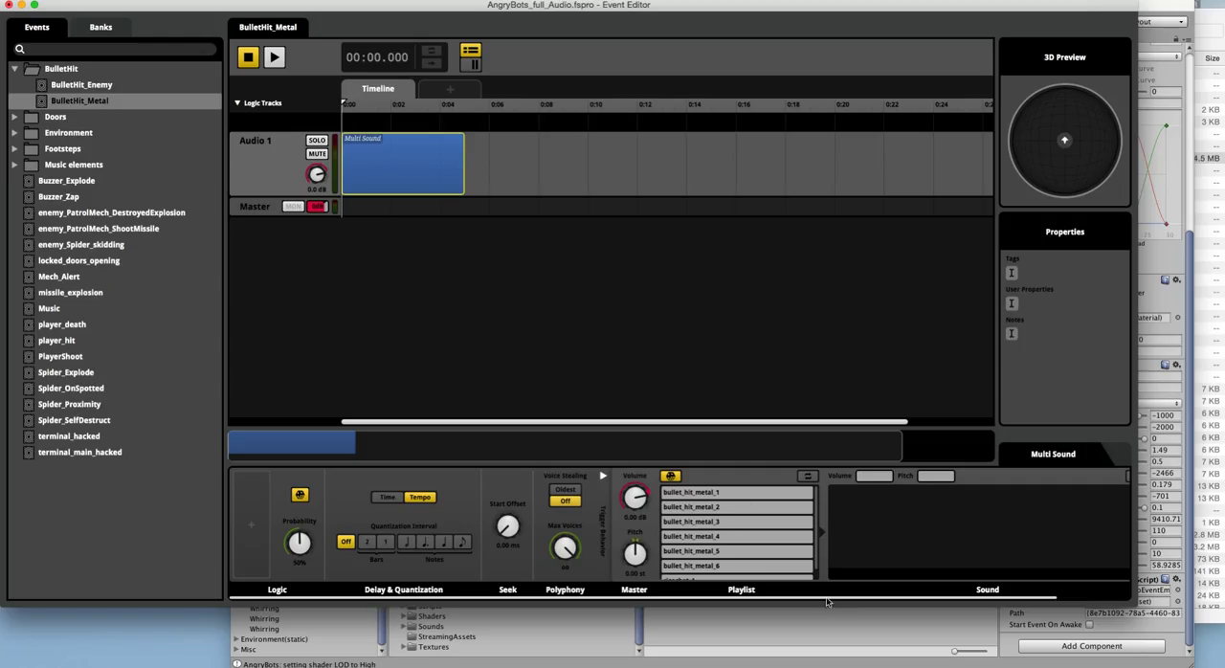
{"action": "left_click_drag", "start_coordinate": [1130, 603], "coordinate": [1141, 633]}
{"action": "scroll", "coordinate": [743, 551], "scroll_direction": "down", "scroll_amount": 2}
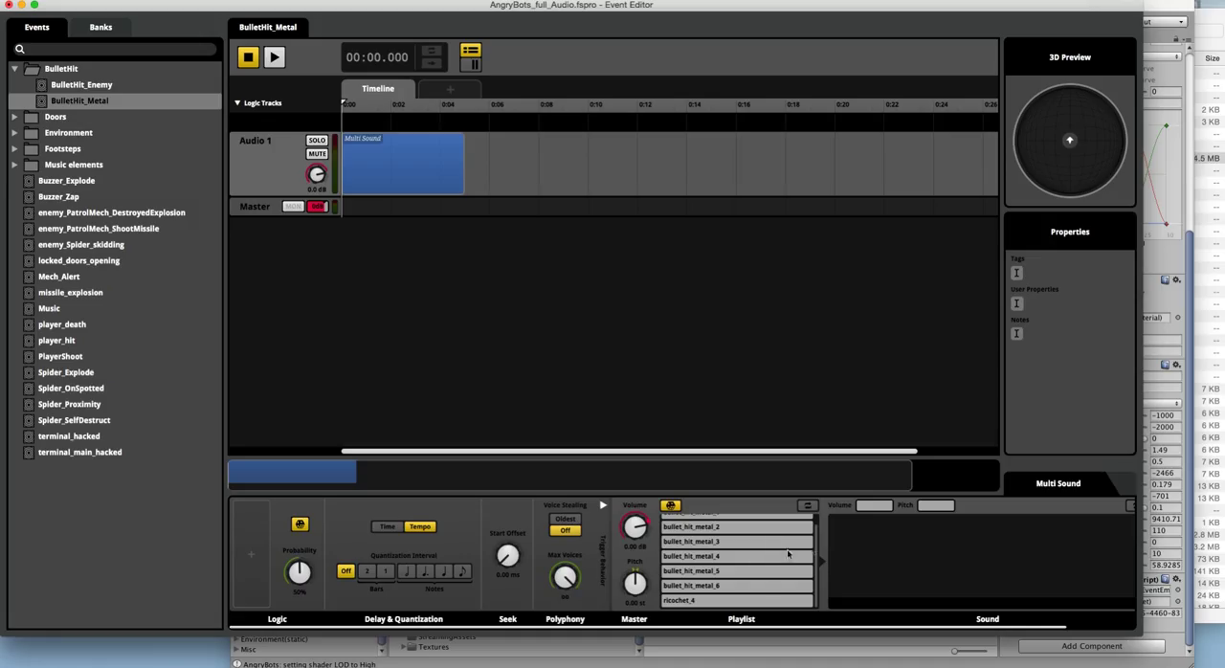
{"action": "left_click_drag", "start_coordinate": [814, 543], "coordinate": [810, 569]}
Step: Audition BulletHit_Metal several times, raising the Multi Sound's trigger probability to 100%
{"action": "left_click", "coordinate": [274, 58]}
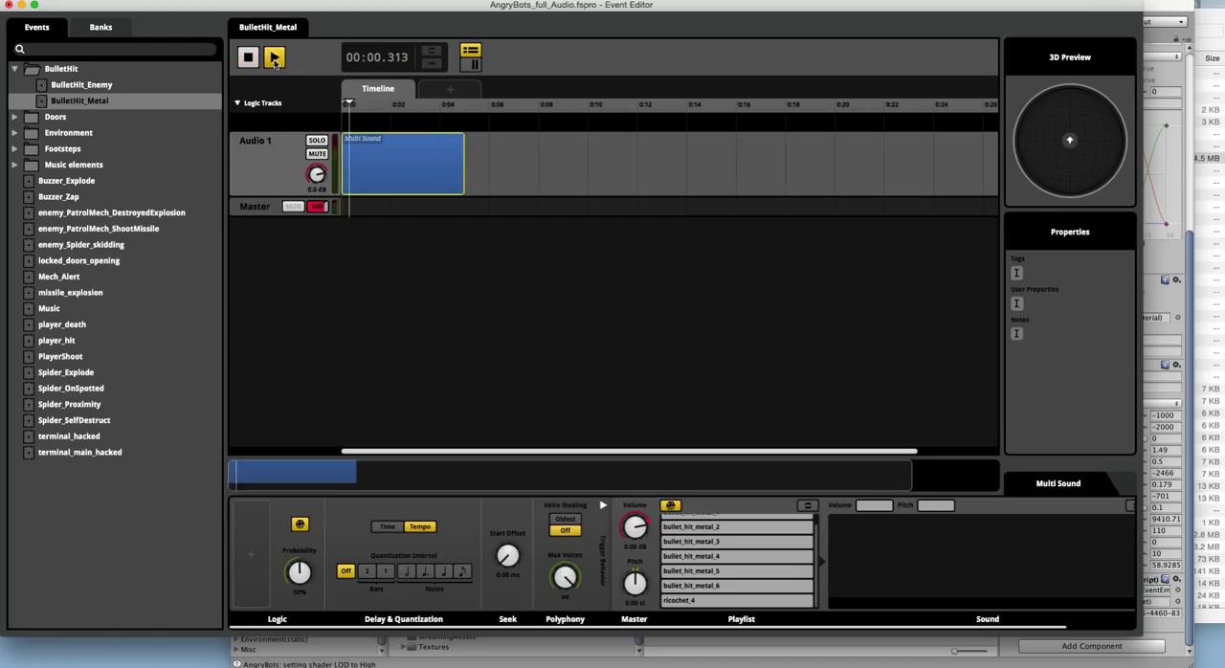
{"action": "left_click", "coordinate": [248, 59]}
{"action": "left_click", "coordinate": [275, 59]}
{"action": "left_click", "coordinate": [250, 61]}
{"action": "left_click", "coordinate": [272, 59]}
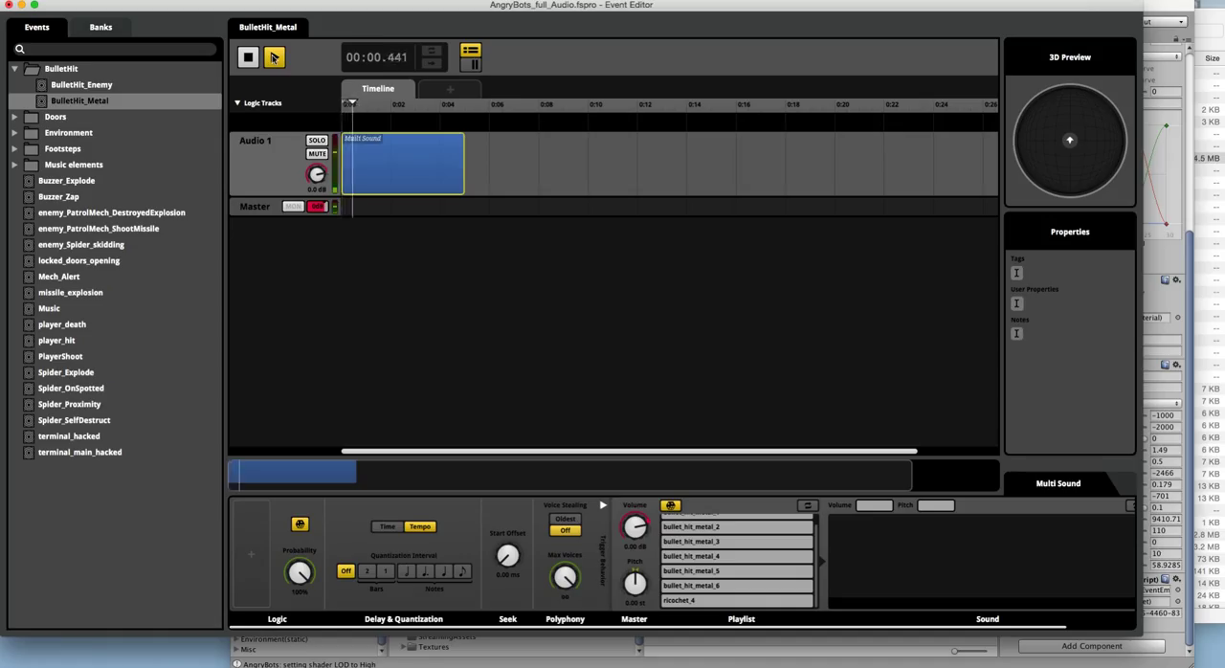
{"action": "left_click", "coordinate": [251, 59]}
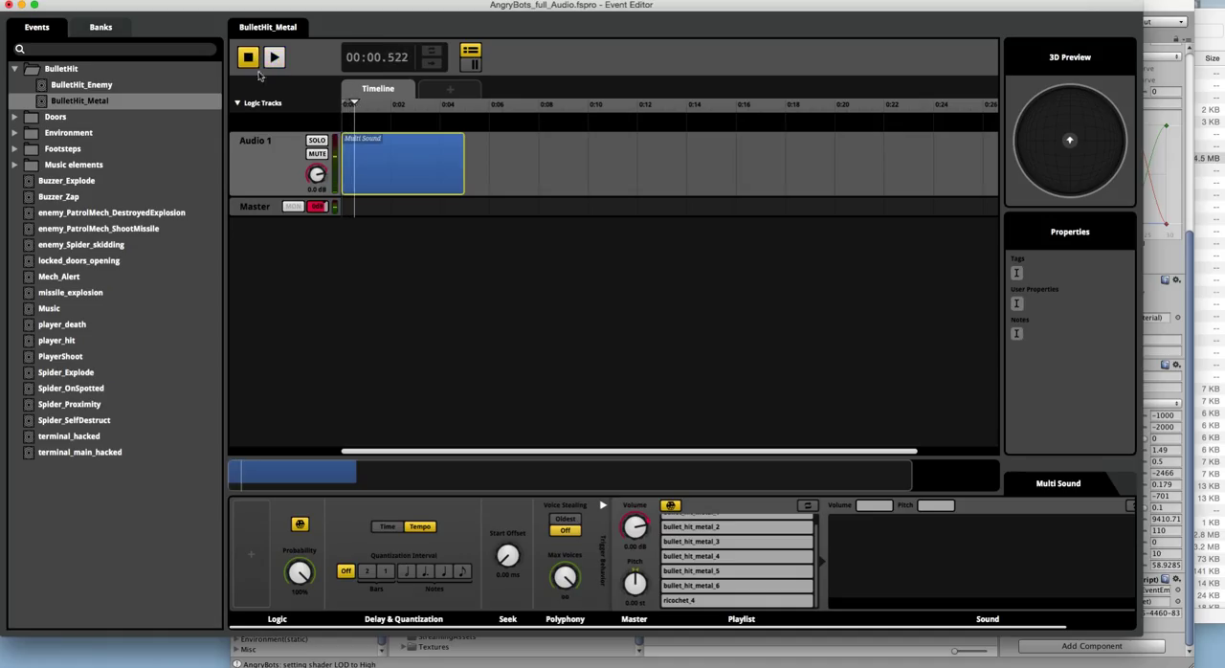
Step: Set the Multi Sound's trigger probability to 75% and audition BulletHit_Metal with that setting
{"action": "left_click", "coordinate": [300, 575]}
{"action": "left_click_drag", "start_coordinate": [1140, 529], "coordinate": [1197, 531]}
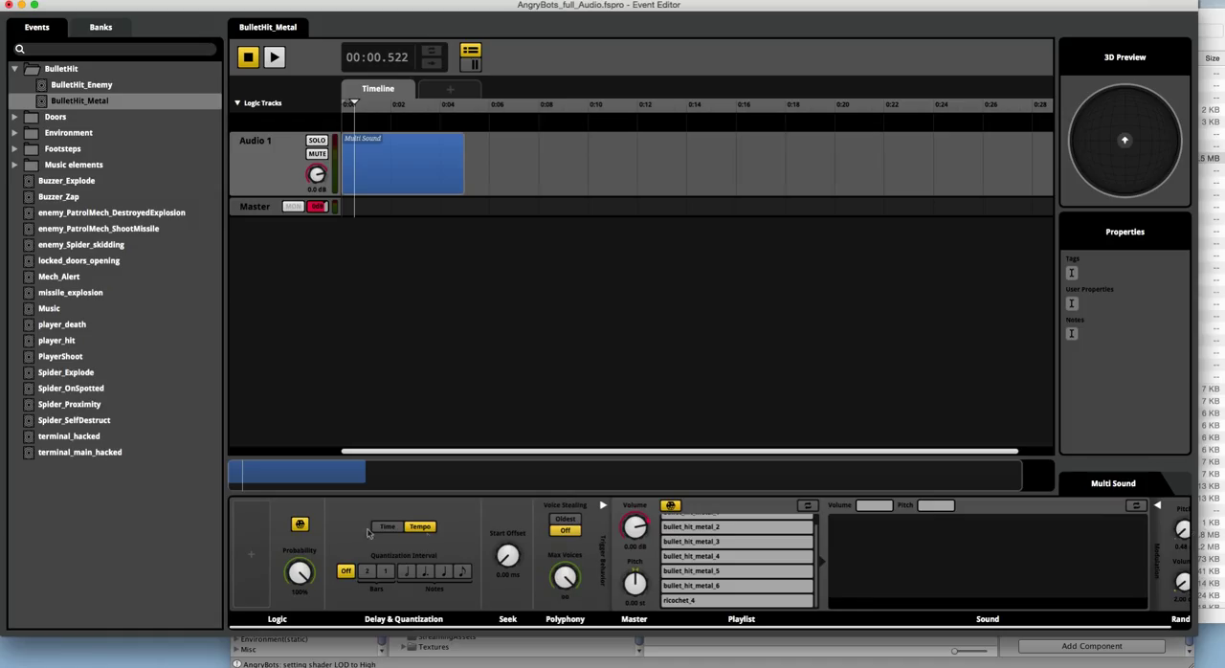
{"action": "left_click", "coordinate": [672, 529]}
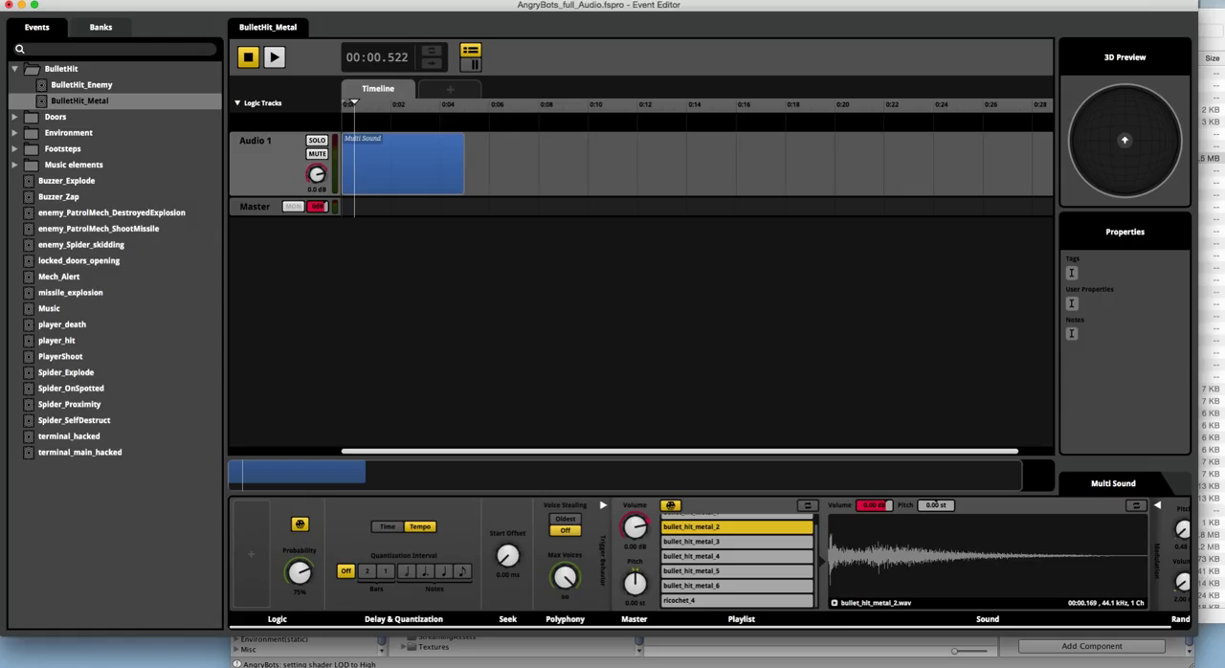
{"action": "left_click", "coordinate": [251, 60]}
{"action": "left_click", "coordinate": [274, 59]}
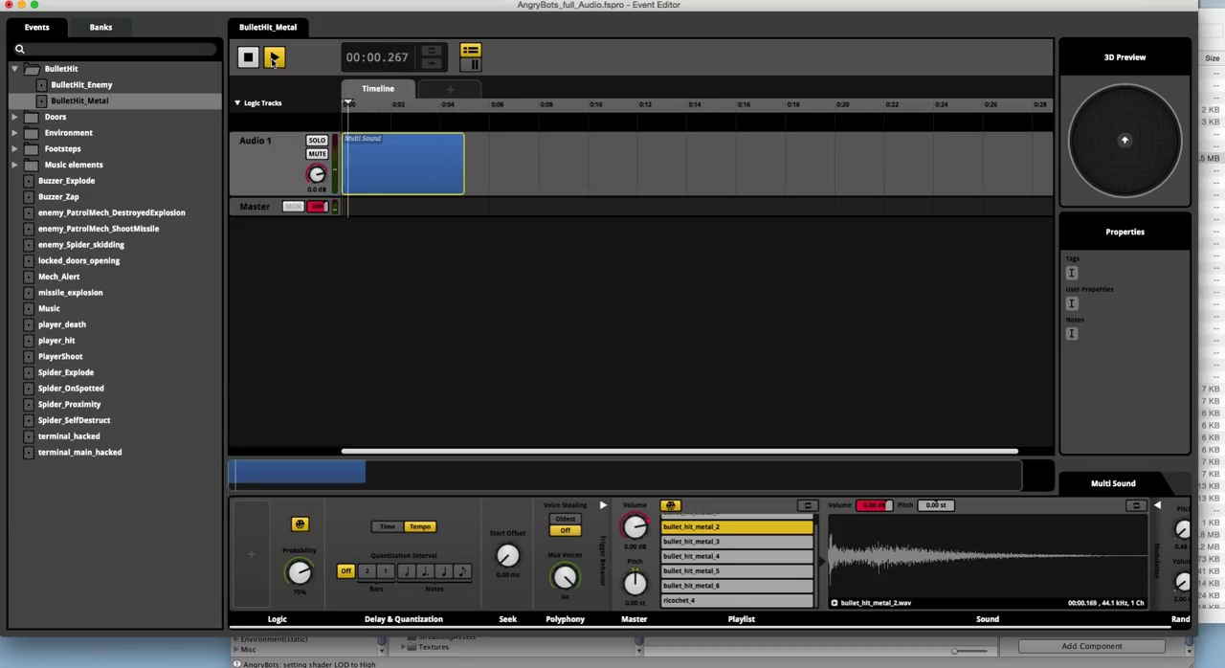
{"action": "left_click", "coordinate": [252, 60]}
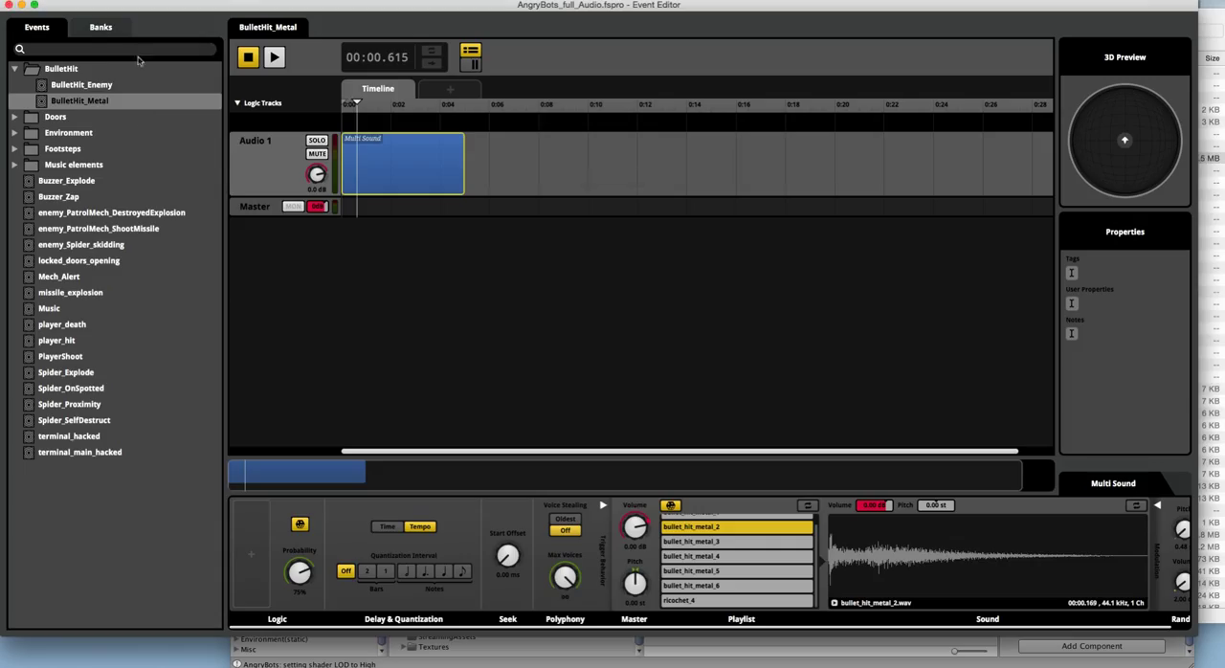
Step: Build the banks with the BulletHit_Metal change and export the project's GUIDs
{"action": "left_click", "coordinate": [119, 0]}
{"action": "left_click", "coordinate": [146, 126]}
{"action": "left_click", "coordinate": [120, 0]}
{"action": "left_click", "coordinate": [156, 137]}
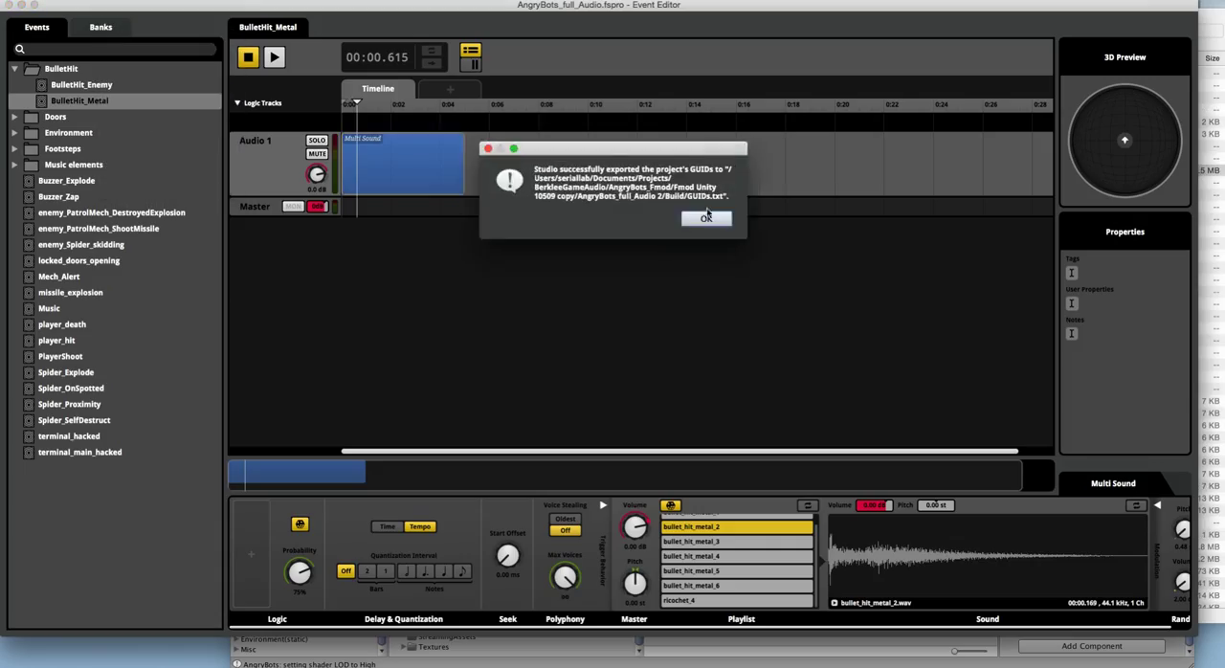
{"action": "left_click", "coordinate": [721, 248]}
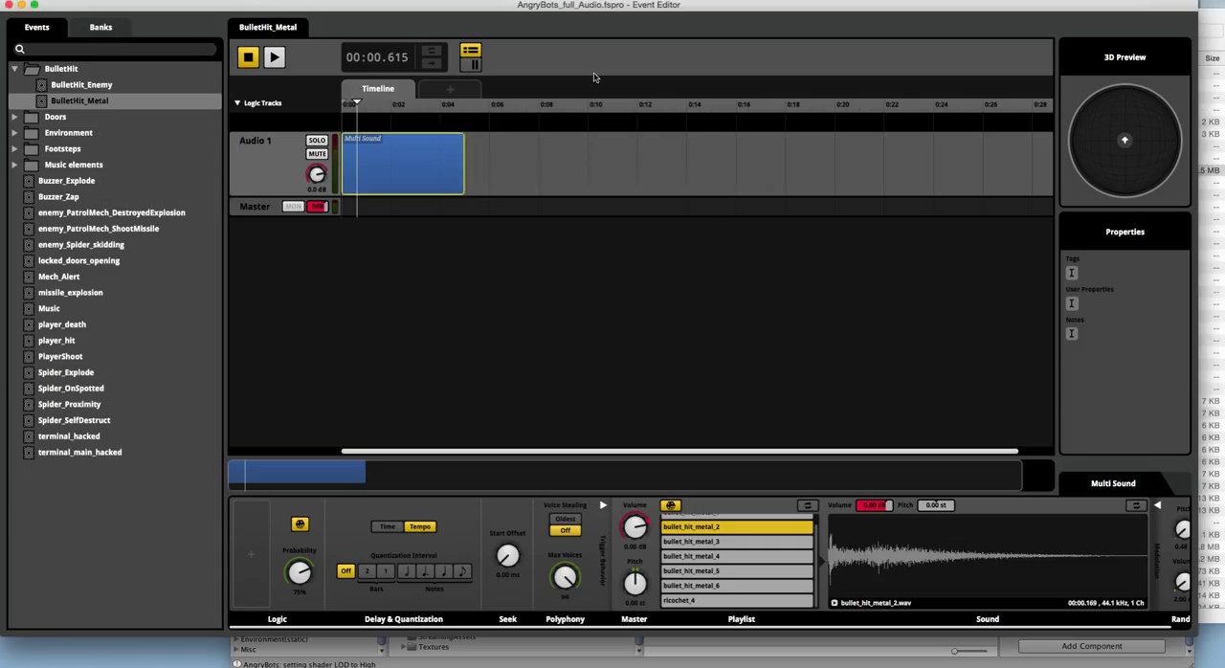
Step: Switch to Unity and reimport the newly built FMOD banks into the AngryBots project
{"action": "left_click", "coordinate": [915, 661]}
{"action": "left_click", "coordinate": [338, 0]}
{"action": "left_click", "coordinate": [356, 5]}
{"action": "left_click", "coordinate": [562, 265]}
{"action": "left_click", "coordinate": [809, 378]}
{"action": "left_click", "coordinate": [704, 235]}
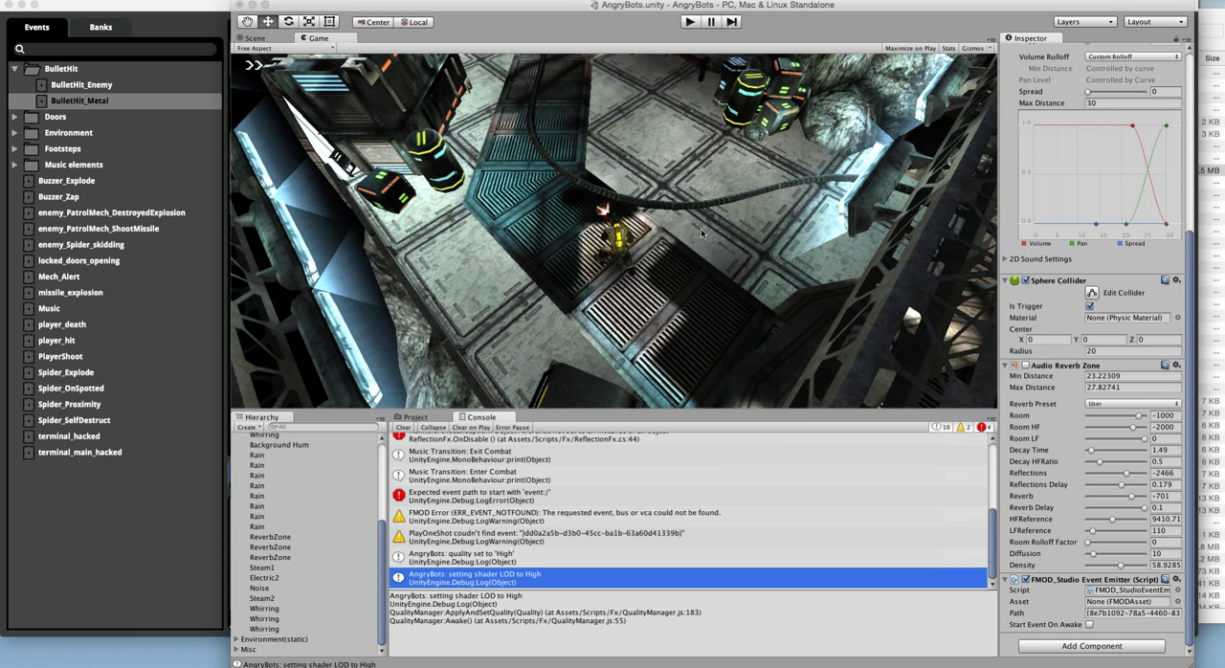
Step: Run the game and shoot around the level while moving the player to test the bullet-hit sounds
{"action": "left_click", "coordinate": [693, 26]}
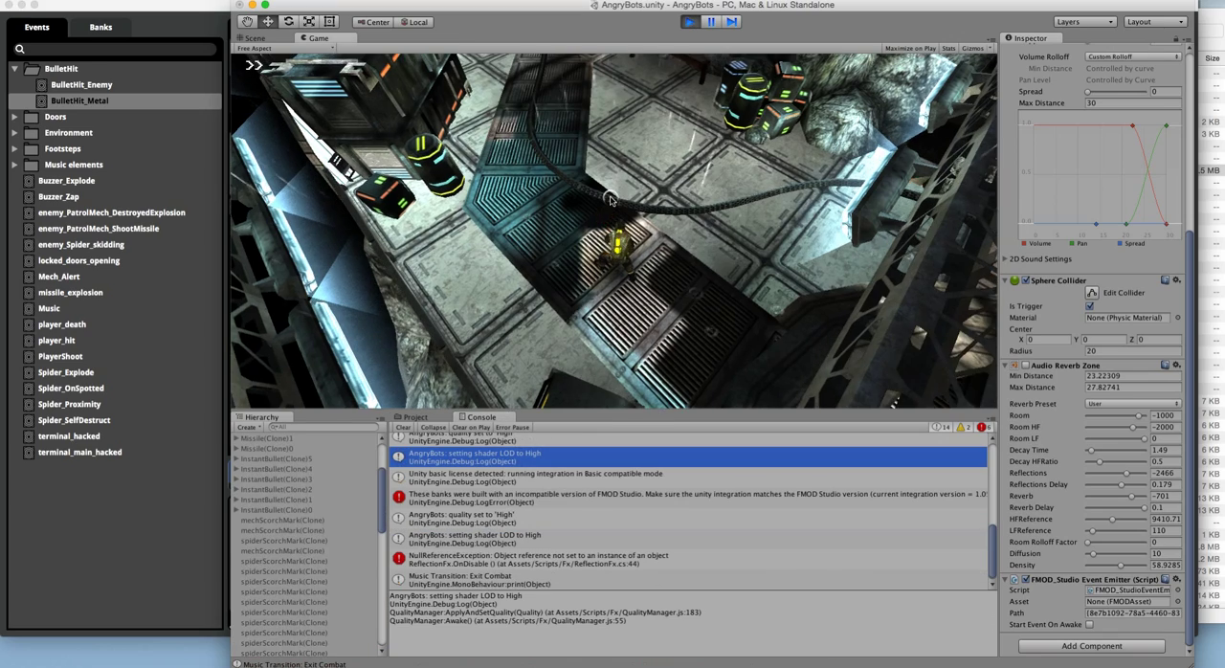
{"action": "key", "text": "w"}
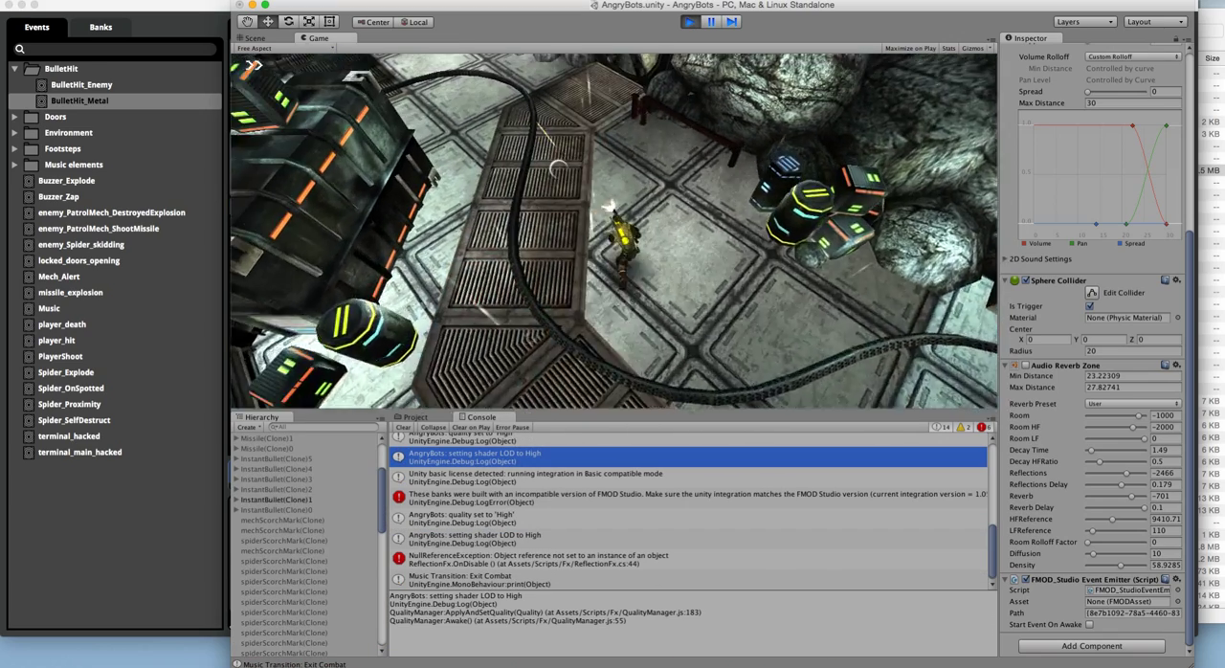
{"action": "mouse_move", "coordinate": [567, 172]}
{"action": "left_mouse_down"}
{"action": "mouse_move", "coordinate": [210, 194]}
{"action": "mouse_move", "coordinate": [163, 268]}
{"action": "mouse_move", "coordinate": [438, 107]}
{"action": "mouse_move", "coordinate": [469, 120]}
{"action": "left_mouse_up"}
{"action": "key", "text": "a"}
{"action": "key", "text": "w"}
{"action": "key", "text": "a"}
{"action": "key", "text": "s"}
{"action": "key", "text": "d"}
{"action": "left_click_drag", "start_coordinate": [661, 91], "coordinate": [829, 94]}
{"action": "key", "text": "w"}
{"action": "key", "text": "d"}
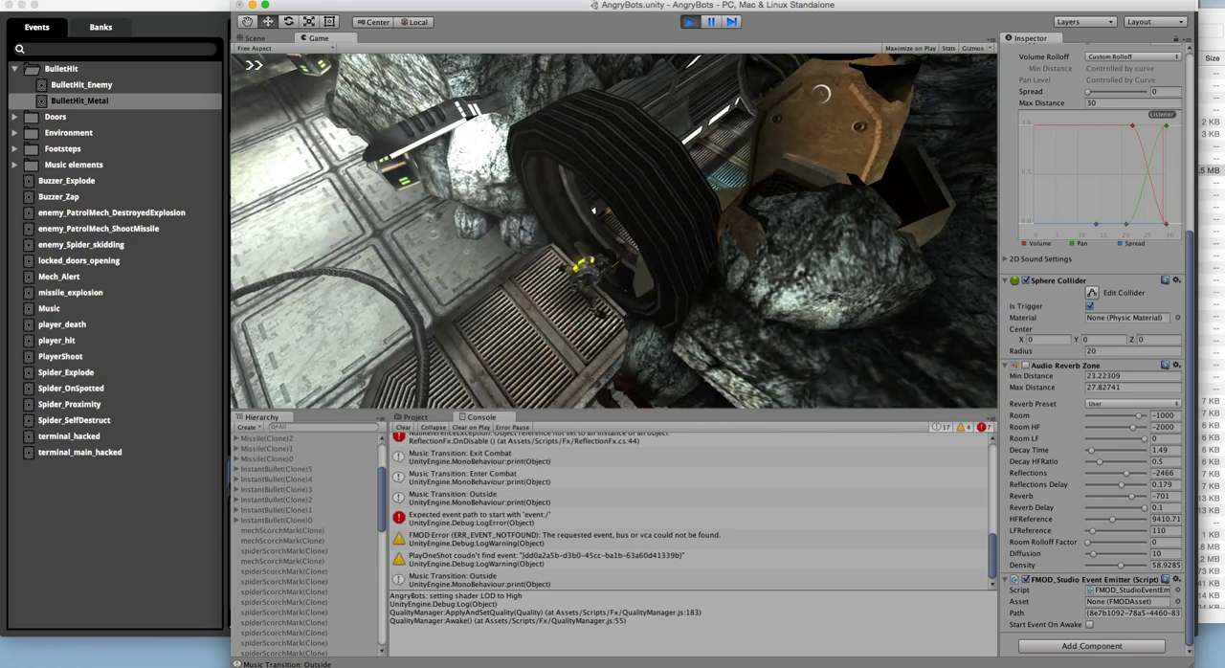
Step: Move the player through the tunnel into the indoor area and shoot at enemies to test the in-game sounds
{"action": "key", "text": "d"}
{"action": "key", "text": "w"}
{"action": "key", "text": "d"}
{"action": "key", "text": "w"}
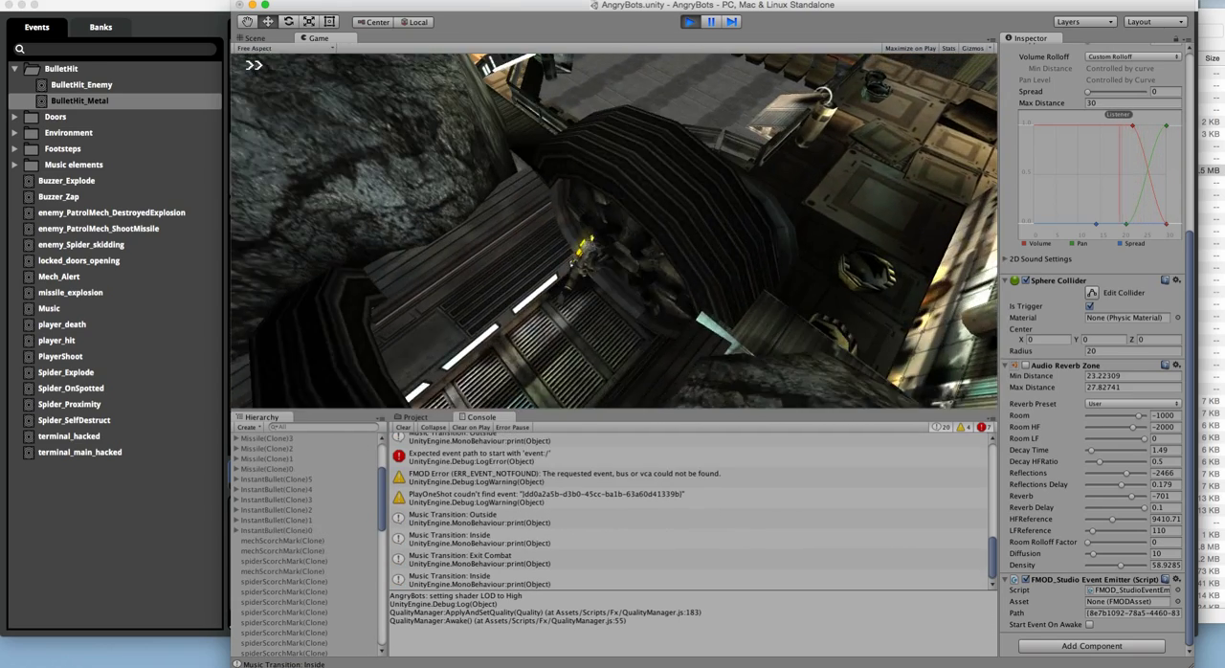
{"action": "key", "text": "d"}
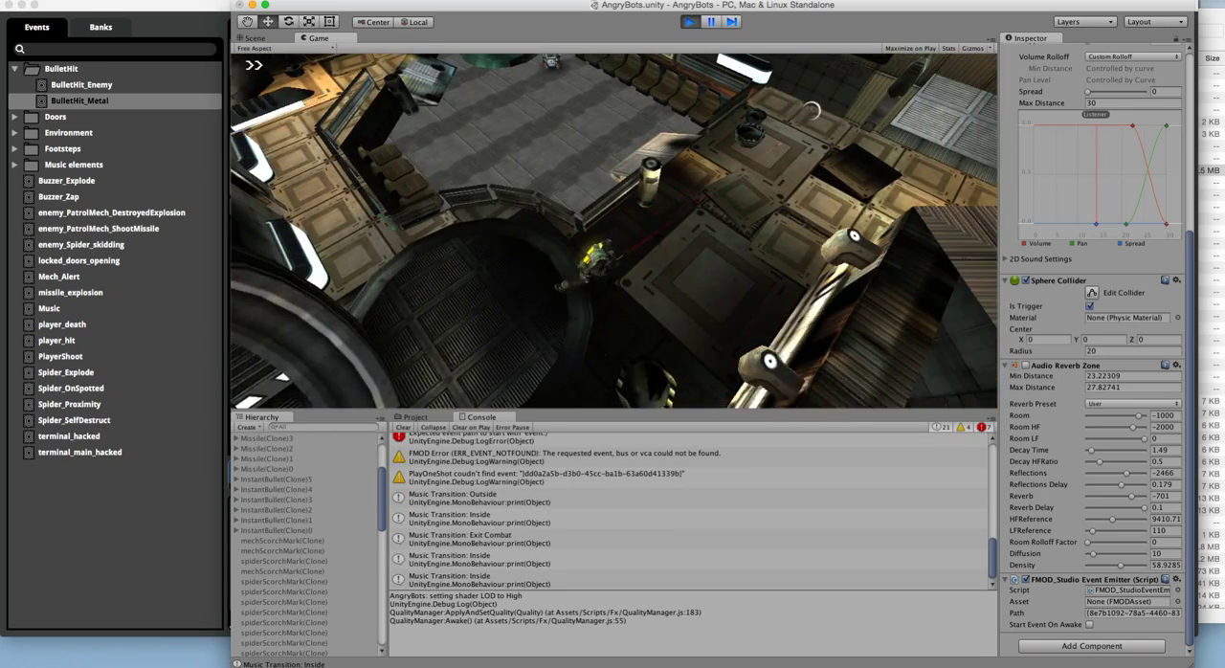
{"action": "left_click", "coordinate": [570, 161]}
{"action": "key", "text": "w"}
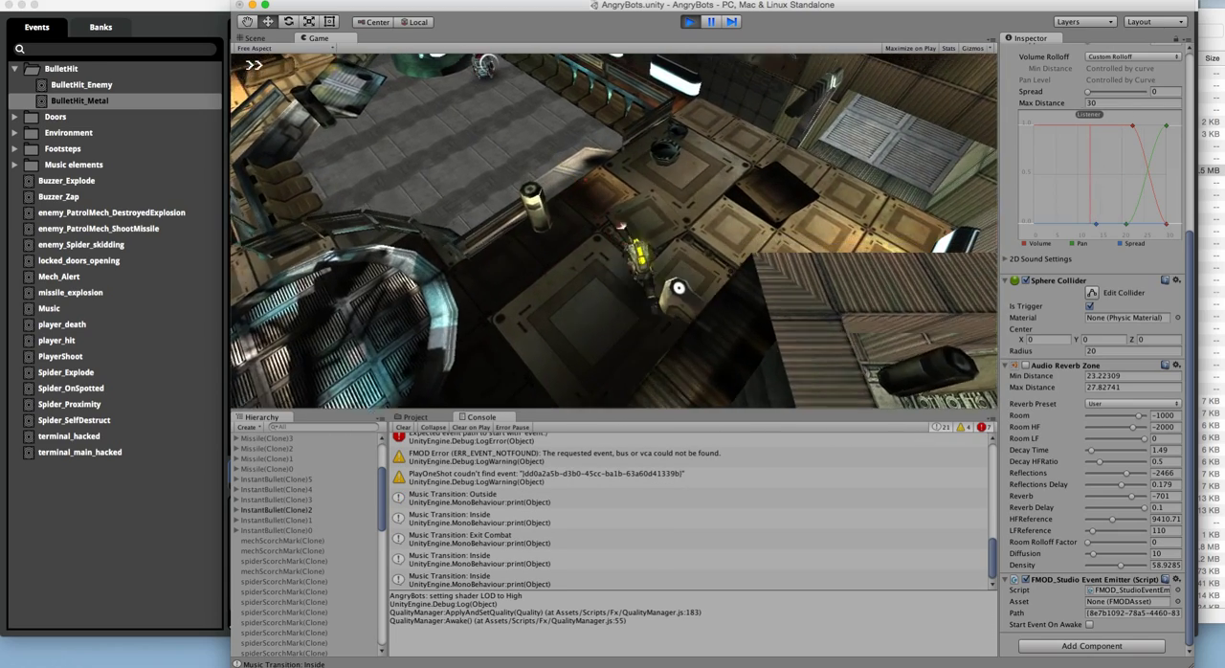
{"action": "key", "text": "a"}
{"action": "left_click", "coordinate": [488, 113]}
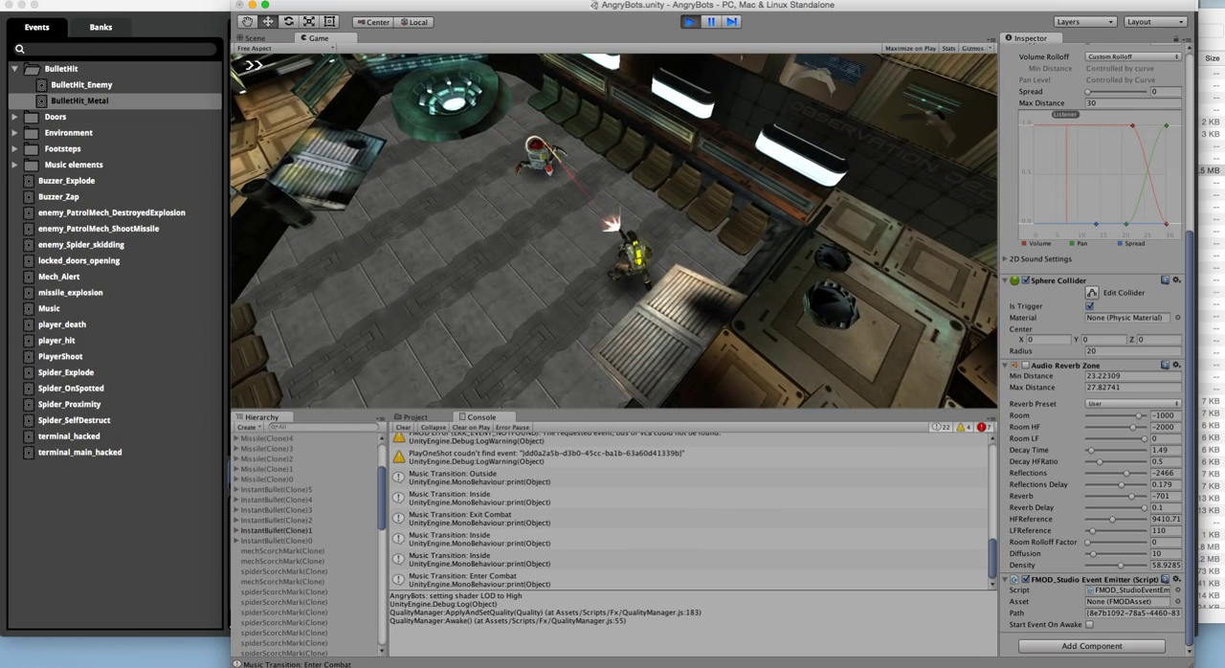
{"action": "key", "text": "a"}
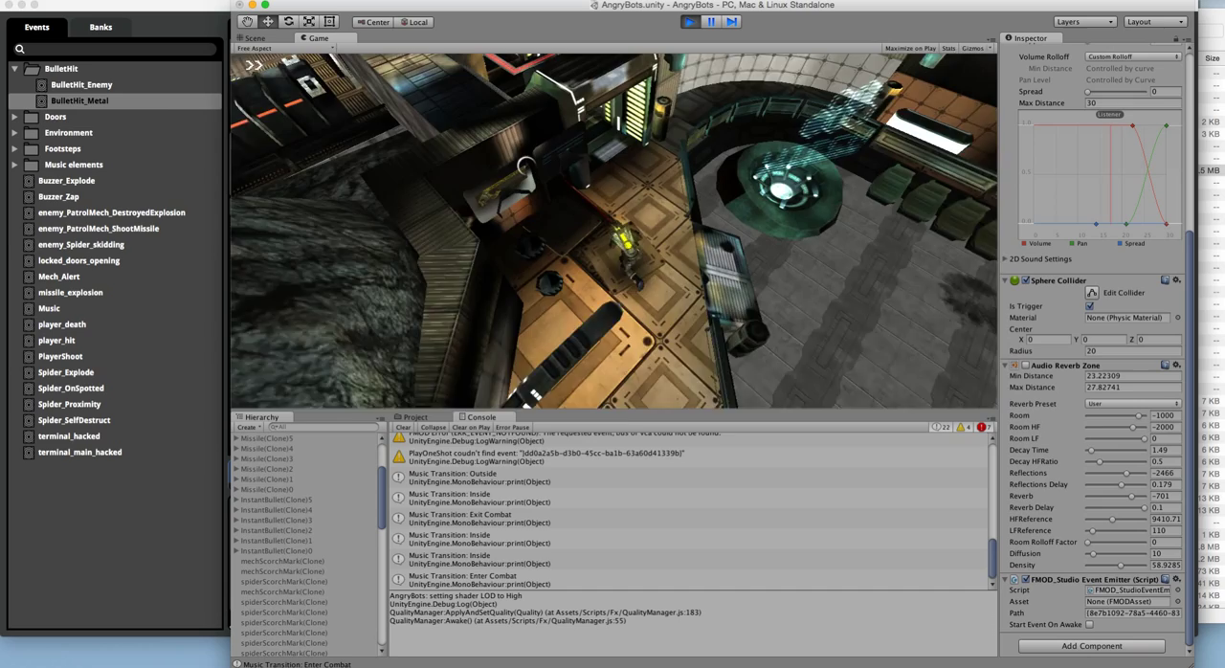
Step: Continue through the corridor into the red-striped room, fight the enemies there, and stop the game
{"action": "key", "text": "w"}
{"action": "key", "text": "a"}
{"action": "key", "text": "w"}
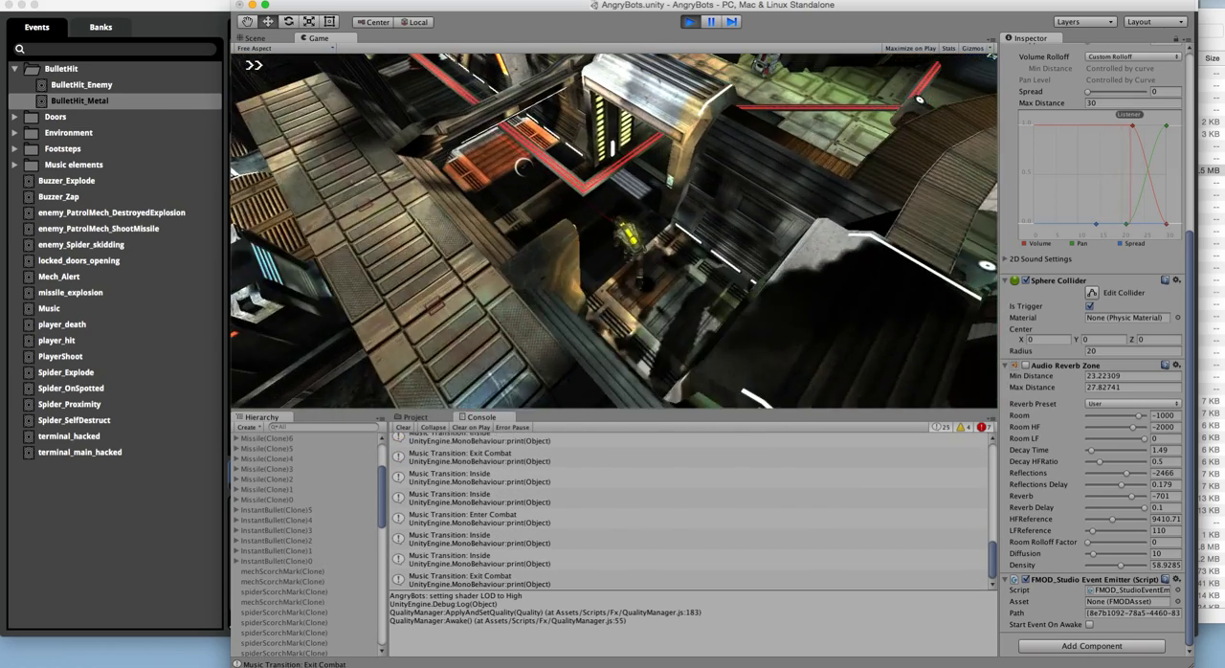
{"action": "key", "text": "d"}
{"action": "key", "text": "d"}
{"action": "left_click", "coordinate": [590, 131]}
{"action": "key", "text": "a"}
{"action": "key", "text": "w"}
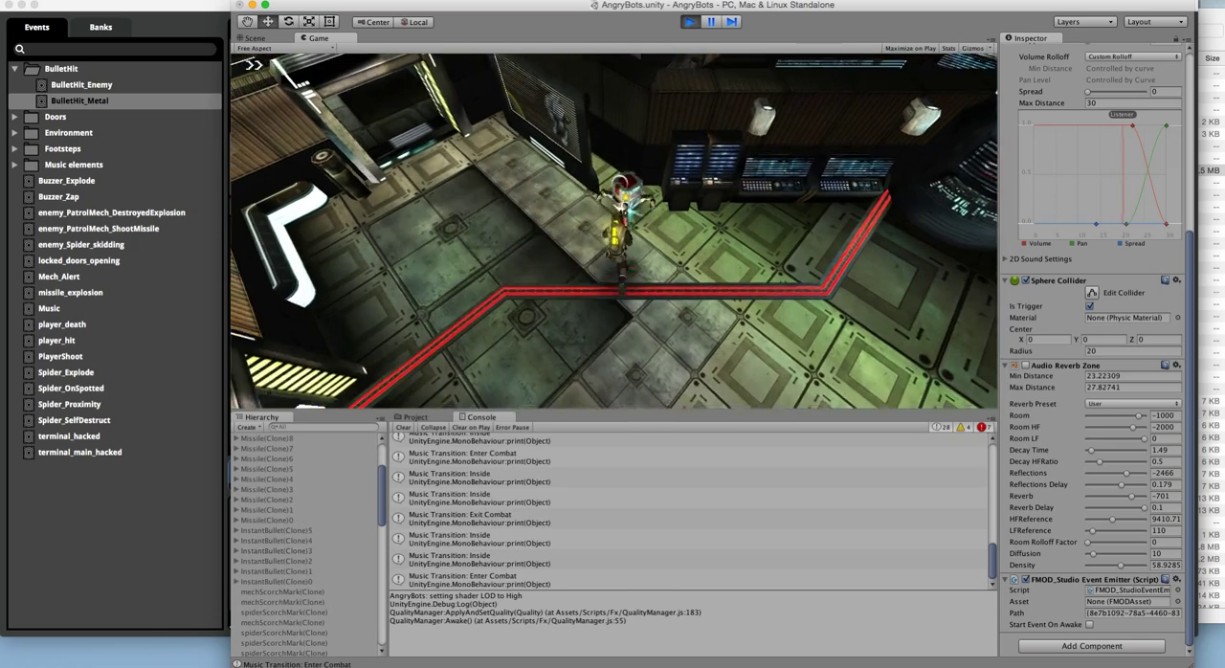
{"action": "key", "text": "s"}
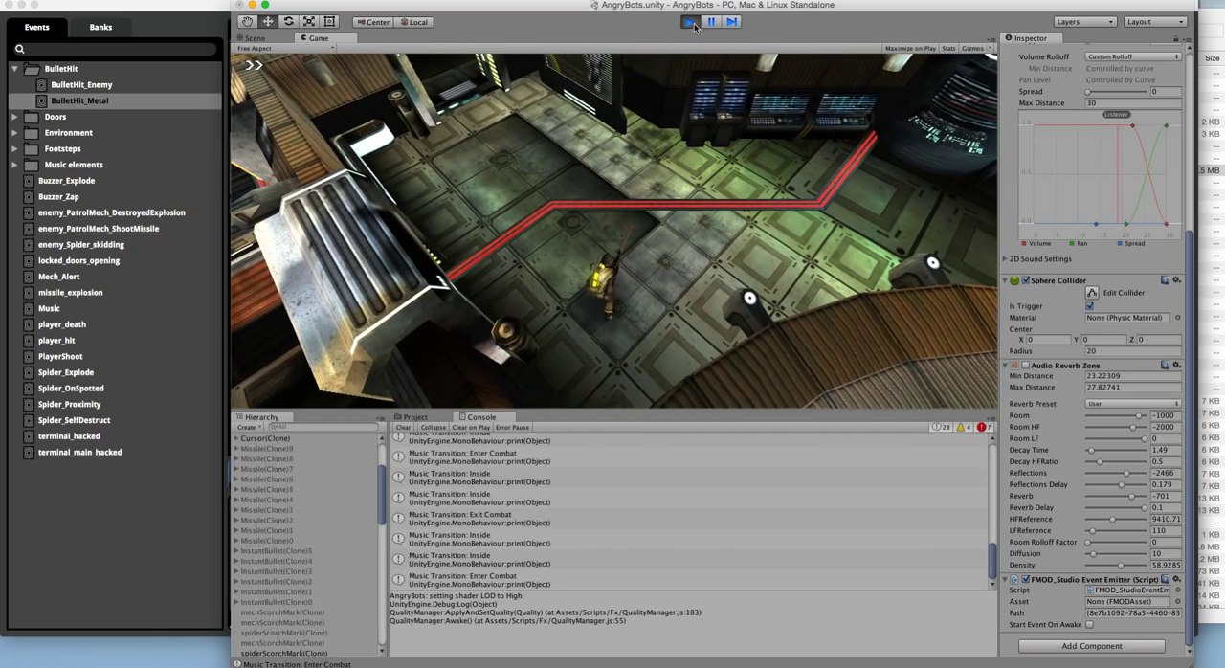
{"action": "left_click", "coordinate": [690, 22]}
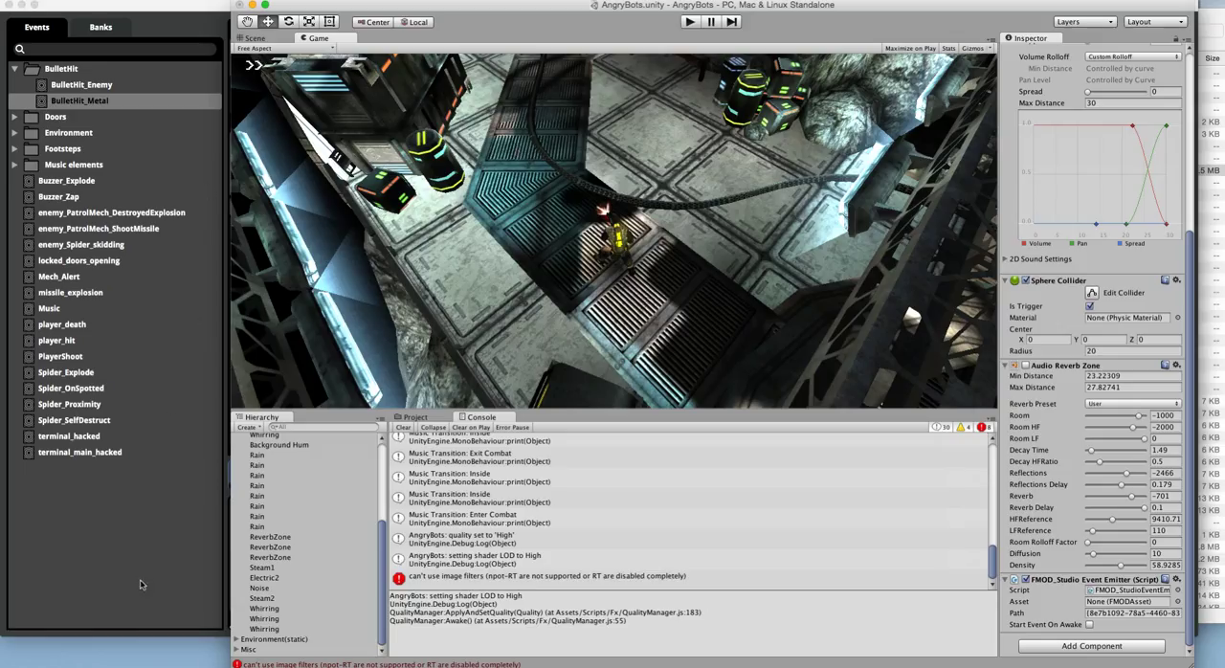
Step: Switch to FMOD Studio and examine the Music elements events, including Music Ambience Echo, Music Crunch, Combat Piece and Music Bass Drums beats
{"action": "left_click", "coordinate": [150, 531]}
{"action": "left_click", "coordinate": [15, 164]}
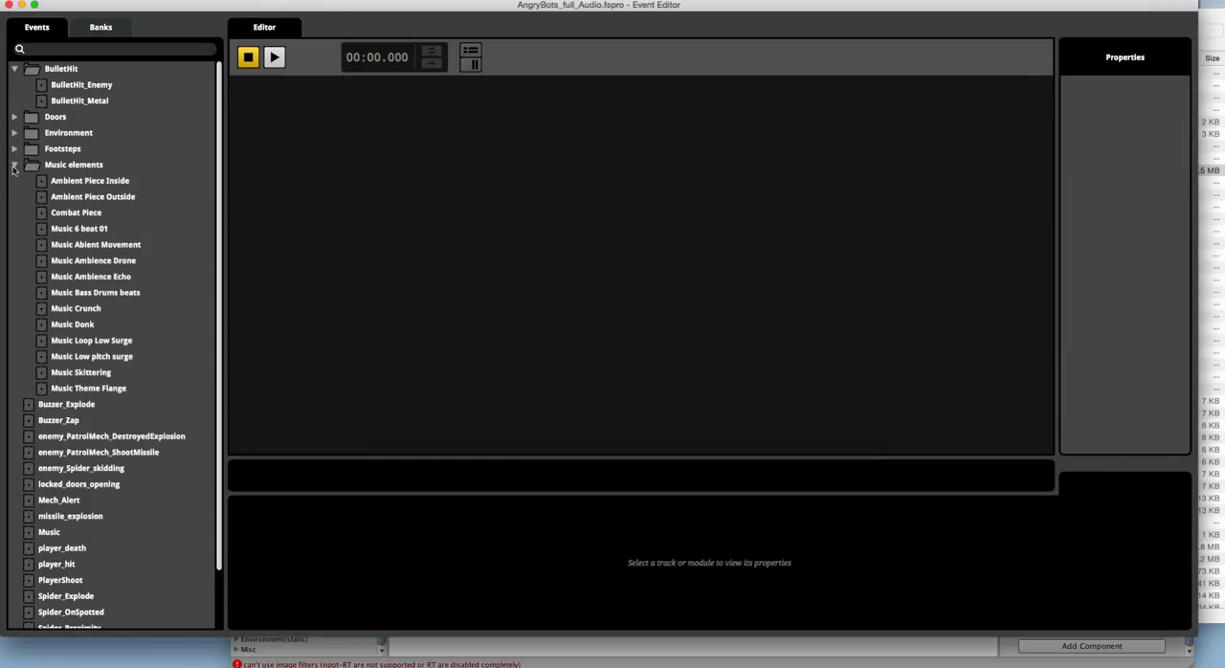
{"action": "left_click", "coordinate": [110, 277]}
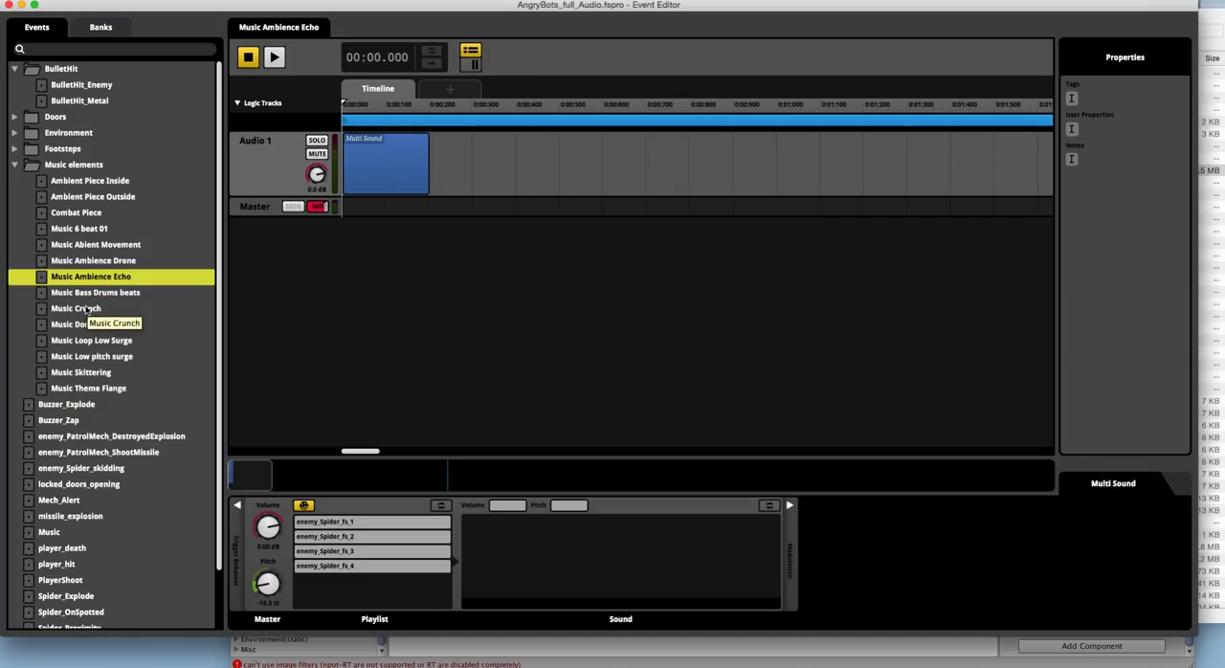
{"action": "left_click", "coordinate": [86, 309]}
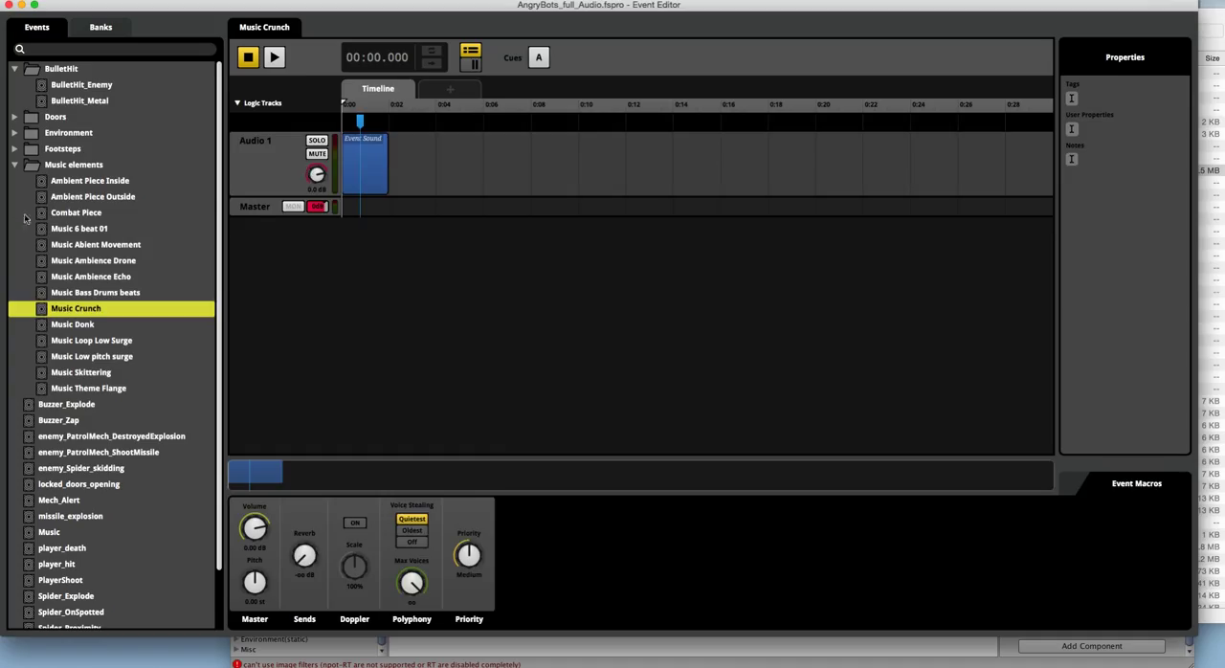
{"action": "double_click", "coordinate": [365, 169]}
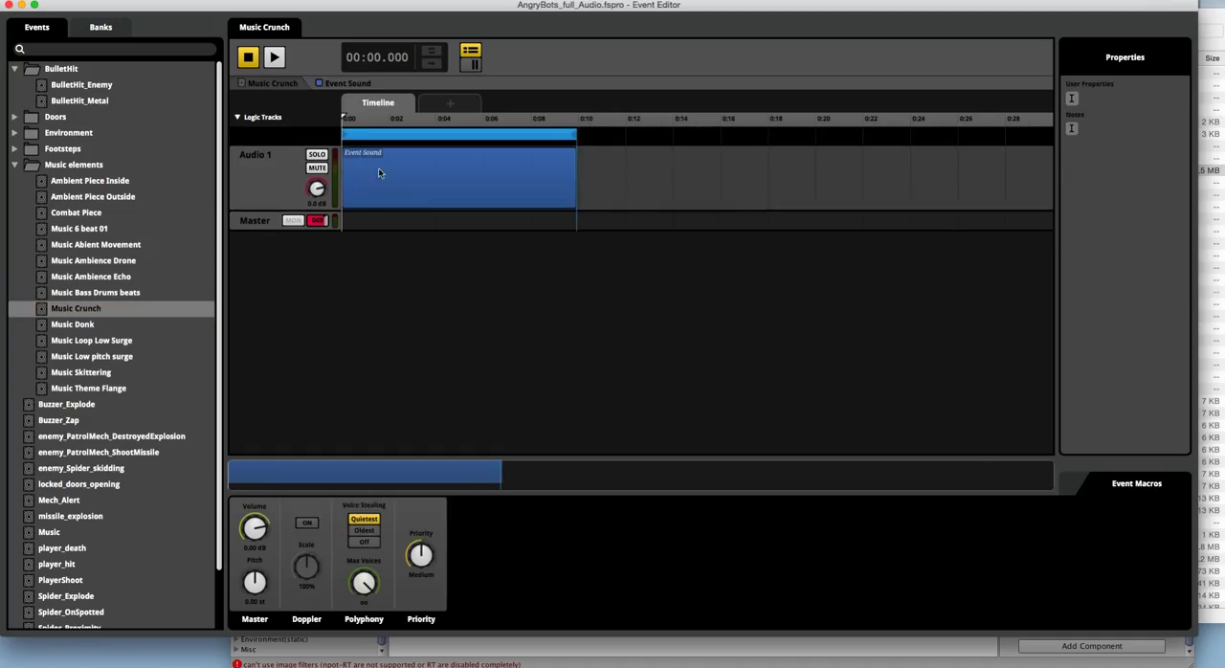
{"action": "left_click", "coordinate": [93, 260]}
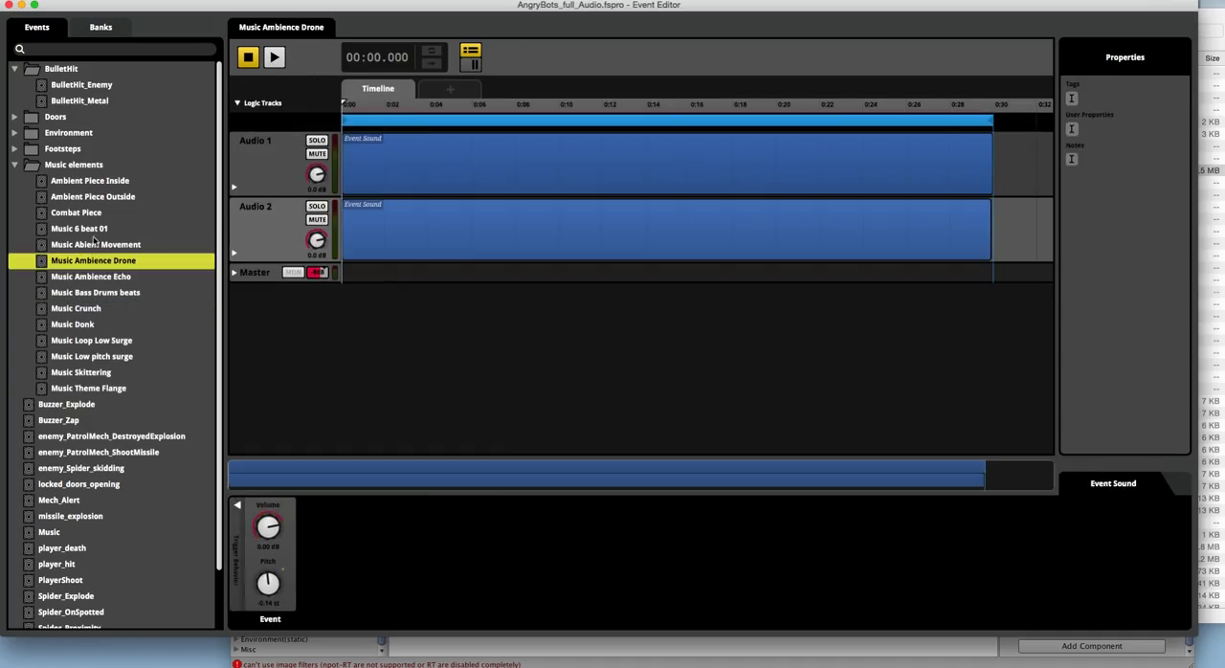
{"action": "left_click", "coordinate": [77, 213]}
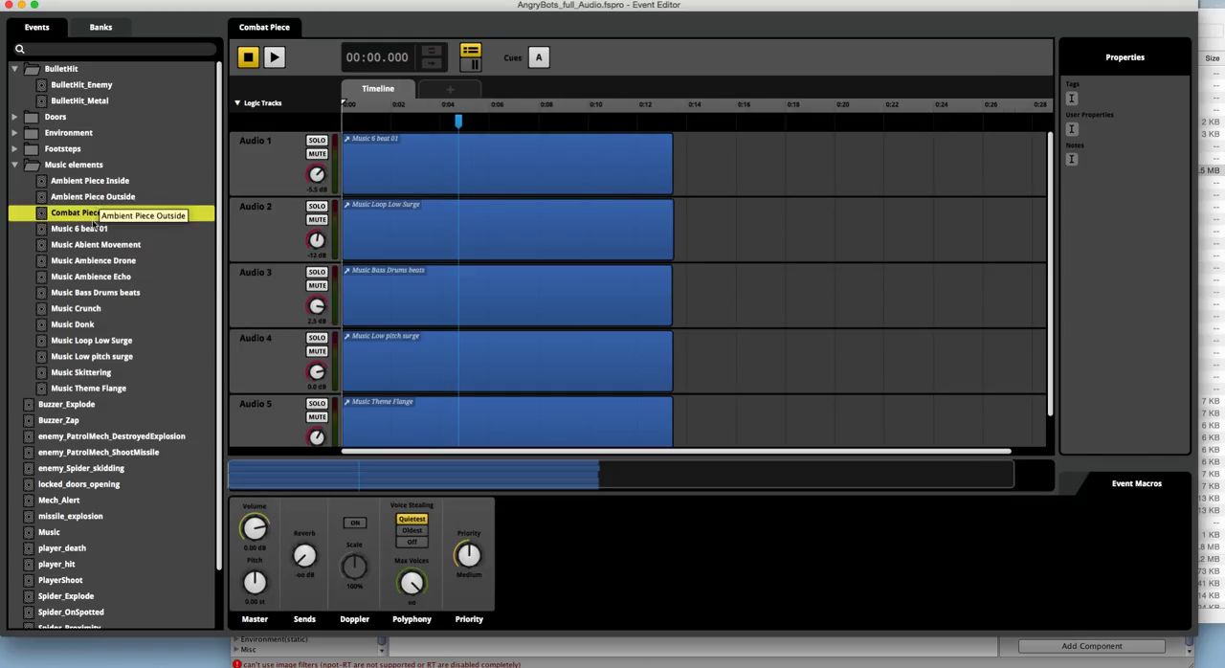
{"action": "left_click", "coordinate": [93, 292]}
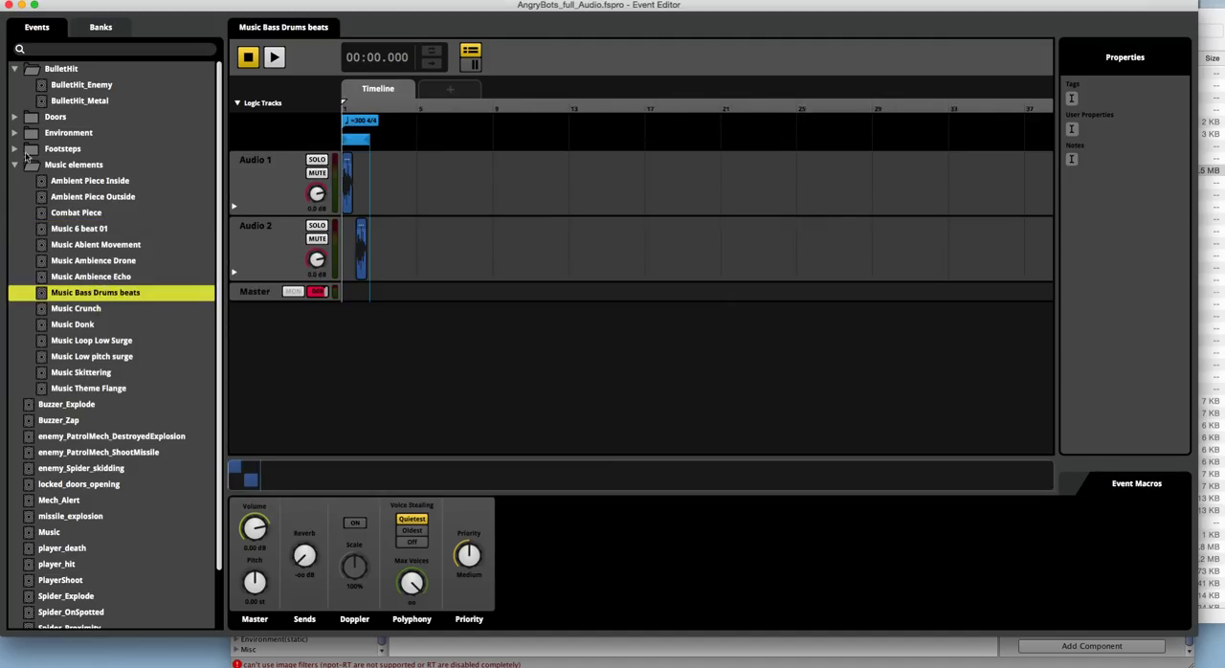
Step: Open the Background Hum event in the Environment folder, enlarge its Master track and select the New Snapshot instrument
{"action": "left_click", "coordinate": [14, 133]}
{"action": "left_click", "coordinate": [82, 149]}
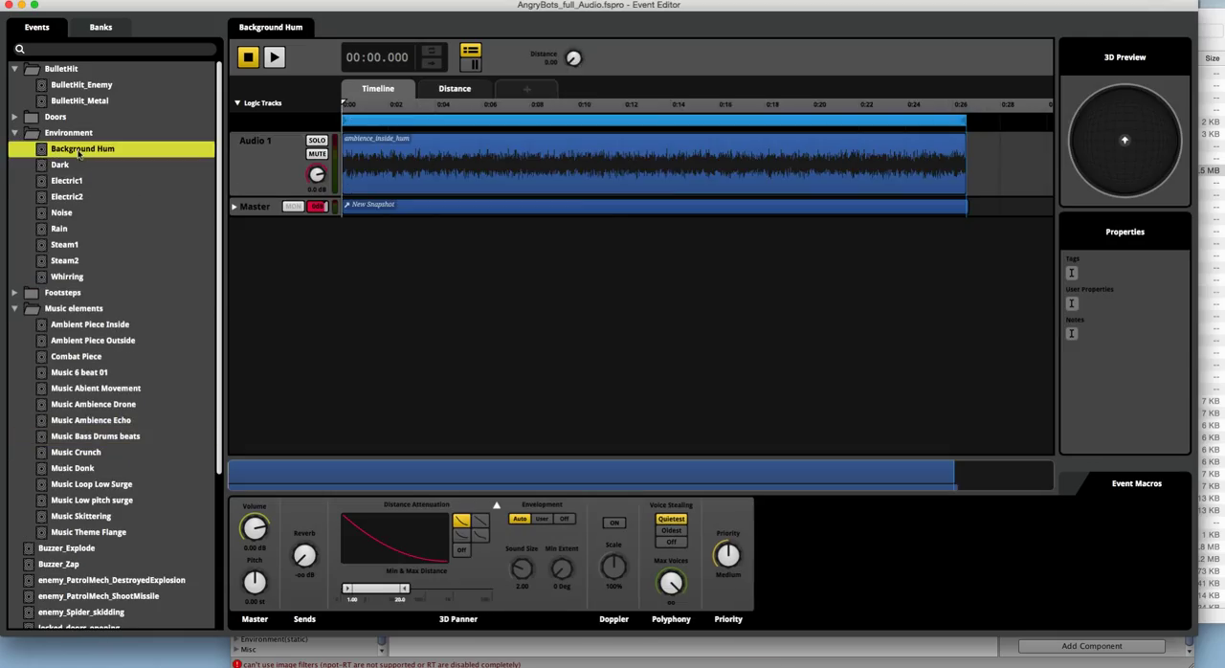
{"action": "left_click", "coordinate": [65, 179]}
{"action": "left_click", "coordinate": [79, 151]}
{"action": "left_click", "coordinate": [275, 219]}
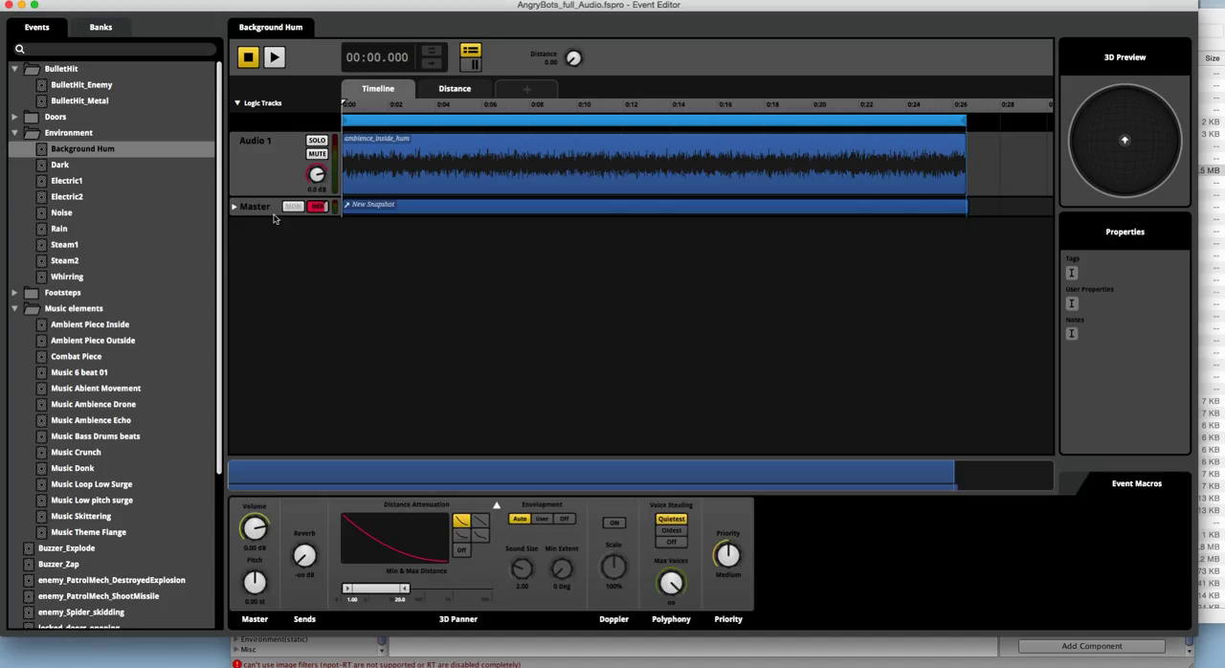
{"action": "left_click_drag", "start_coordinate": [273, 215], "coordinate": [266, 278]}
{"action": "left_click", "coordinate": [417, 244]}
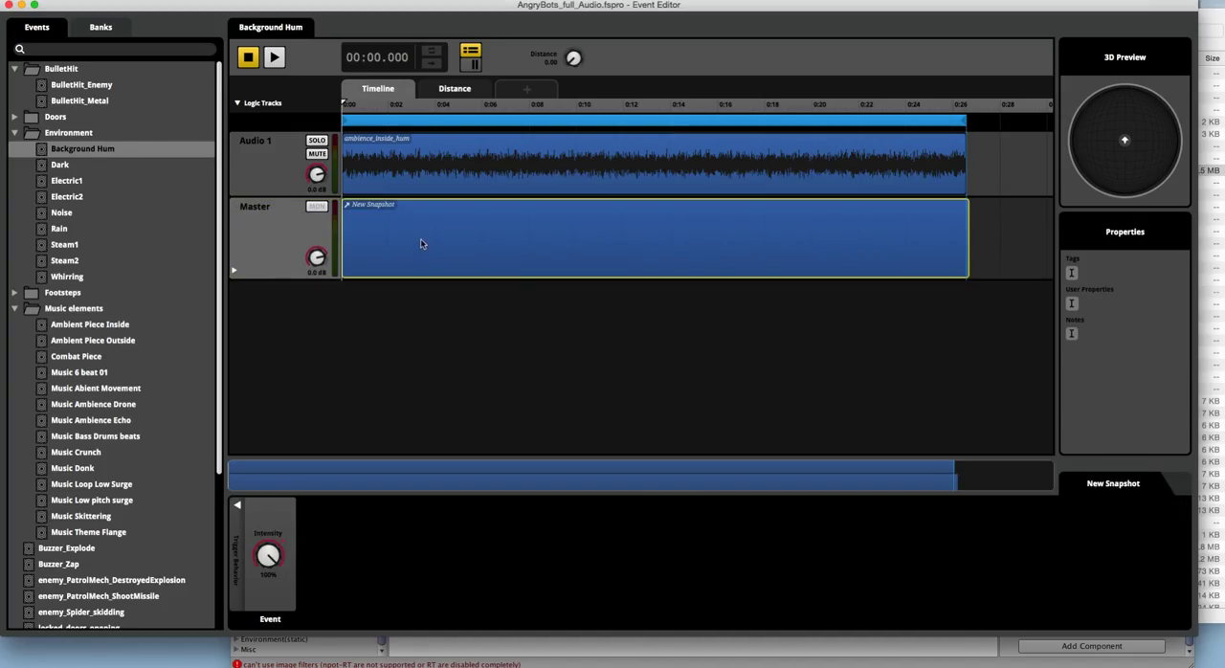
Step: Examine the remaining Environment events one by one, from Dark and Electric1 through Steam2 and Whirring
{"action": "left_click", "coordinate": [67, 168]}
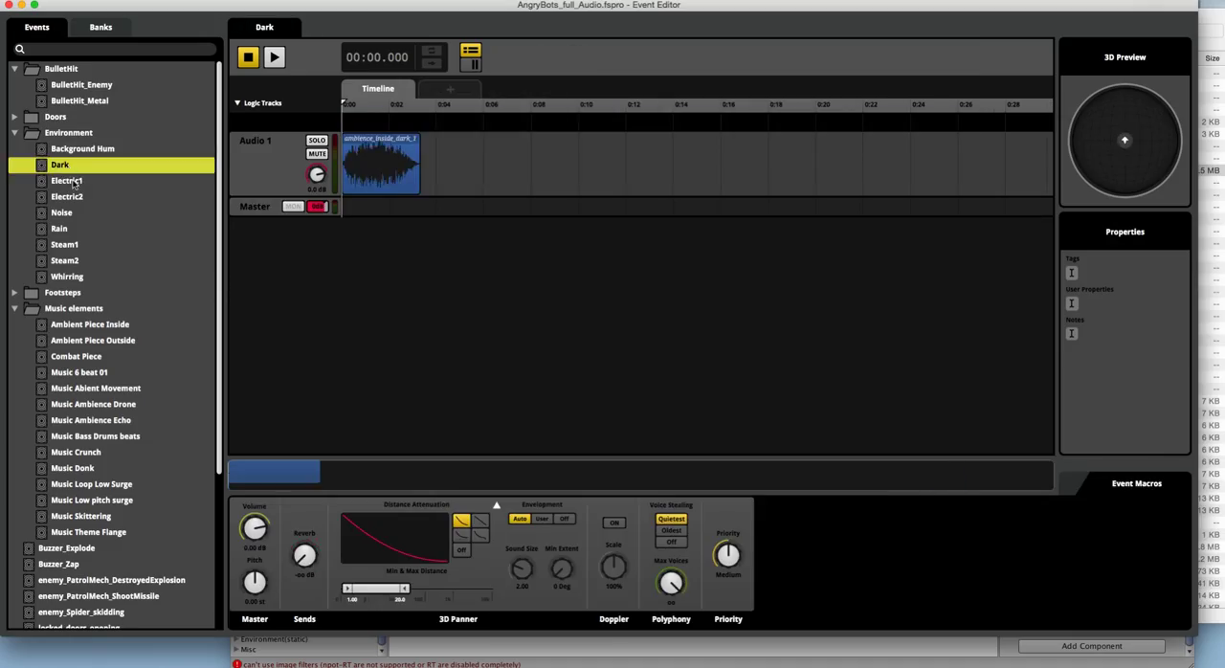
{"action": "left_click", "coordinate": [69, 181]}
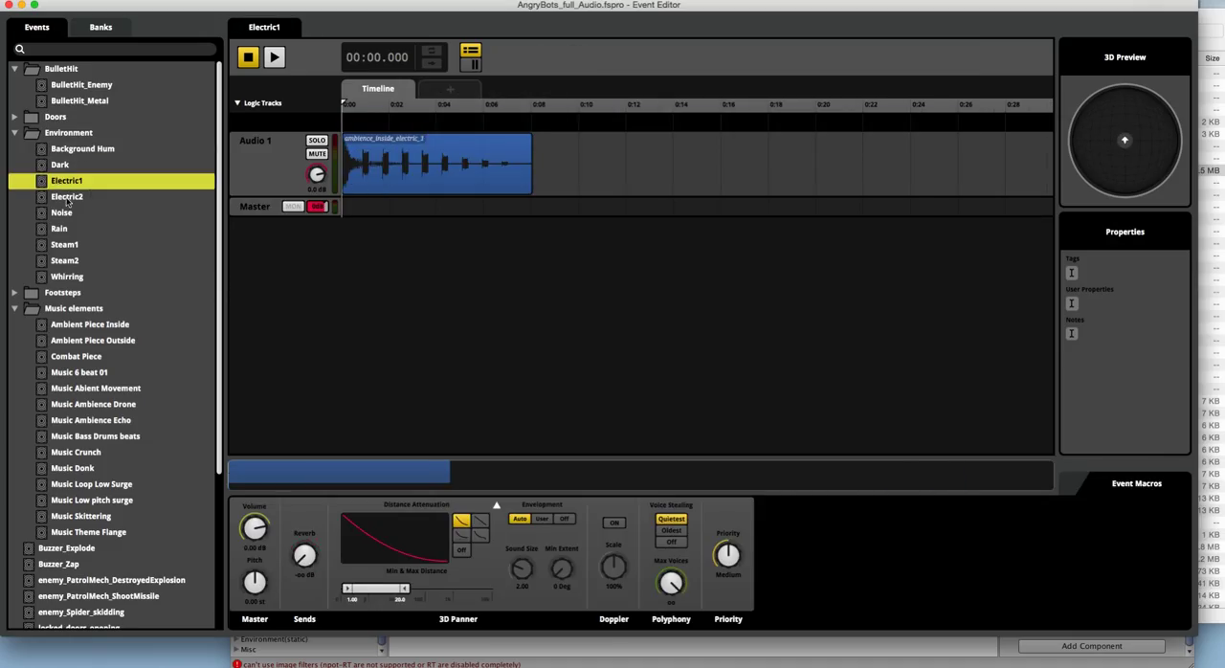
{"action": "left_click", "coordinate": [69, 197]}
{"action": "left_click", "coordinate": [68, 214]}
{"action": "left_click", "coordinate": [67, 230]}
{"action": "left_click", "coordinate": [67, 246]}
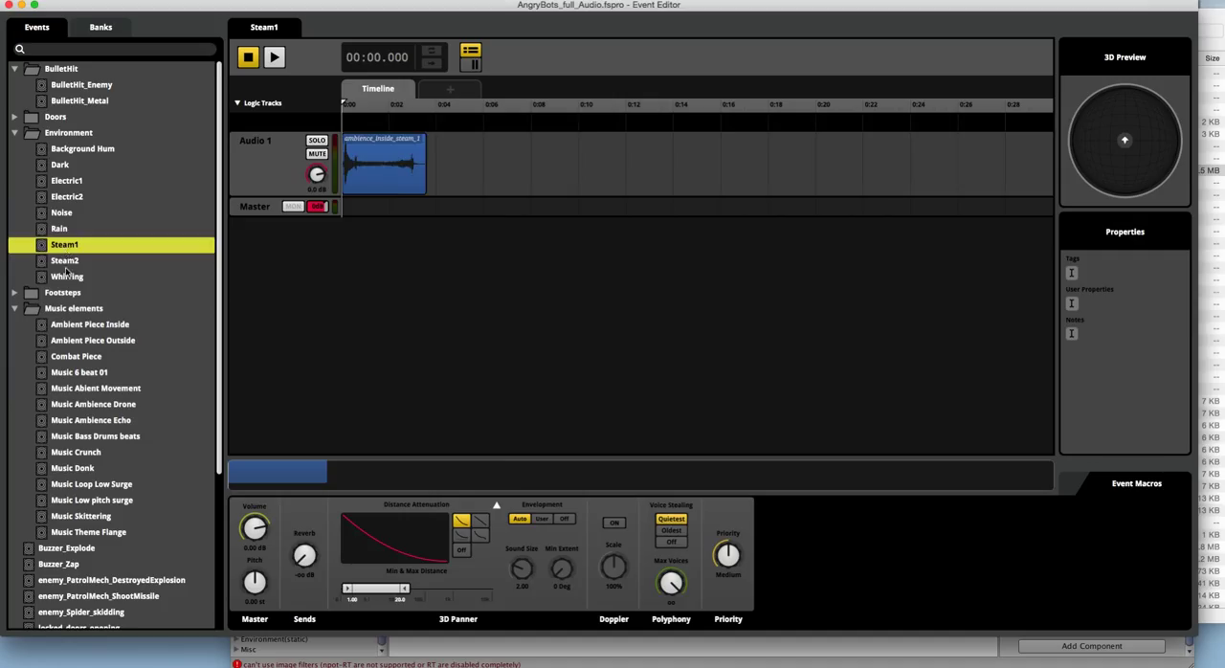
{"action": "left_click", "coordinate": [67, 275]}
{"action": "left_click", "coordinate": [66, 261]}
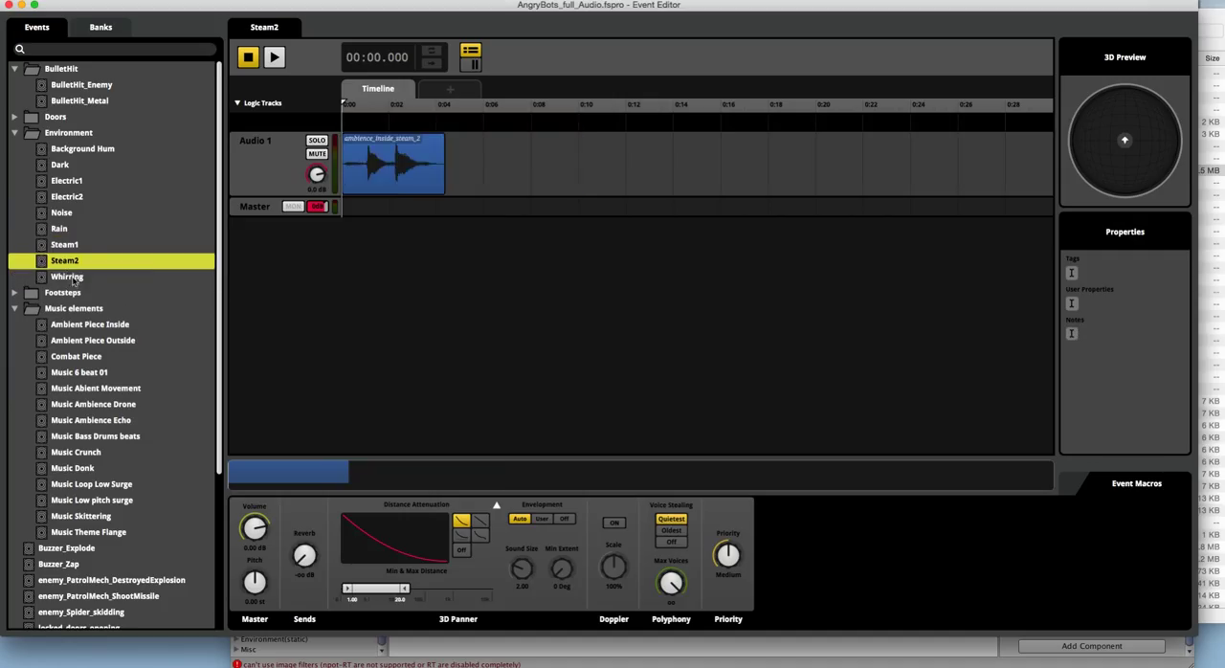
{"action": "left_click", "coordinate": [69, 276]}
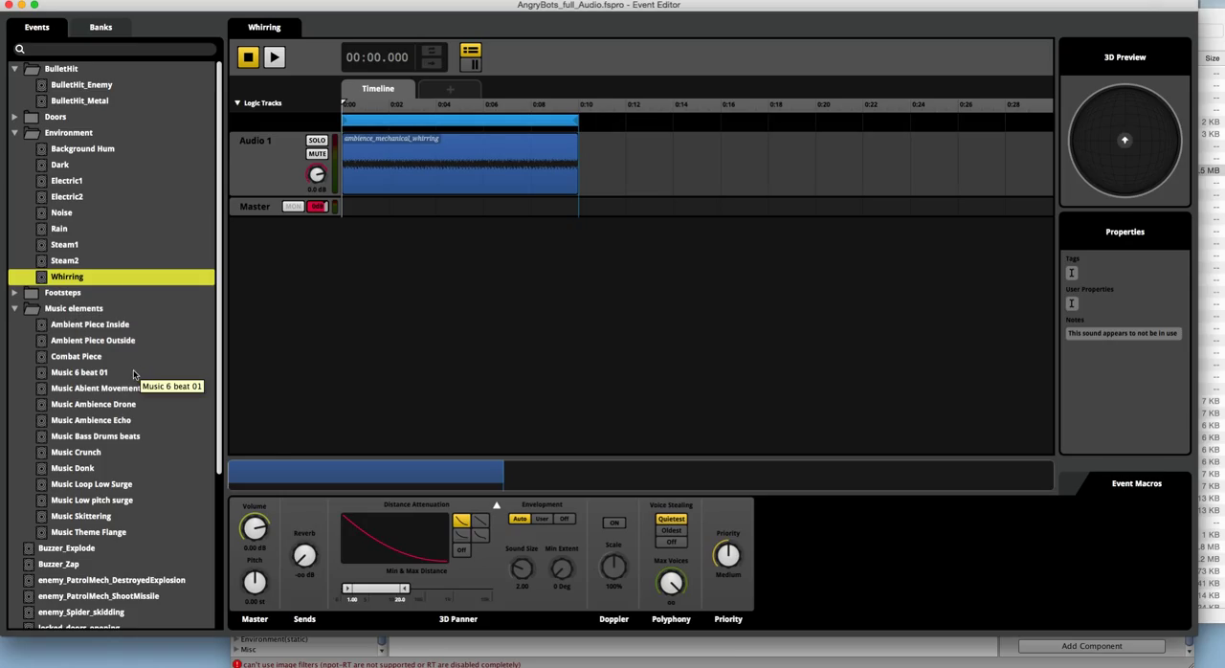
Step: Switch to Unity, show the Scene view and inspect the Rain and ReverbZone objects under Environment(sounds)
{"action": "left_click", "coordinate": [735, 654]}
{"action": "left_click", "coordinate": [258, 496]}
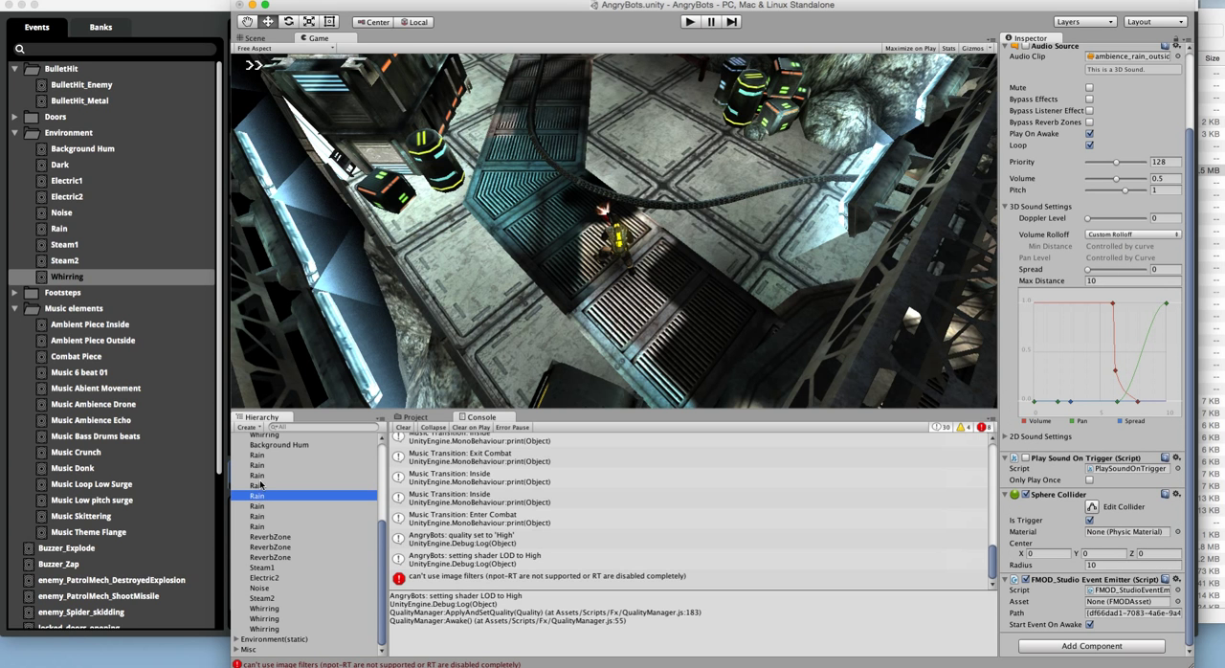
{"action": "left_click", "coordinate": [270, 39]}
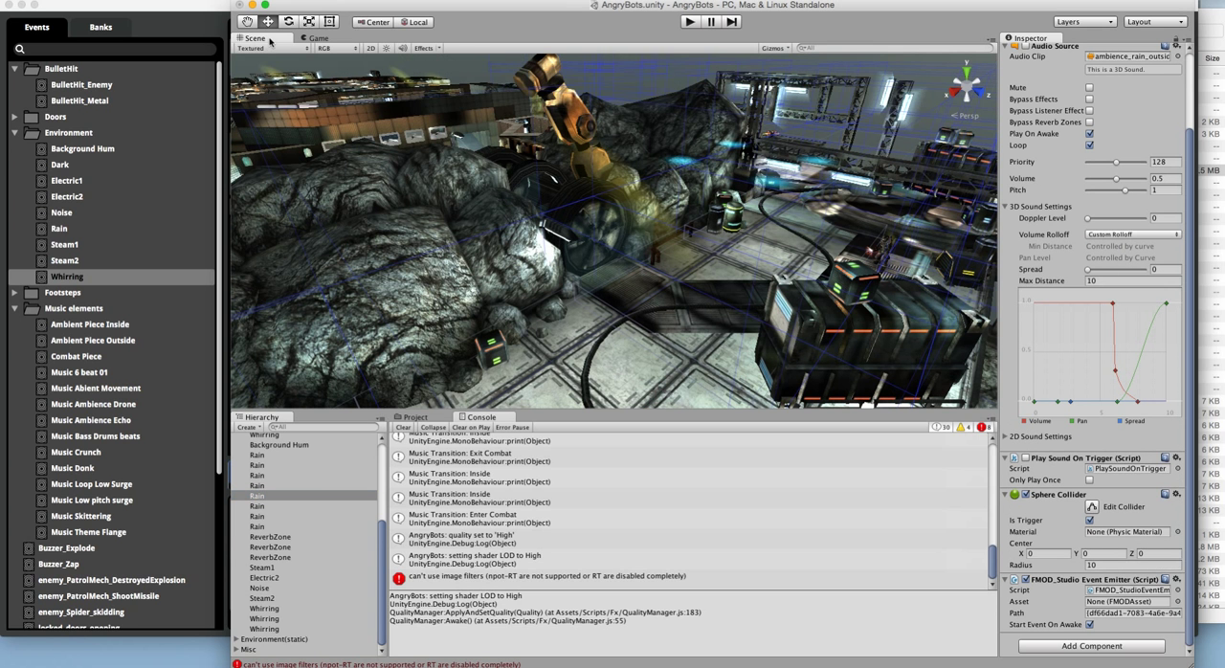
{"action": "left_click", "coordinate": [265, 536]}
{"action": "left_click", "coordinate": [257, 559]}
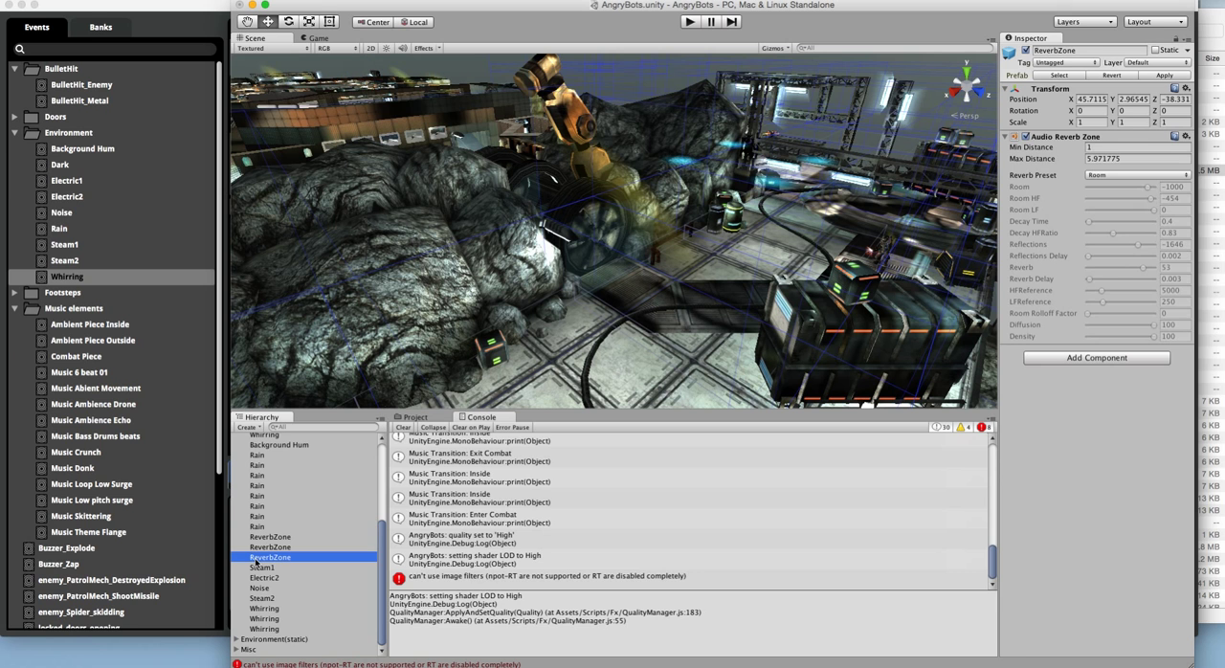
{"action": "left_click", "coordinate": [266, 505]}
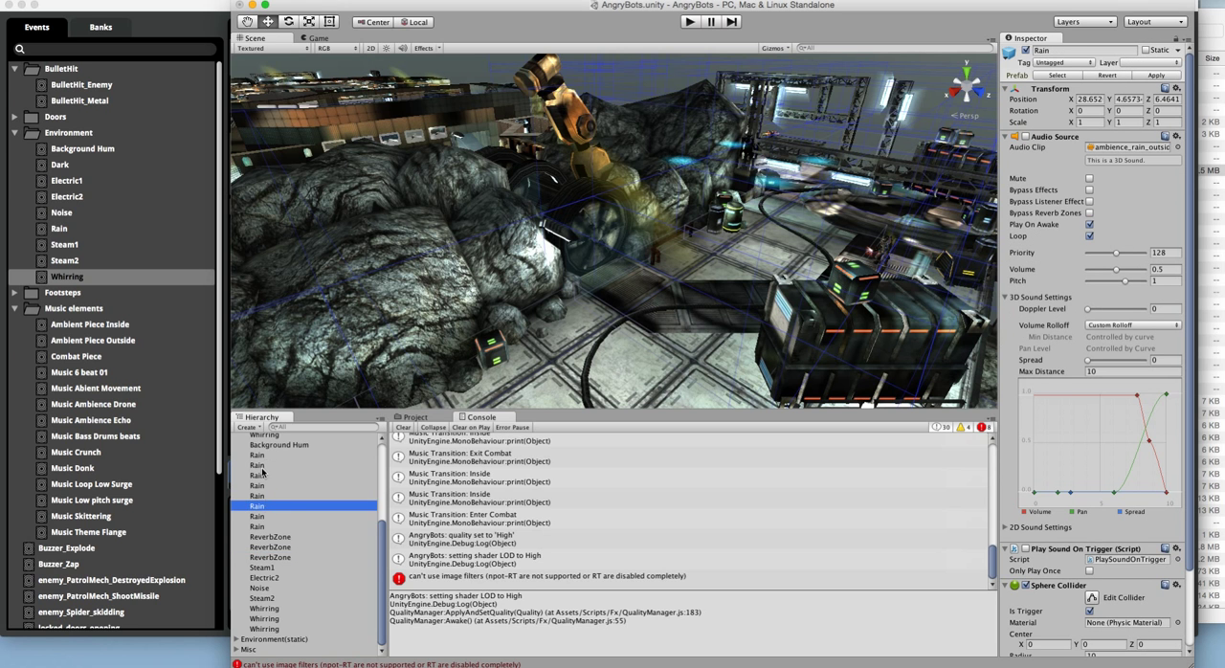
{"action": "left_click", "coordinate": [260, 467]}
Step: Inspect the audio components of the Steam1, Electric2 and Background Hum sound objects
{"action": "left_click", "coordinate": [267, 568]}
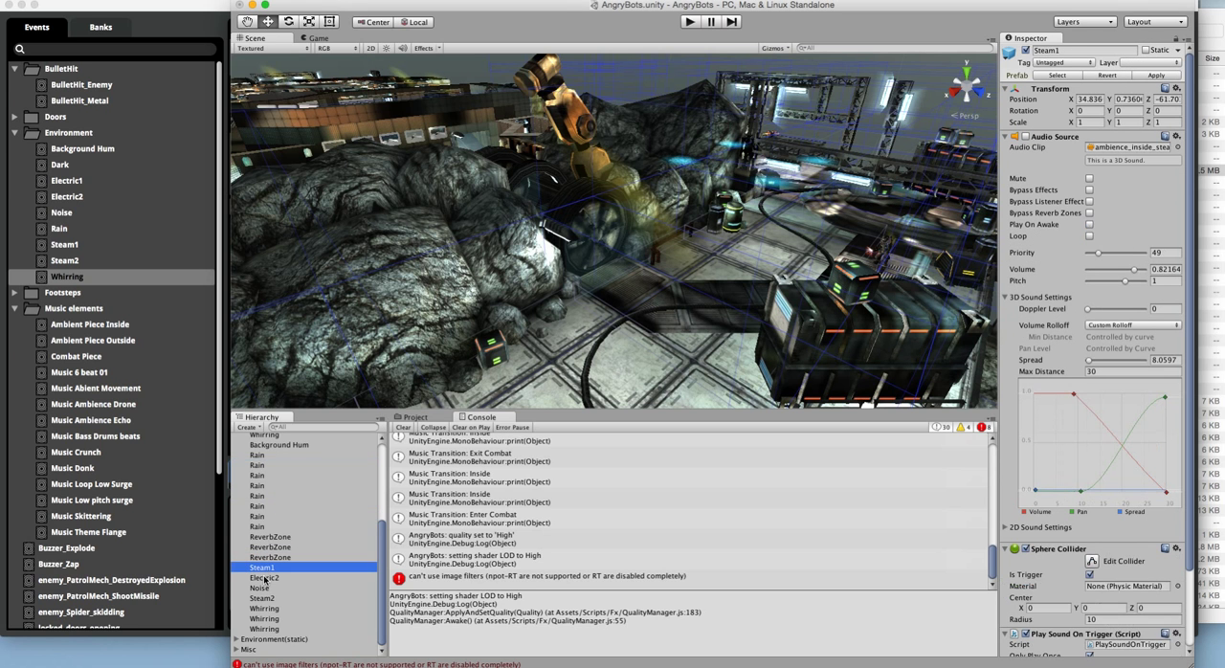
{"action": "left_click", "coordinate": [265, 578]}
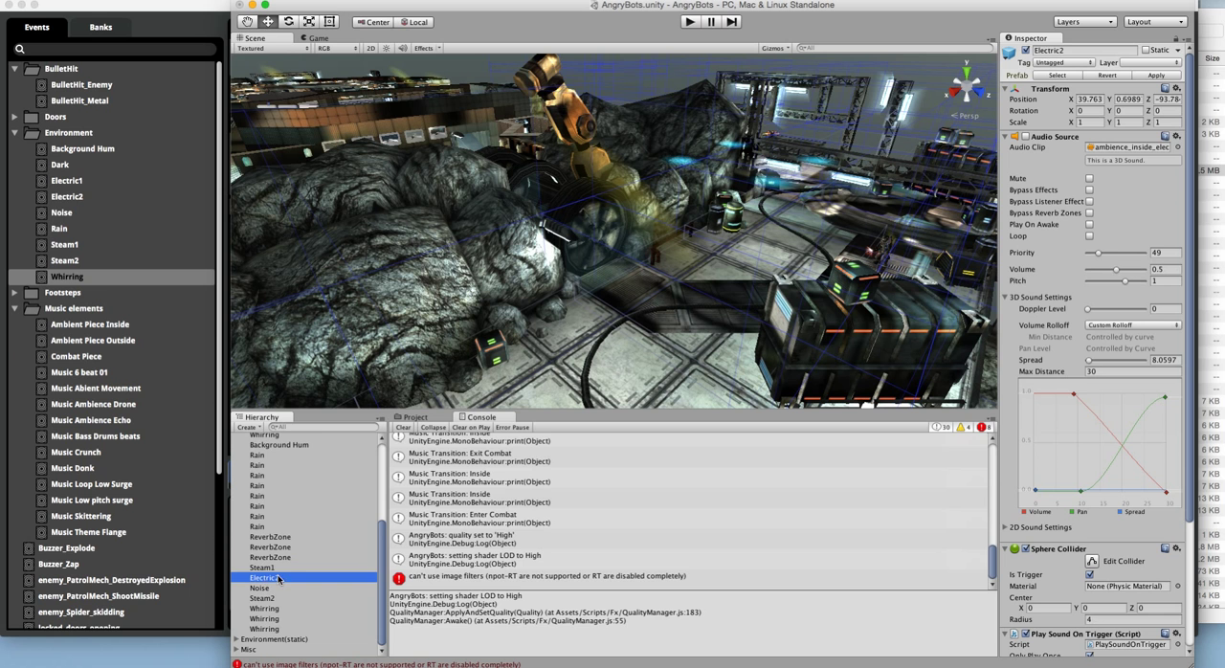
{"action": "scroll", "coordinate": [286, 559], "scroll_direction": "up", "scroll_amount": 5}
{"action": "left_click", "coordinate": [271, 533]}
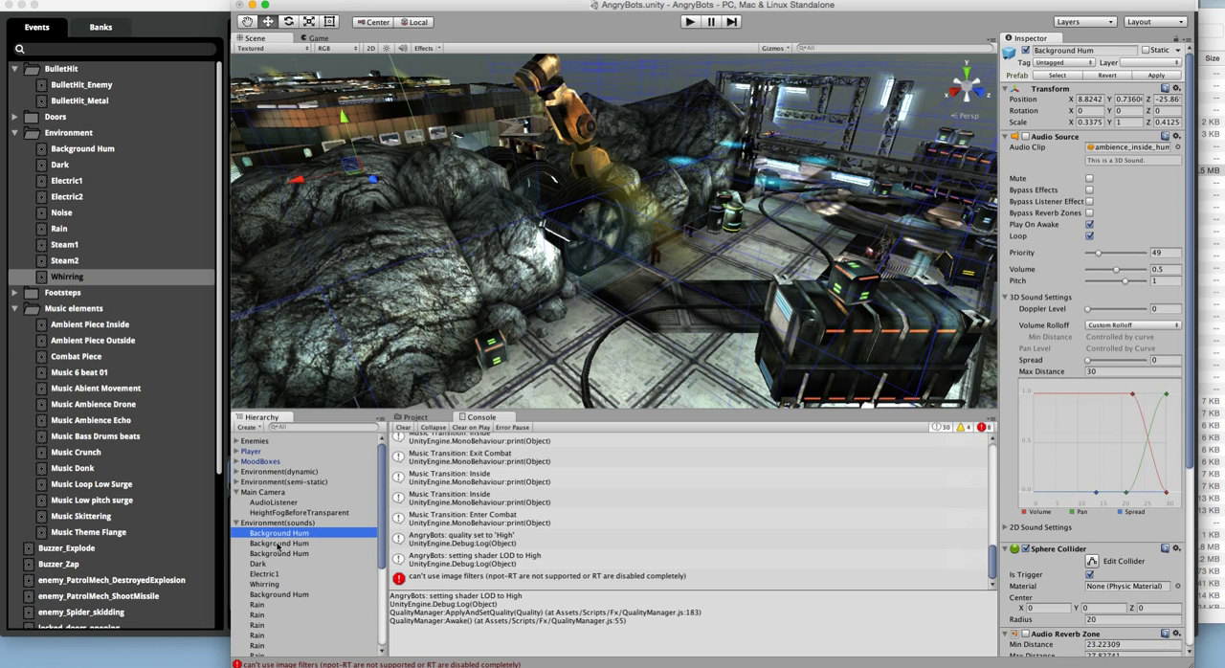
{"action": "left_click", "coordinate": [278, 544]}
{"action": "left_click", "coordinate": [276, 532]}
Step: Survey the level in Unity's Scene view, from the rocks near the robotic arm out to the whole map
{"action": "left_click", "coordinate": [438, 264]}
{"action": "scroll", "coordinate": [433, 257], "scroll_direction": "down", "scroll_amount": 5}
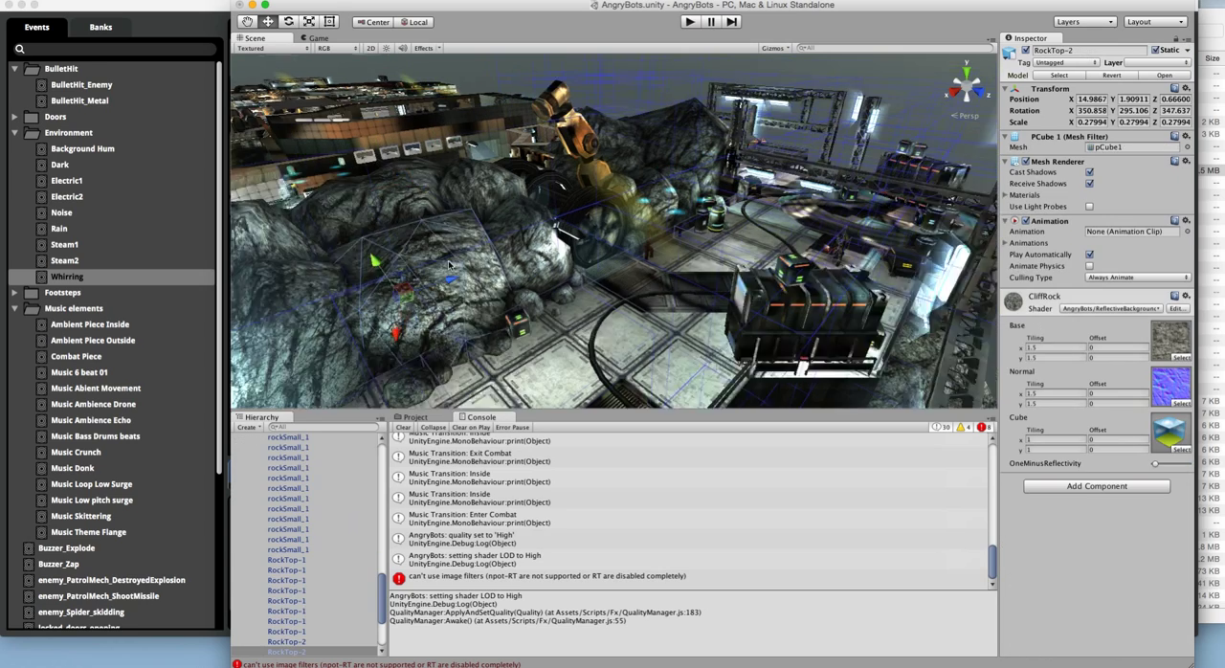
{"action": "left_click", "coordinate": [579, 229]}
{"action": "left_click_drag", "start_coordinate": [511, 214], "coordinate": [244, 220]}
{"action": "left_click_drag", "start_coordinate": [571, 146], "coordinate": [591, 168]}
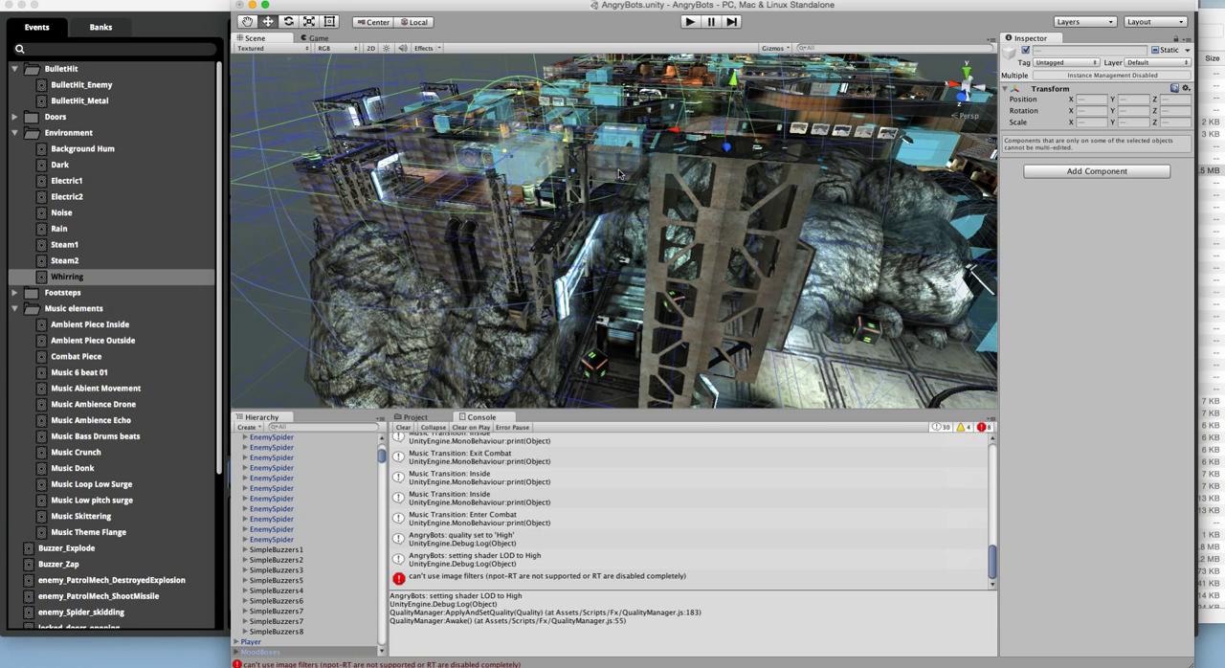
{"action": "scroll", "coordinate": [593, 175], "scroll_direction": "down", "scroll_amount": 5}
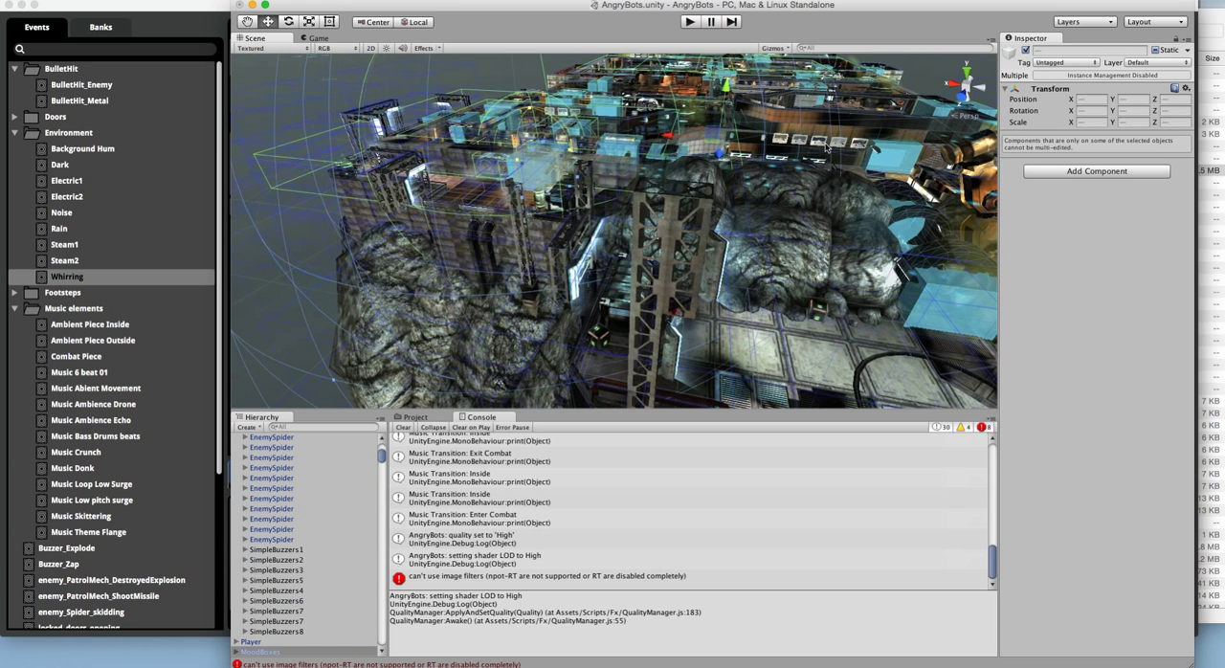
{"action": "scroll", "coordinate": [744, 126], "scroll_direction": "down", "scroll_amount": 4}
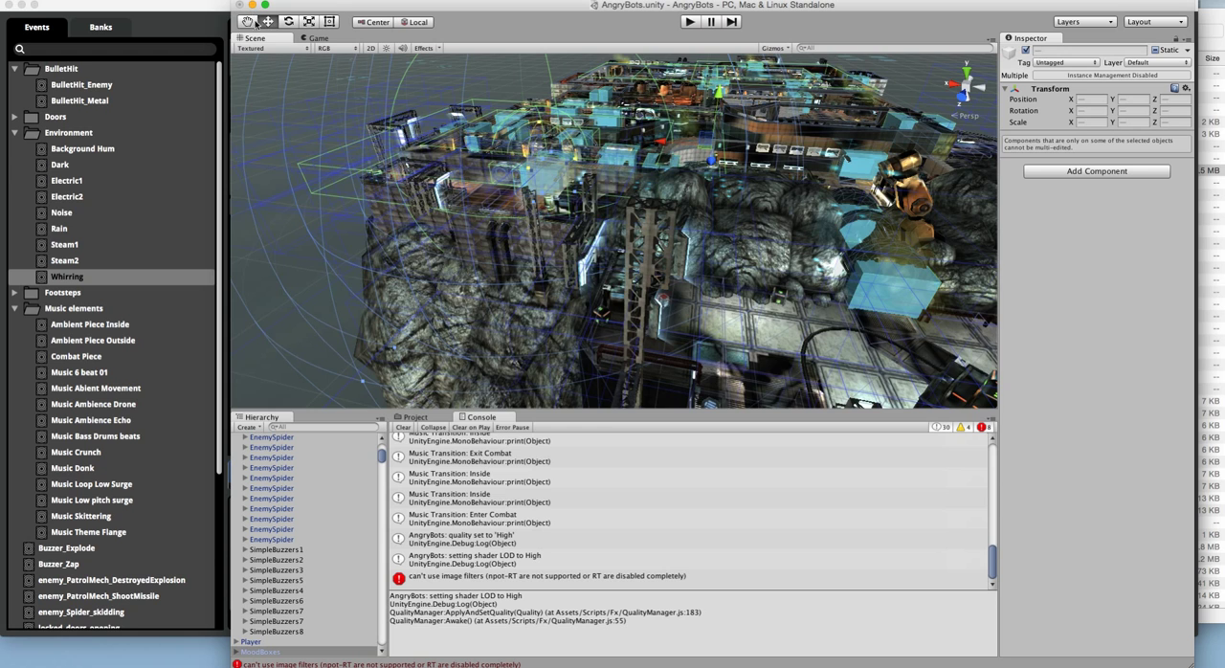
{"action": "key", "text": "q"}
{"action": "left_click_drag", "start_coordinate": [725, 239], "coordinate": [722, 296]}
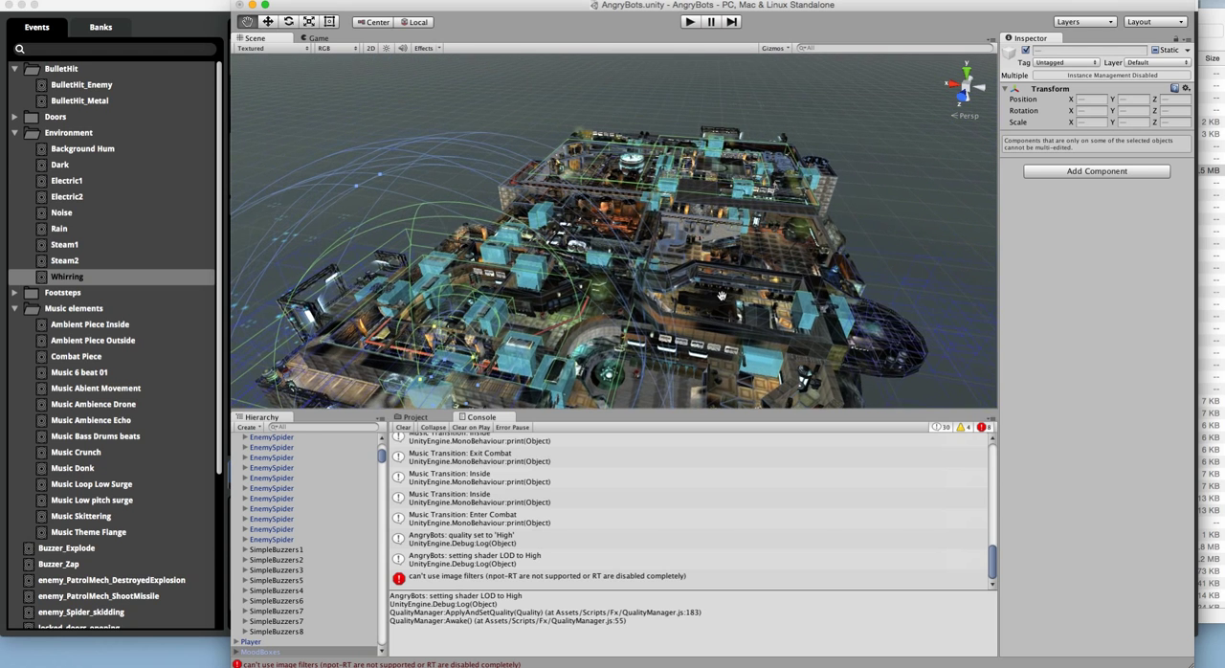
Step: Select a floor surface in the level, then find the Screens group in the object list, expand it and inspect LargeDisplay_4
{"action": "left_click", "coordinate": [269, 22]}
{"action": "left_click", "coordinate": [737, 304]}
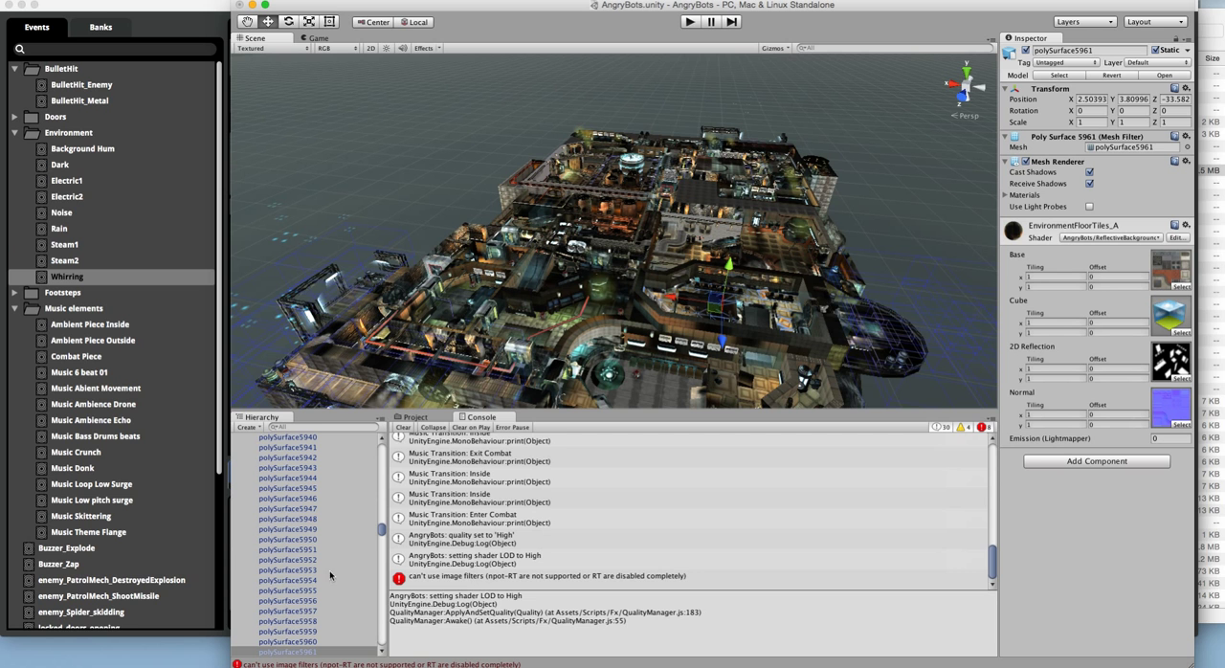
{"action": "scroll", "coordinate": [309, 620], "scroll_direction": "down", "scroll_amount": 5}
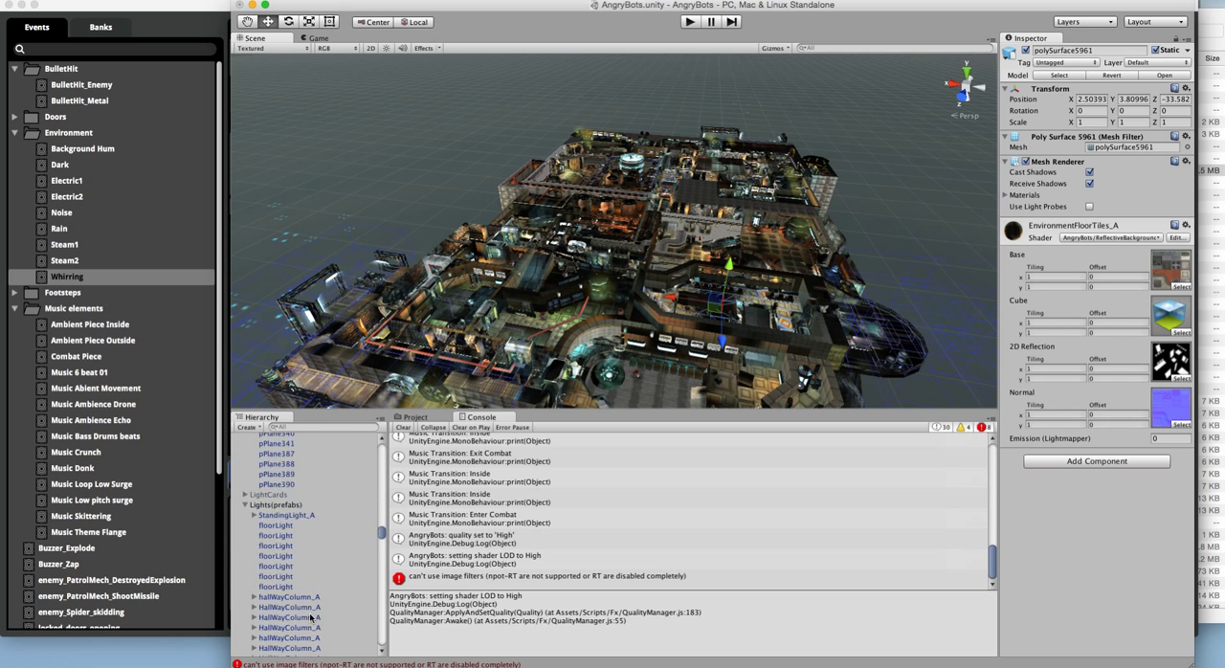
{"action": "scroll", "coordinate": [311, 616], "scroll_direction": "down", "scroll_amount": 8}
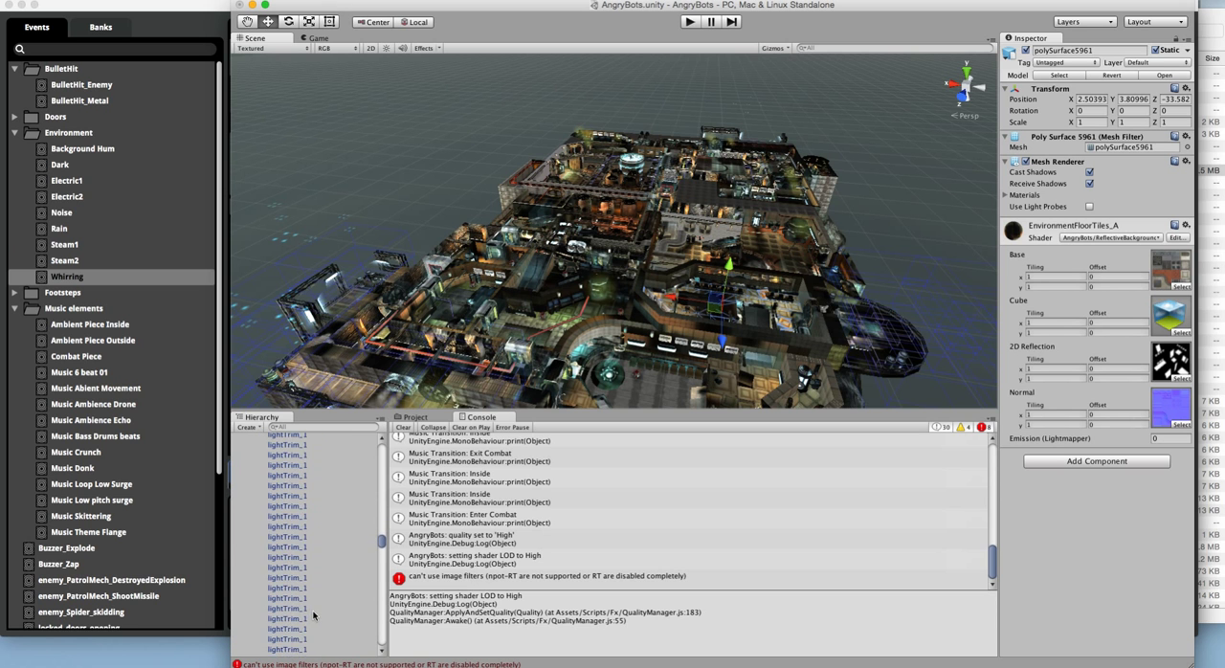
{"action": "scroll", "coordinate": [315, 610], "scroll_direction": "down", "scroll_amount": 10}
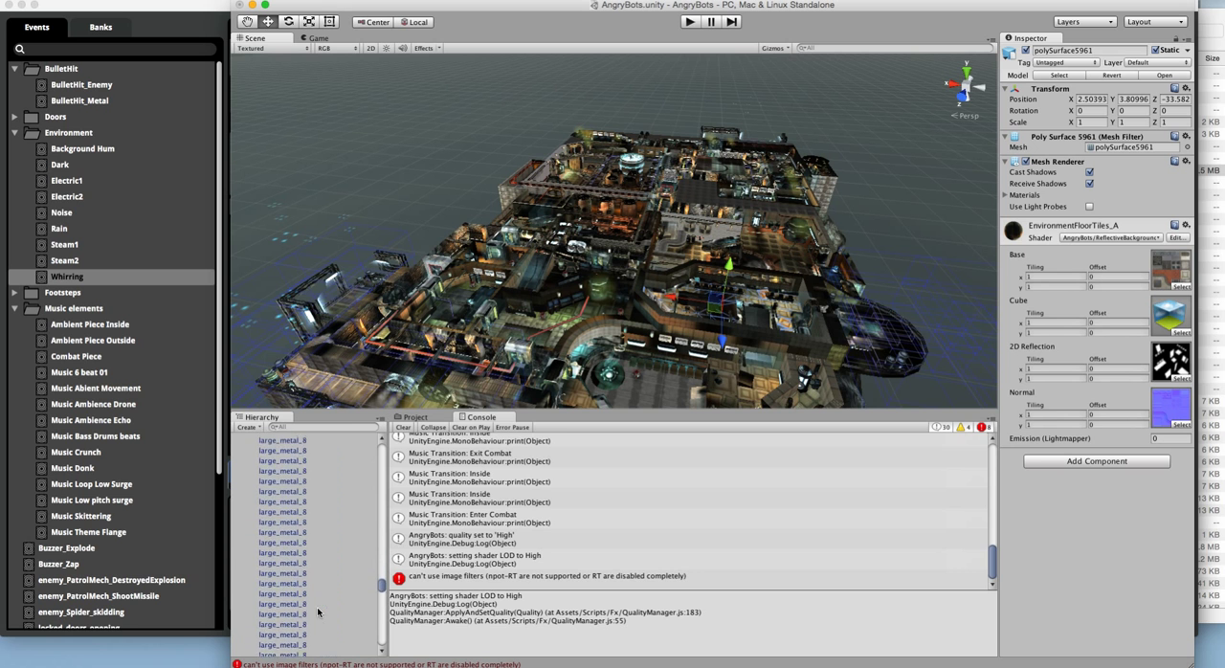
{"action": "scroll", "coordinate": [319, 612], "scroll_direction": "down", "scroll_amount": 10}
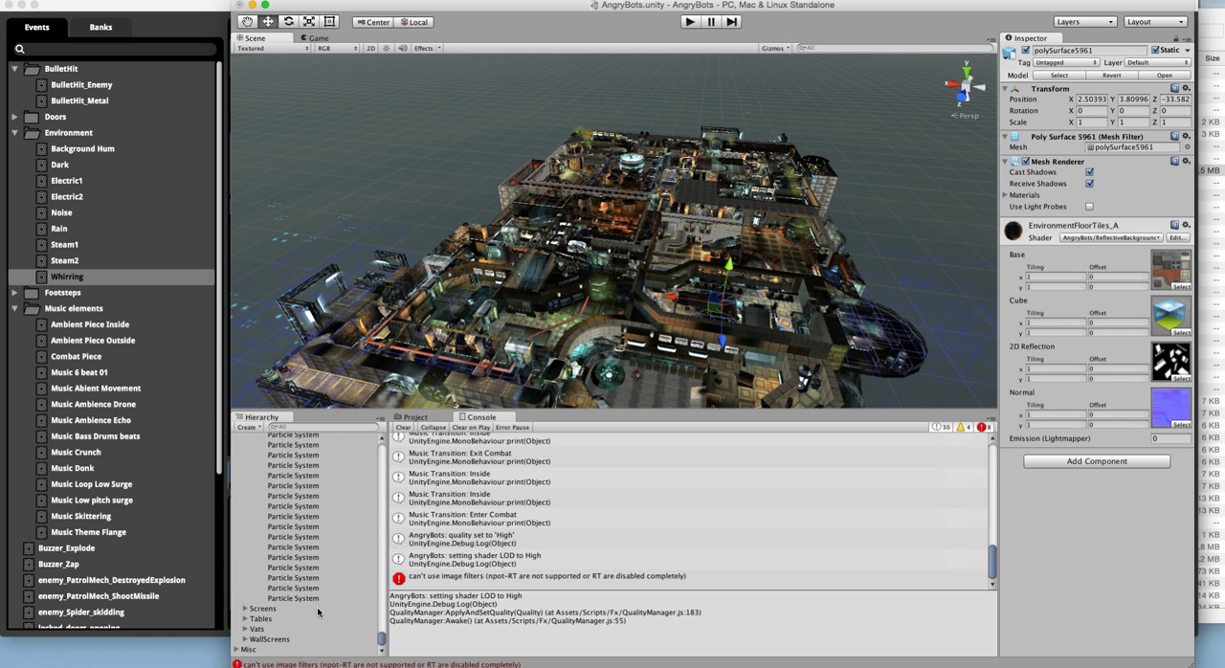
{"action": "left_click", "coordinate": [244, 610]}
{"action": "left_click", "coordinate": [305, 620]}
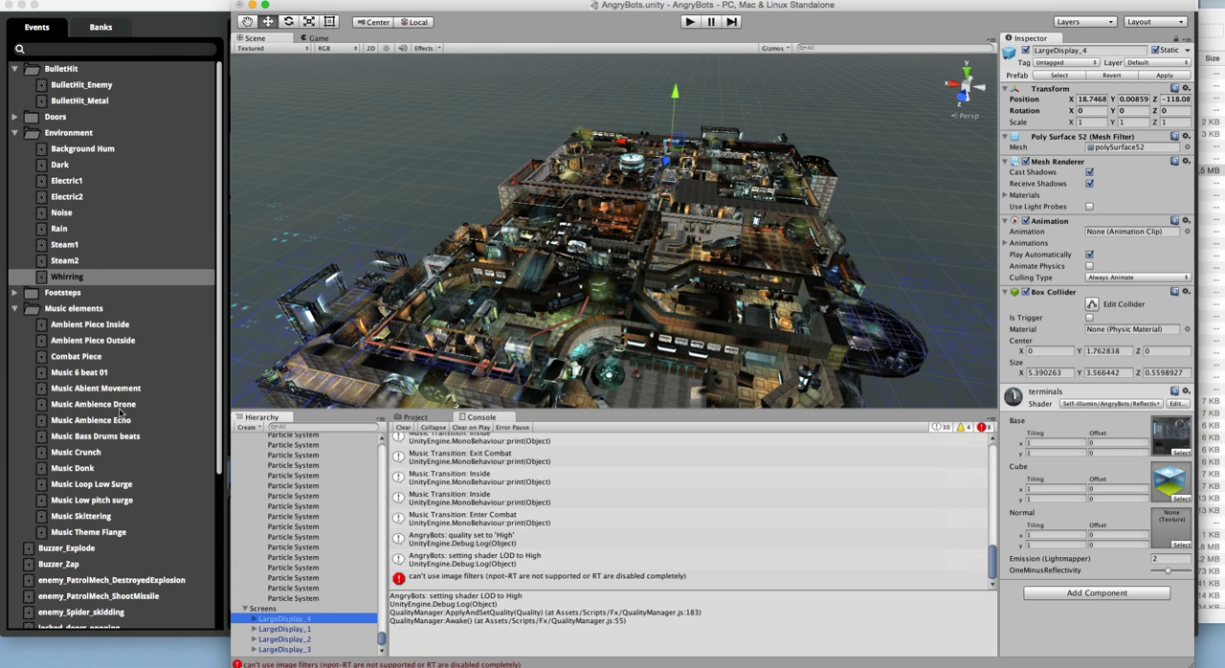
Step: Switch to FMOD Studio and examine the music events Bass Drums beats, Theme Flange, Skittering, Low pitch surge and Loop Low Surge
{"action": "left_click", "coordinate": [174, 435]}
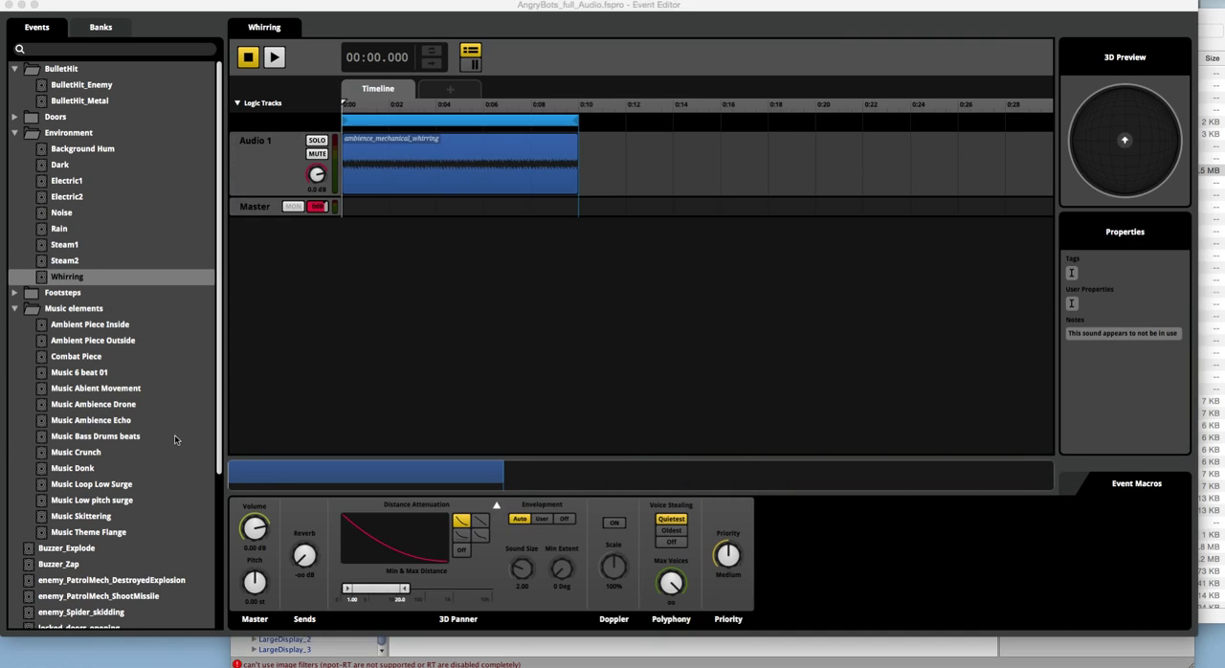
{"action": "left_click", "coordinate": [124, 437]}
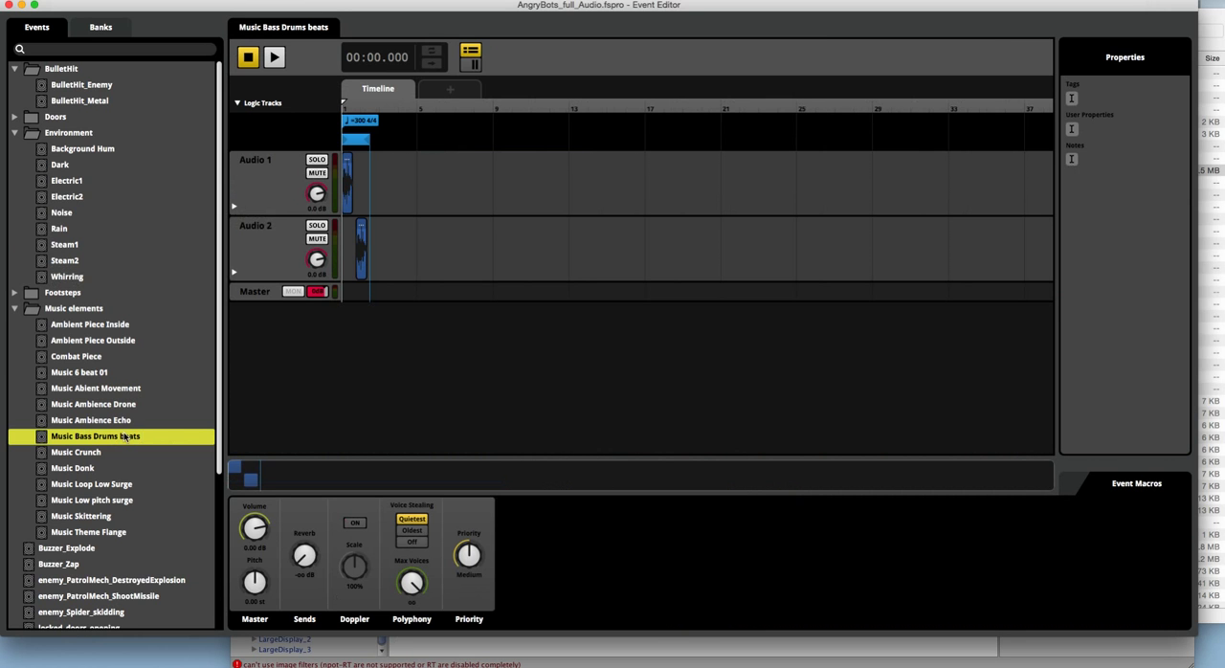
{"action": "left_click", "coordinate": [84, 529]}
{"action": "left_click", "coordinate": [84, 516]}
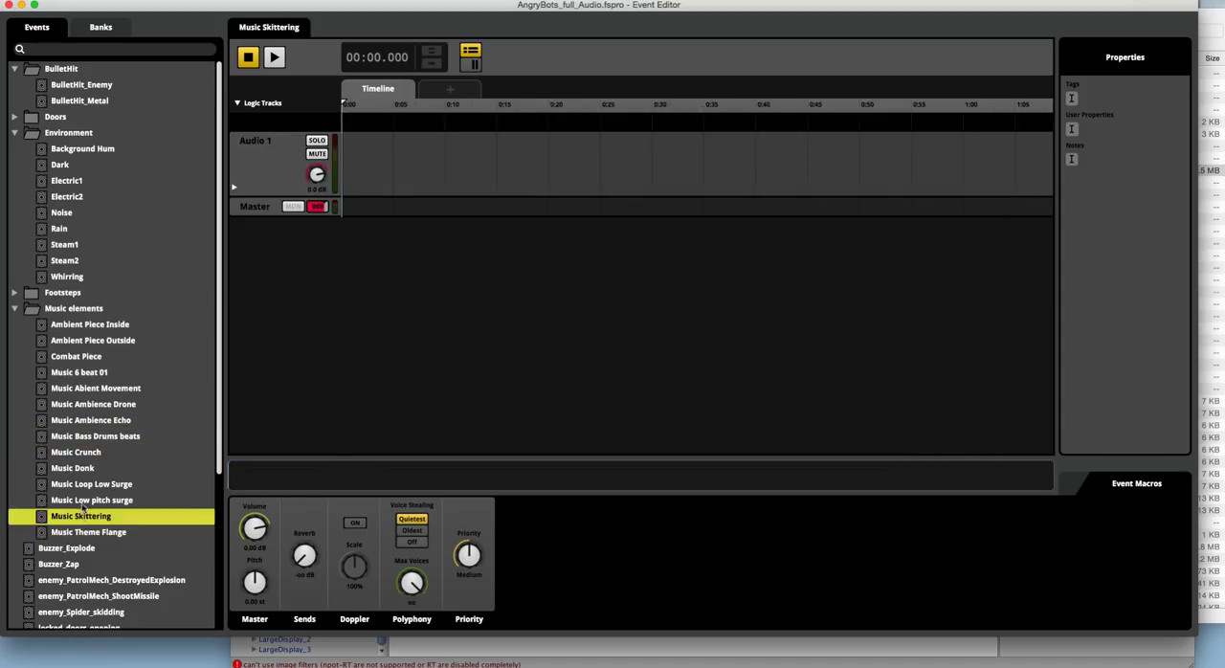
{"action": "left_click", "coordinate": [88, 498]}
{"action": "left_click", "coordinate": [90, 485]}
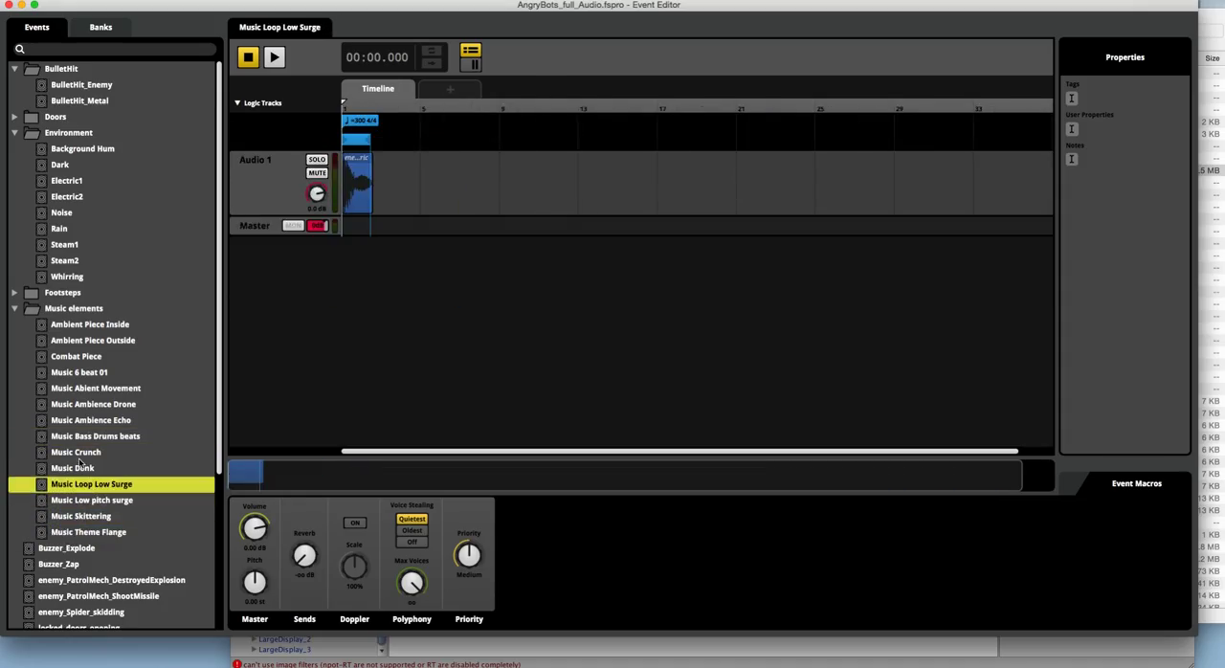
Step: Open Ambient Piece Inside, play it to its sustain point, review the timeline marker options, release it with the Keyoff cue and stop playback
{"action": "left_click", "coordinate": [81, 327]}
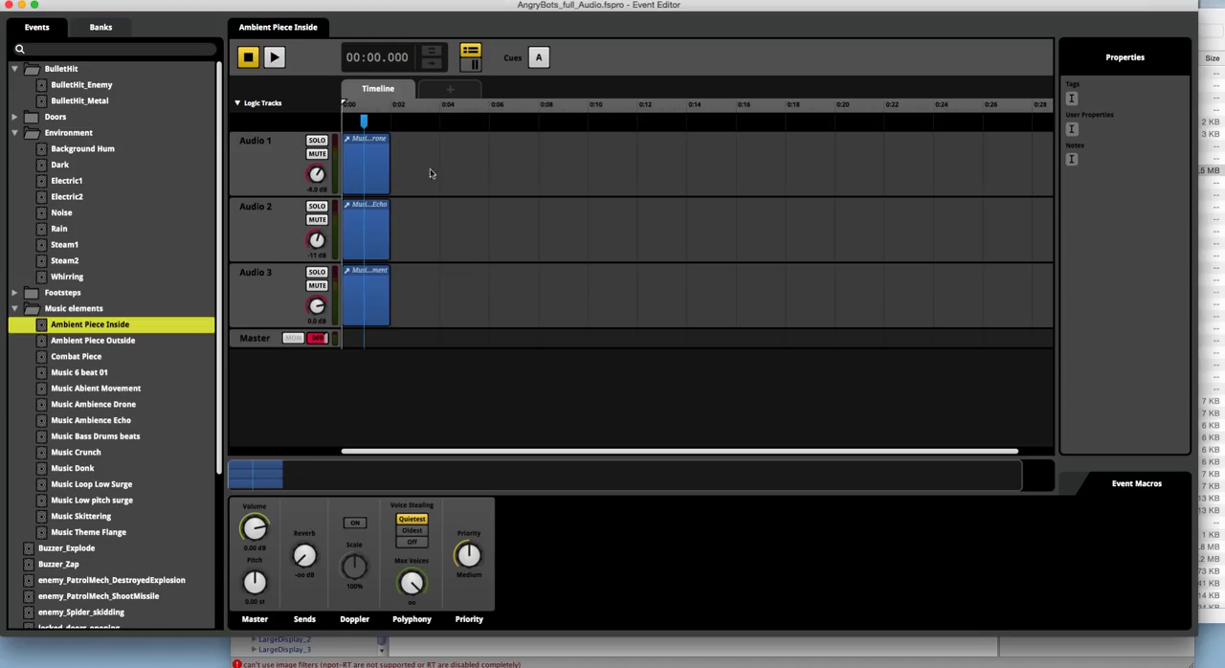
{"action": "left_click", "coordinate": [248, 58]}
{"action": "left_click", "coordinate": [268, 59]}
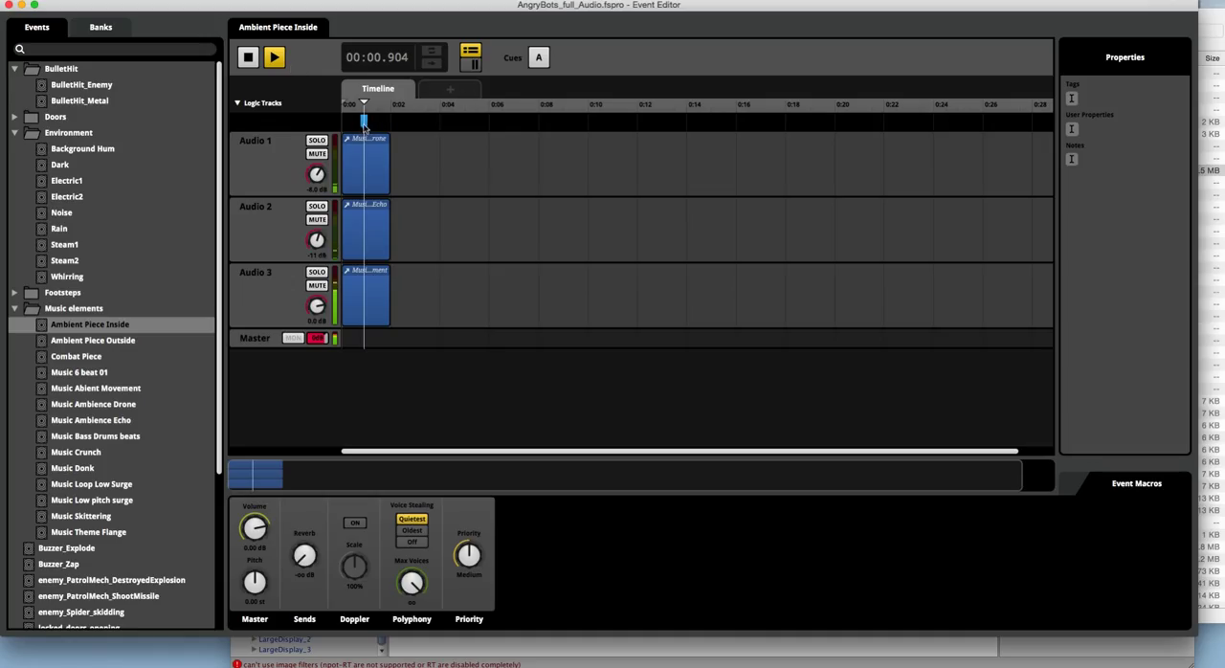
{"action": "right_click", "coordinate": [402, 125]}
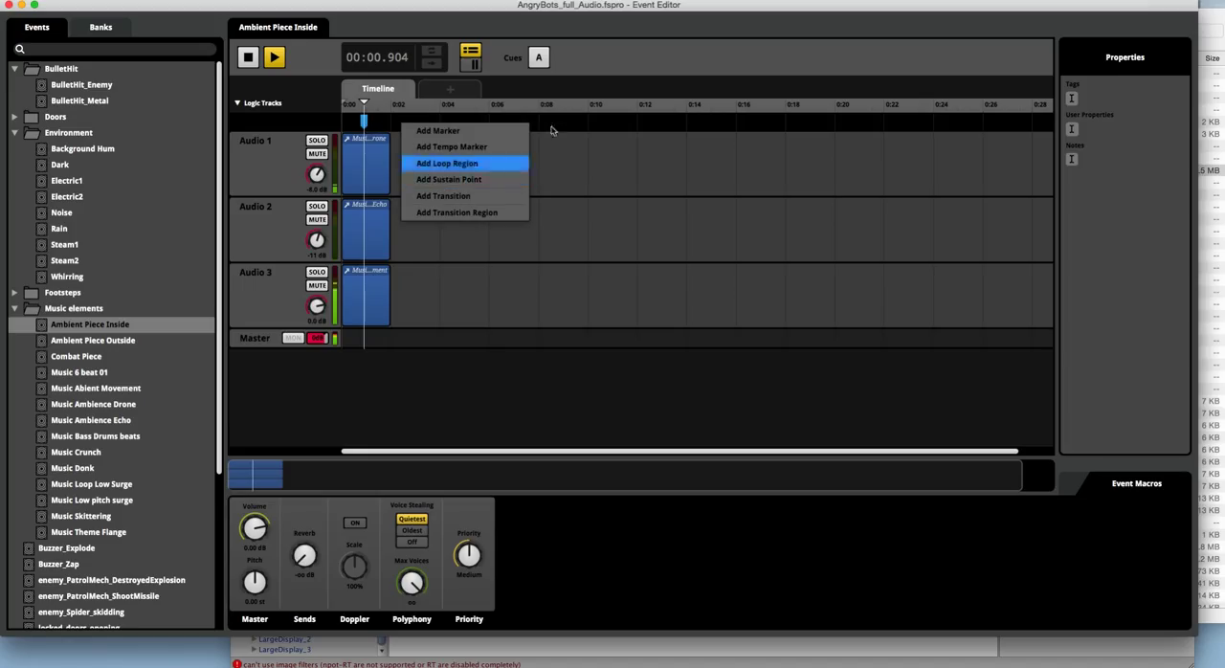
{"action": "left_click", "coordinate": [608, 70]}
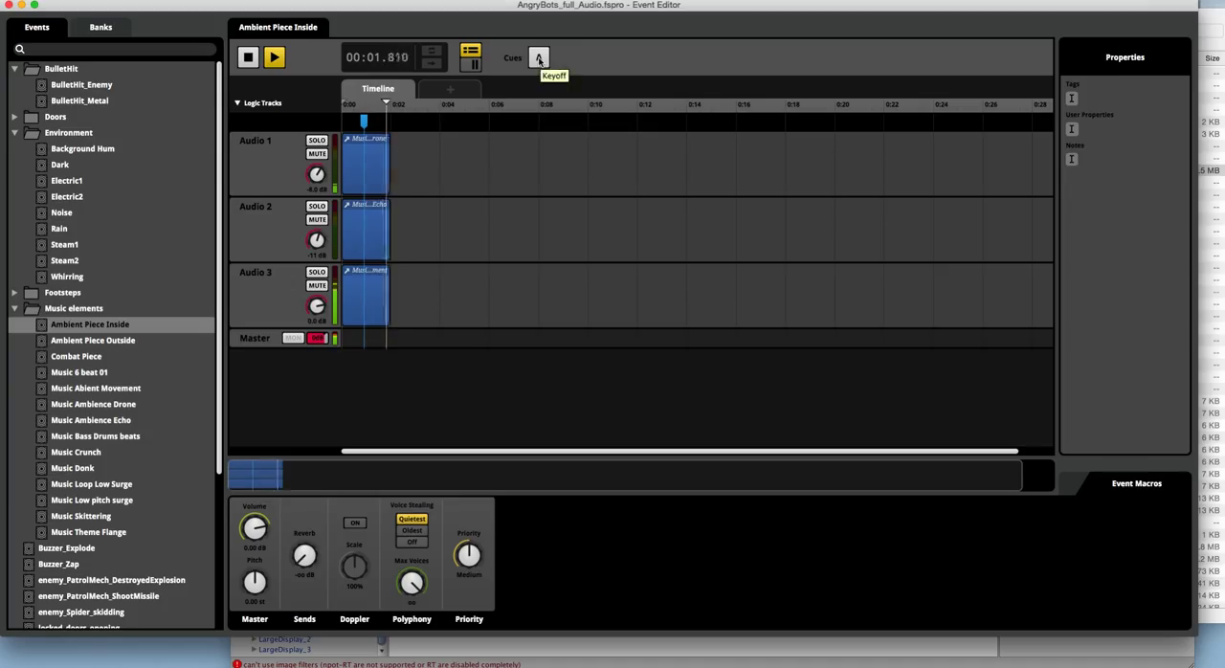
{"action": "left_click", "coordinate": [250, 61]}
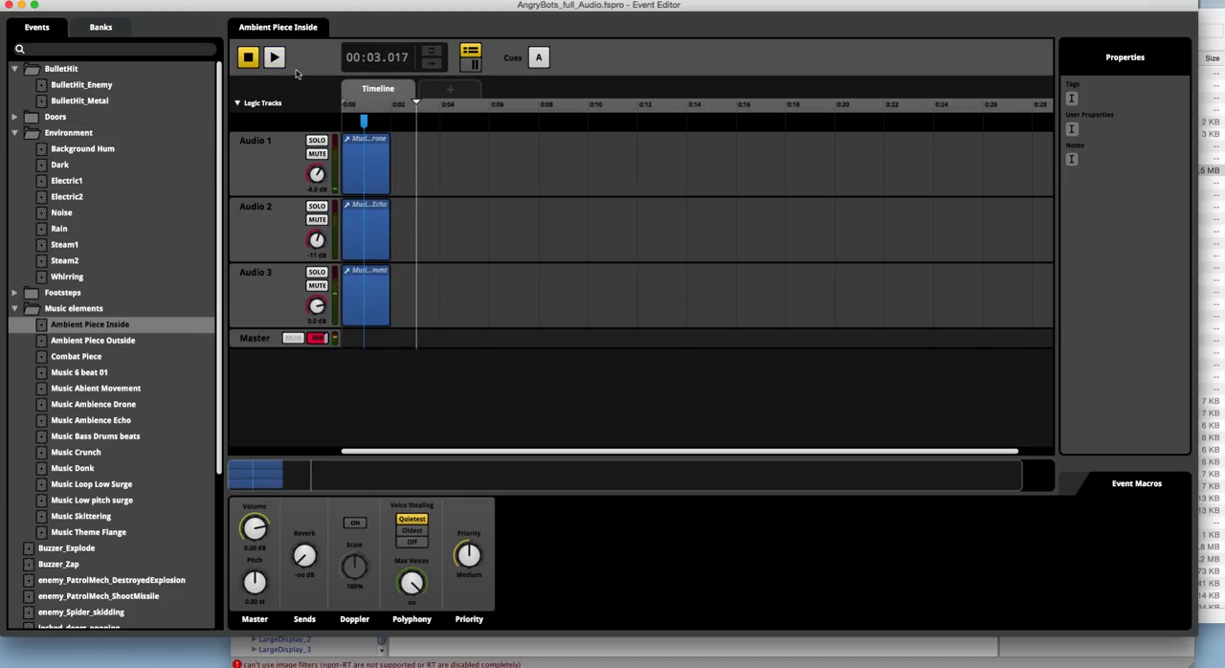
Step: Copy the Music Ambience Drone instrument and paste it twice on Audio 1, at about 4 s and 7 s
{"action": "left_click", "coordinate": [375, 173]}
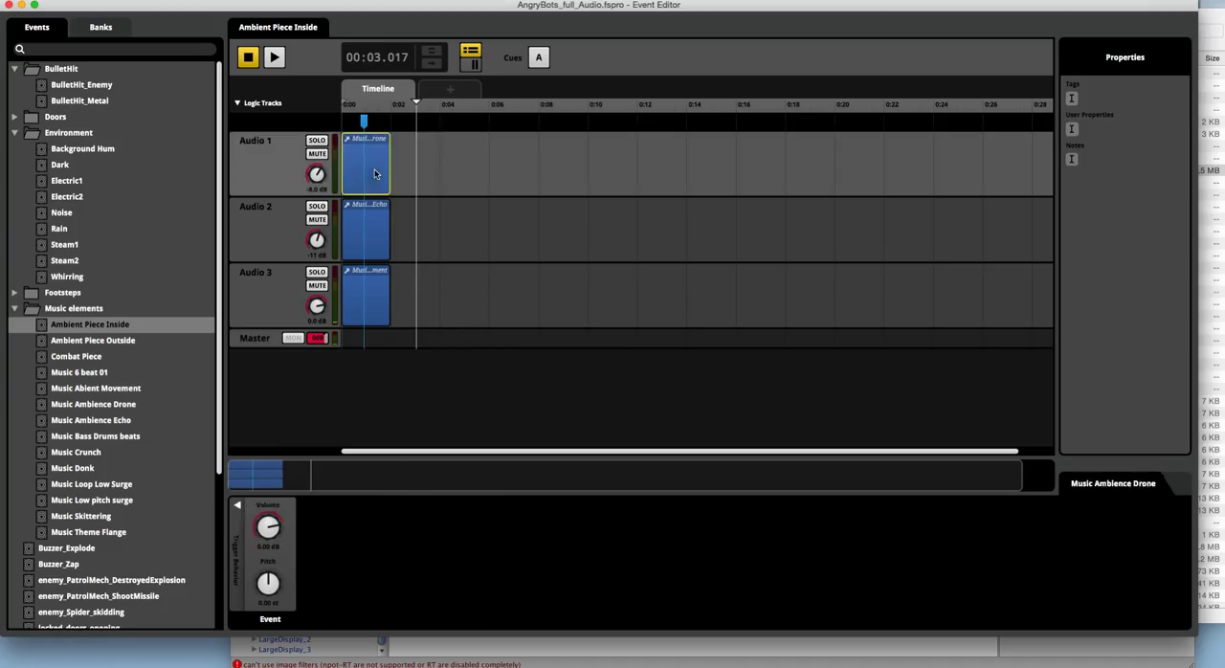
{"action": "left_click", "coordinate": [443, 169]}
{"action": "key", "text": "ctrl+v"}
{"action": "left_click", "coordinate": [511, 173]}
{"action": "key", "text": "ctrl+v"}
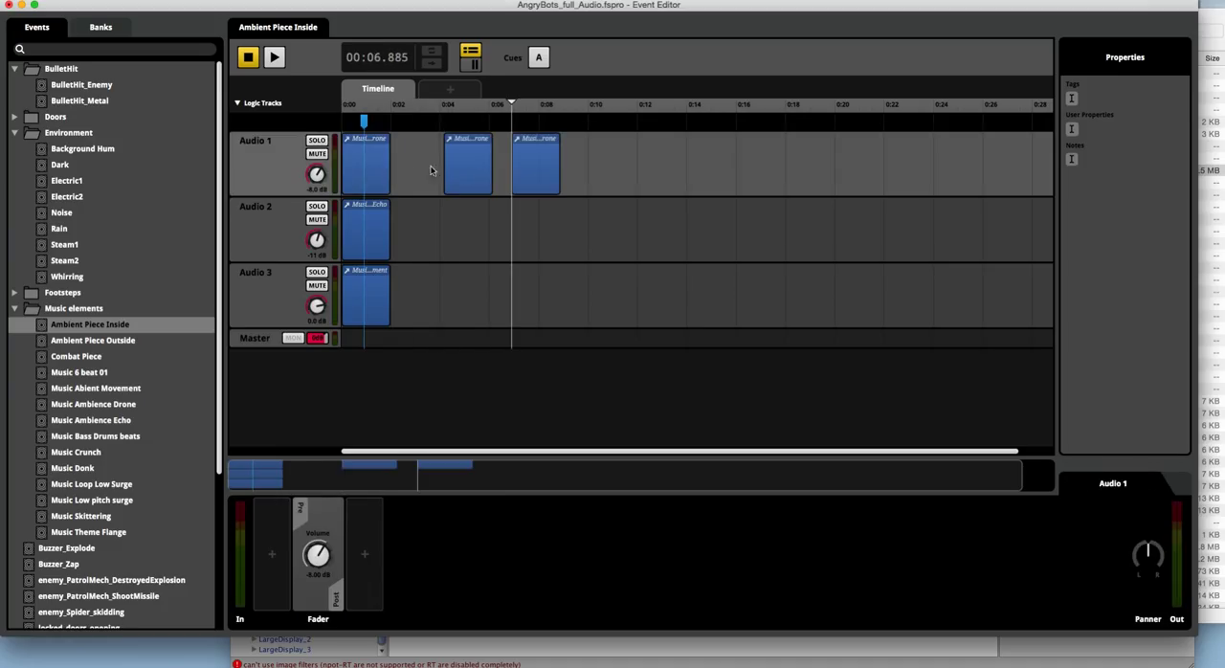
Step: Shorten the first Drone instrument to about 0.8 s and overlap the second one from about 0.5 s to crossfade them
{"action": "mouse_move", "coordinate": [380, 170]}
{"action": "left_mouse_down"}
{"action": "mouse_move", "coordinate": [393, 170]}
{"action": "mouse_move", "coordinate": [326, 171]}
{"action": "mouse_move", "coordinate": [361, 169]}
{"action": "left_mouse_up"}
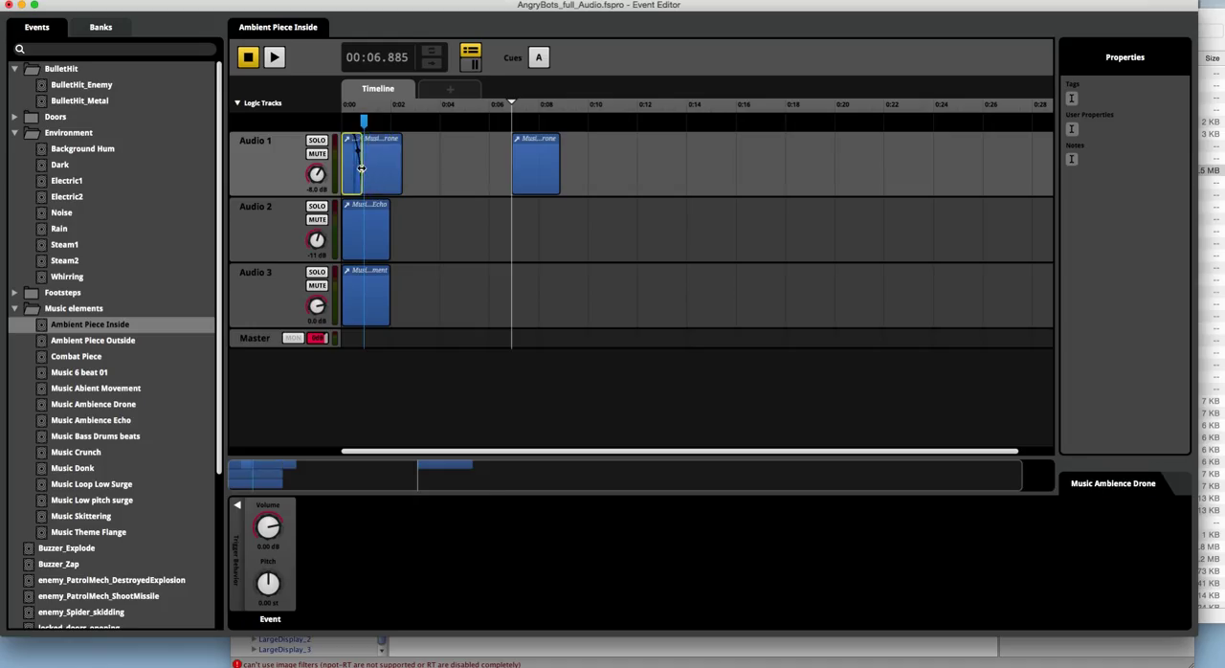
{"action": "left_click", "coordinate": [493, 158]}
{"action": "key", "text": "space"}
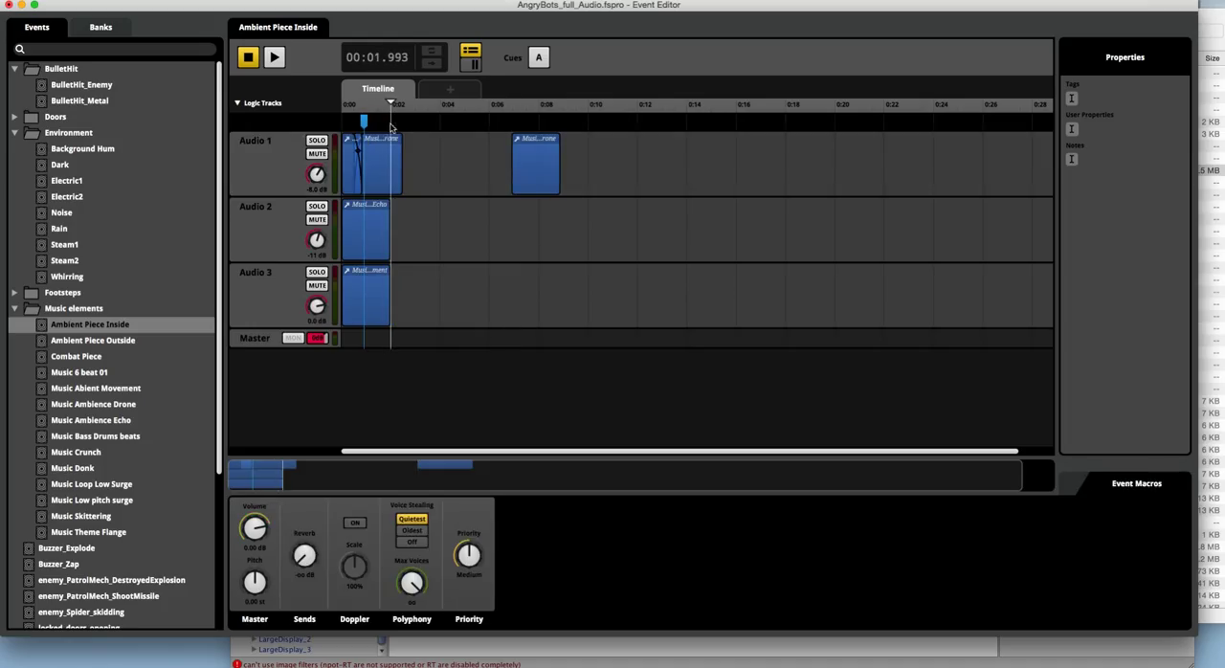
Step: Trim the second Drone instrument to end at about 1.8 s and overlap the third from about 0.9 s, creating another crossfade
{"action": "left_click_drag", "start_coordinate": [526, 168], "coordinate": [377, 164]}
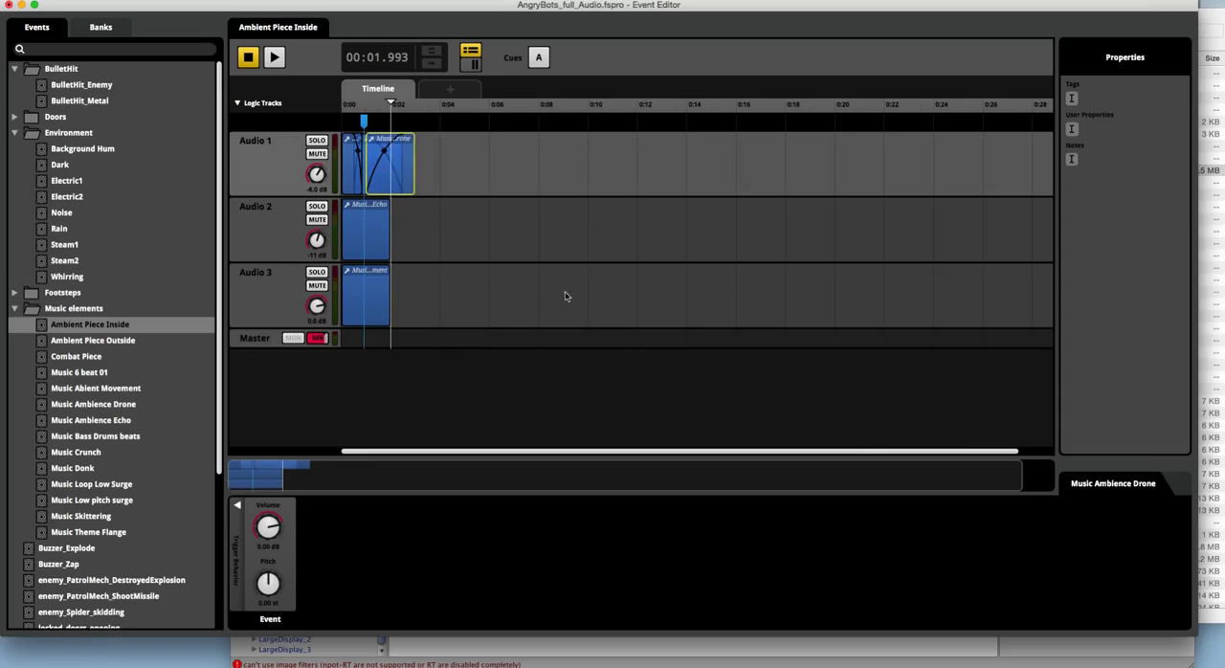
{"action": "left_click_drag", "start_coordinate": [874, 474], "coordinate": [399, 467]}
{"action": "left_click_drag", "start_coordinate": [630, 177], "coordinate": [834, 176]}
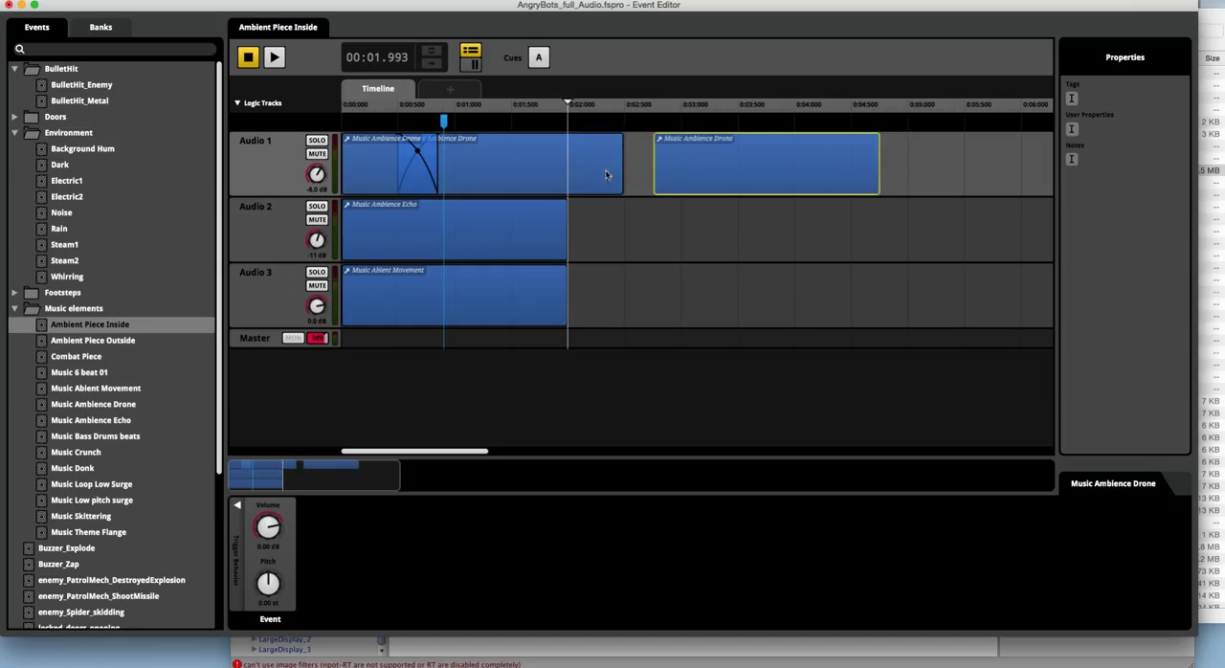
{"action": "left_click_drag", "start_coordinate": [621, 175], "coordinate": [543, 175]}
{"action": "left_click_drag", "start_coordinate": [671, 173], "coordinate": [447, 169]}
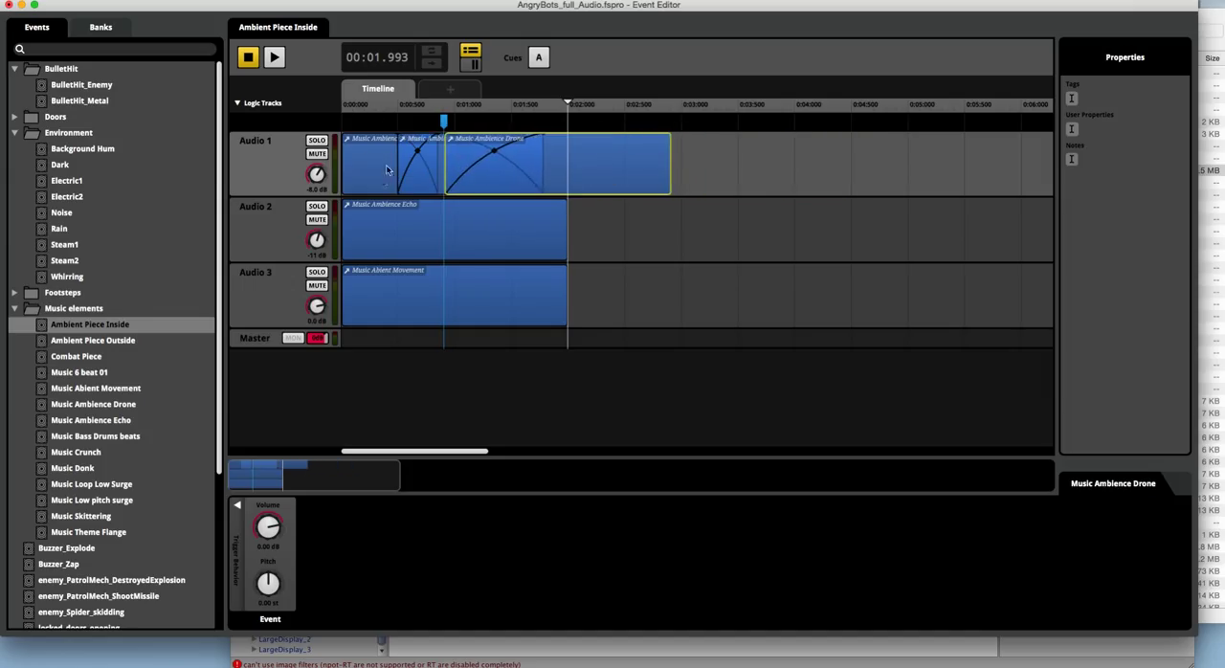
Step: Play the edited Ambient Piece Inside event from the start, trigger its Keyoff cue and stop playback
{"action": "left_click", "coordinate": [249, 59]}
{"action": "left_click", "coordinate": [274, 59]}
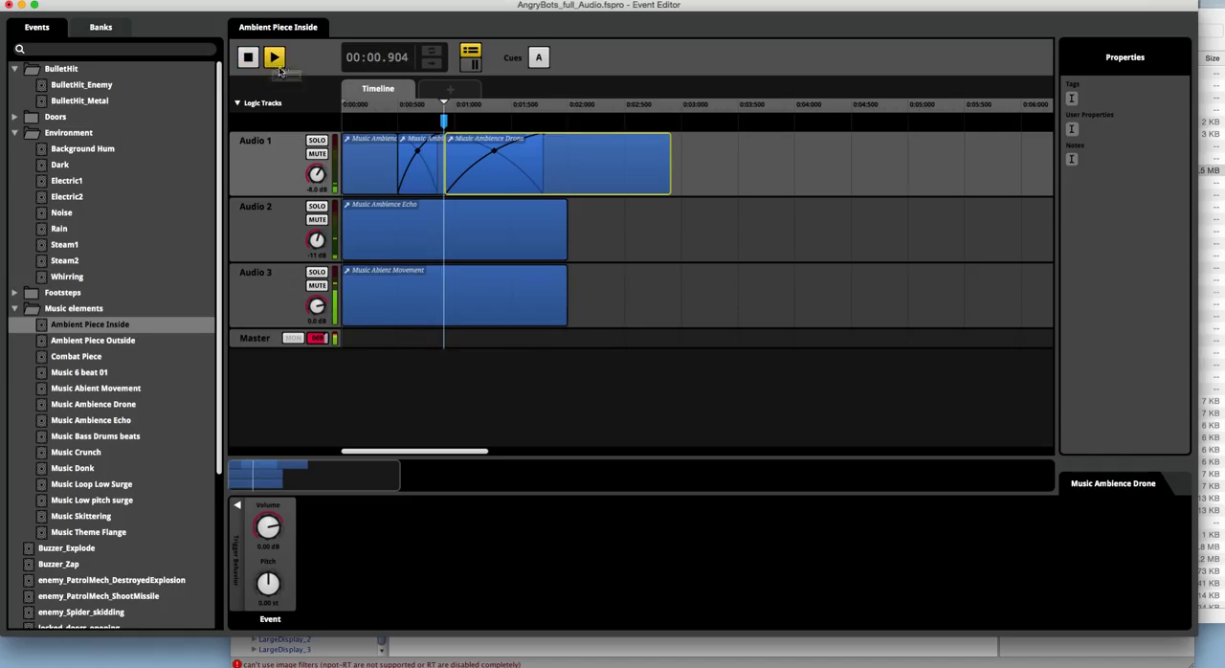
{"action": "left_click", "coordinate": [538, 57]}
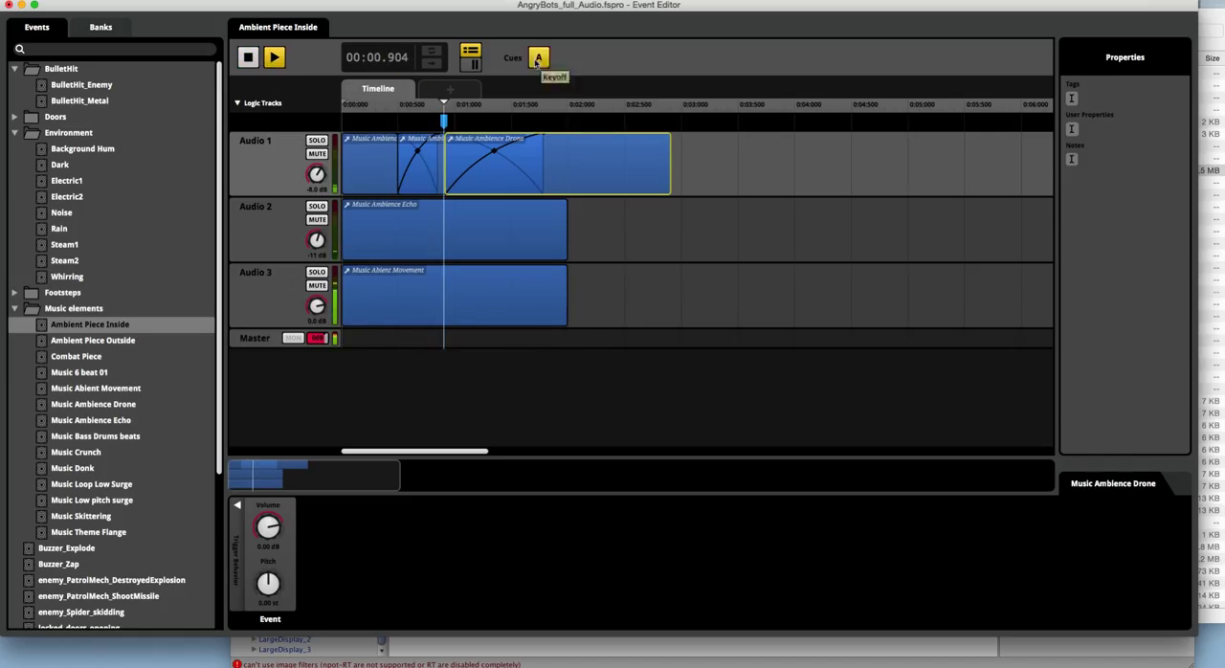
{"action": "left_click", "coordinate": [250, 60]}
Step: Examine the Ambient Piece Outside and Combat Piece events, briefly auditioning Combat Piece
{"action": "left_click", "coordinate": [119, 343]}
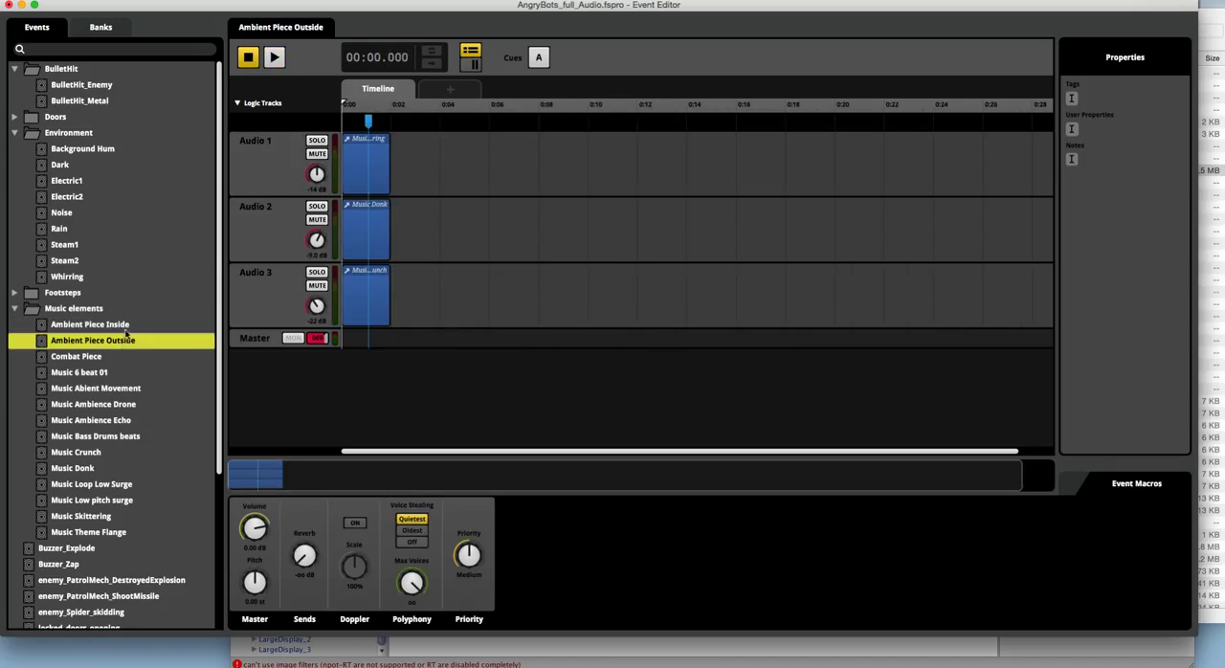
{"action": "left_click", "coordinate": [83, 360]}
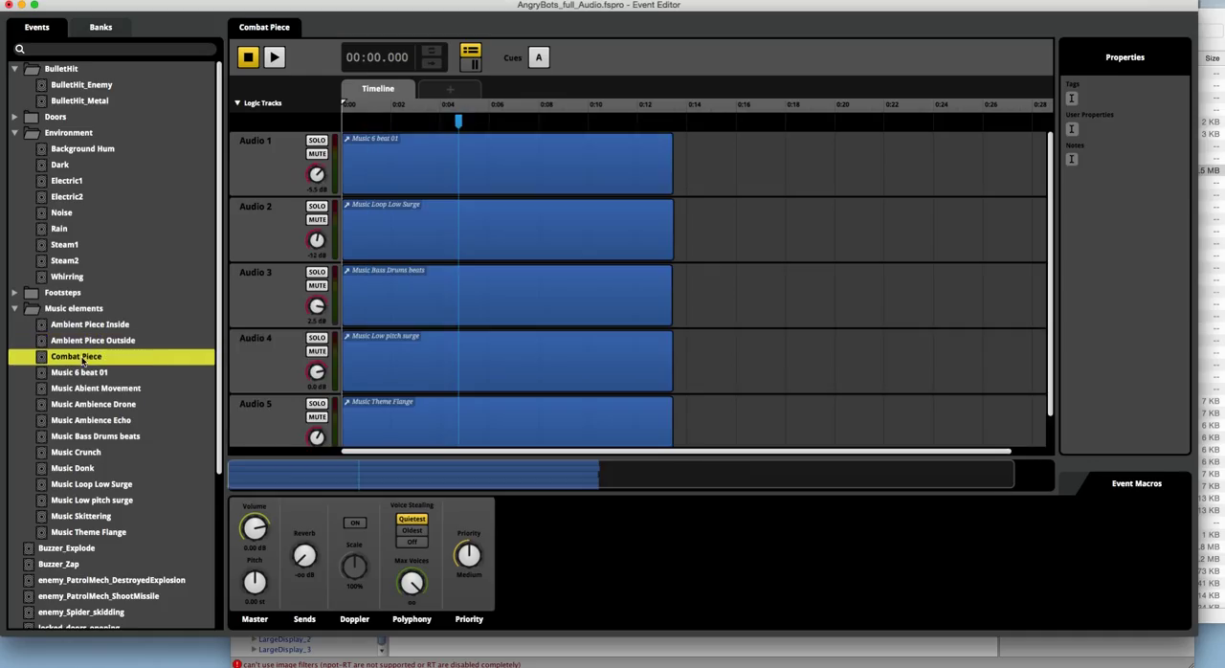
{"action": "left_click", "coordinate": [274, 57]}
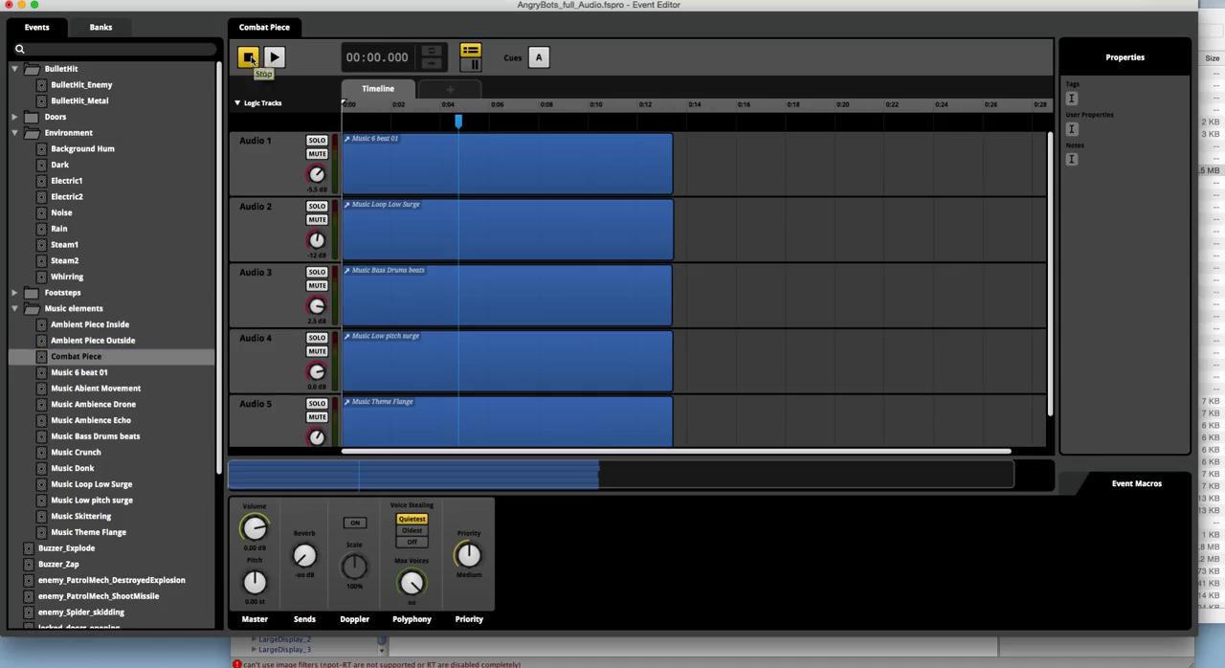
{"action": "left_click", "coordinate": [252, 59]}
Step: Open Music 6 beat 01 and inspect bullet_hit_metal_6 in the playlist of the Multi Sound on Audio 1
{"action": "left_click", "coordinate": [94, 375]}
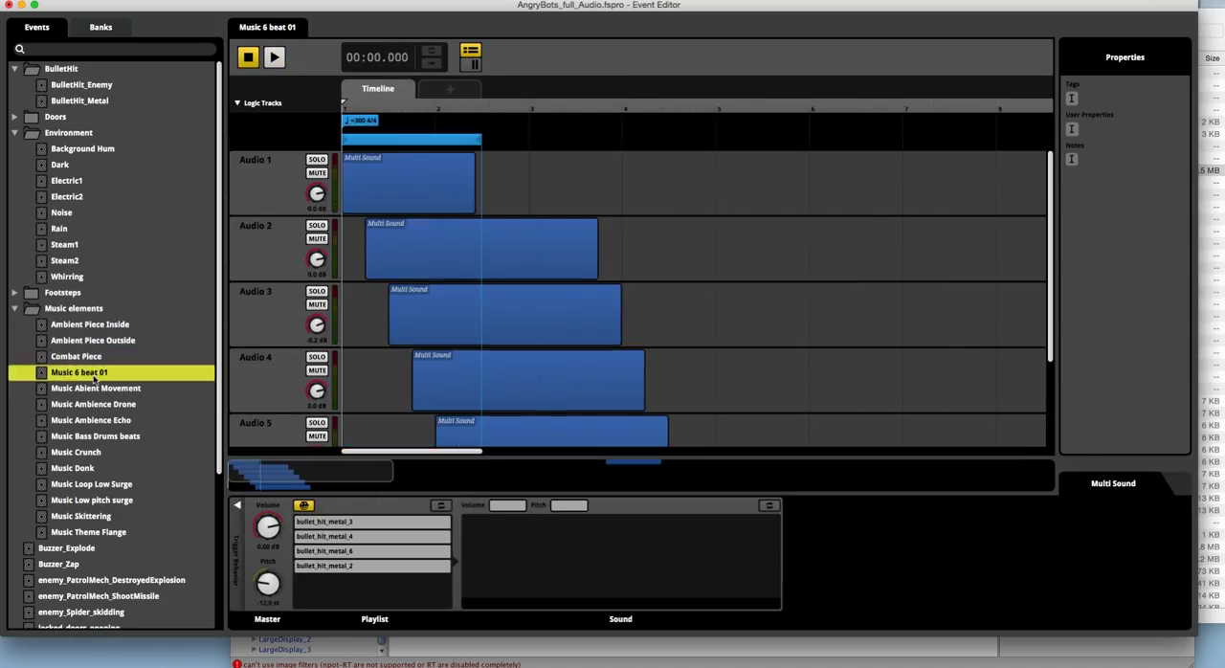
{"action": "left_click", "coordinate": [407, 179]}
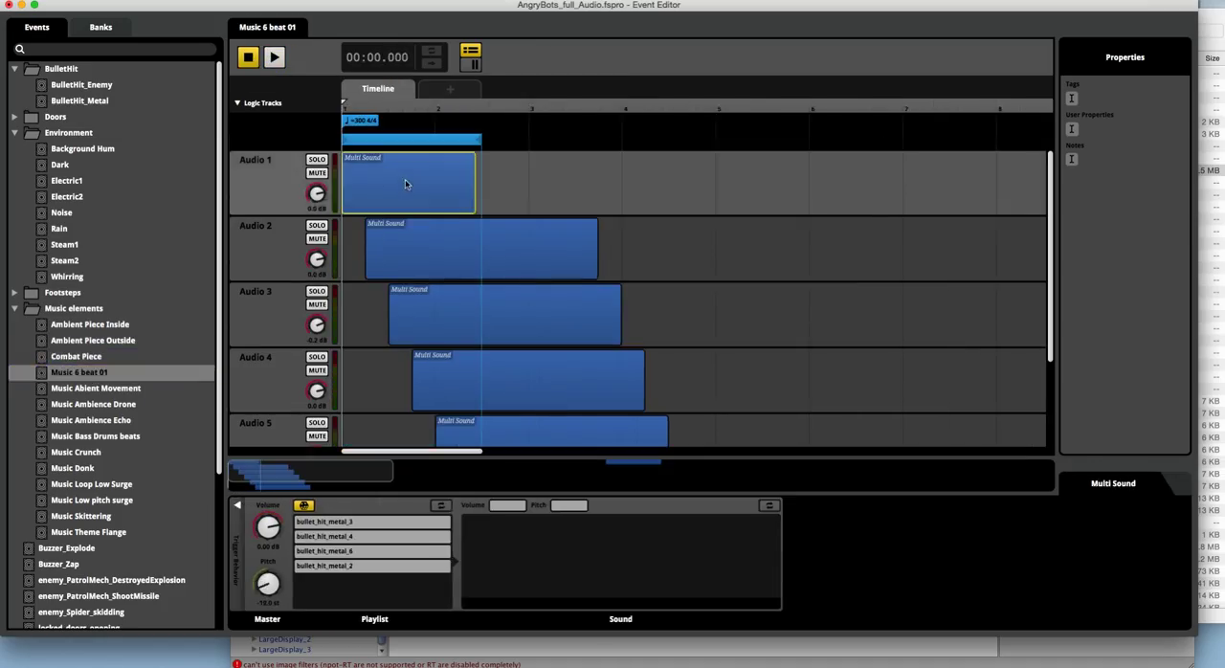
{"action": "left_click", "coordinate": [345, 553]}
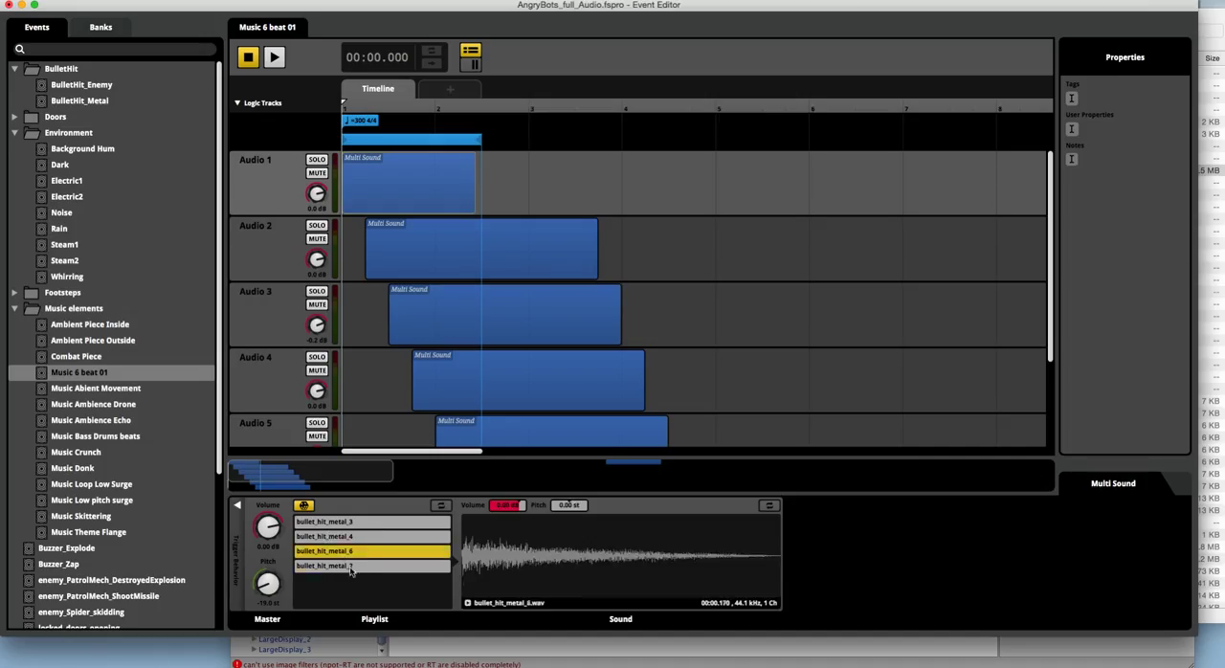
Step: Examine the last sound in Music 6 beat 01's playlist and each following music element event through Music Theme Flange
{"action": "left_click", "coordinate": [351, 566]}
{"action": "left_click", "coordinate": [108, 393]}
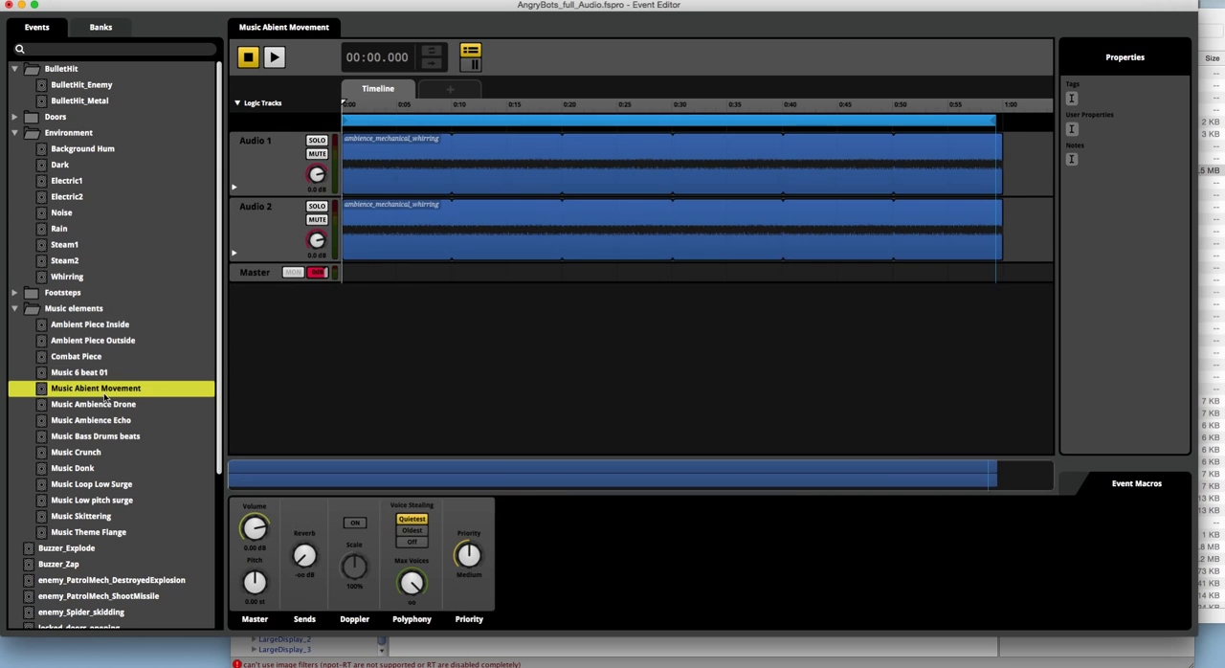
{"action": "left_click", "coordinate": [101, 407]}
{"action": "left_click", "coordinate": [88, 421]}
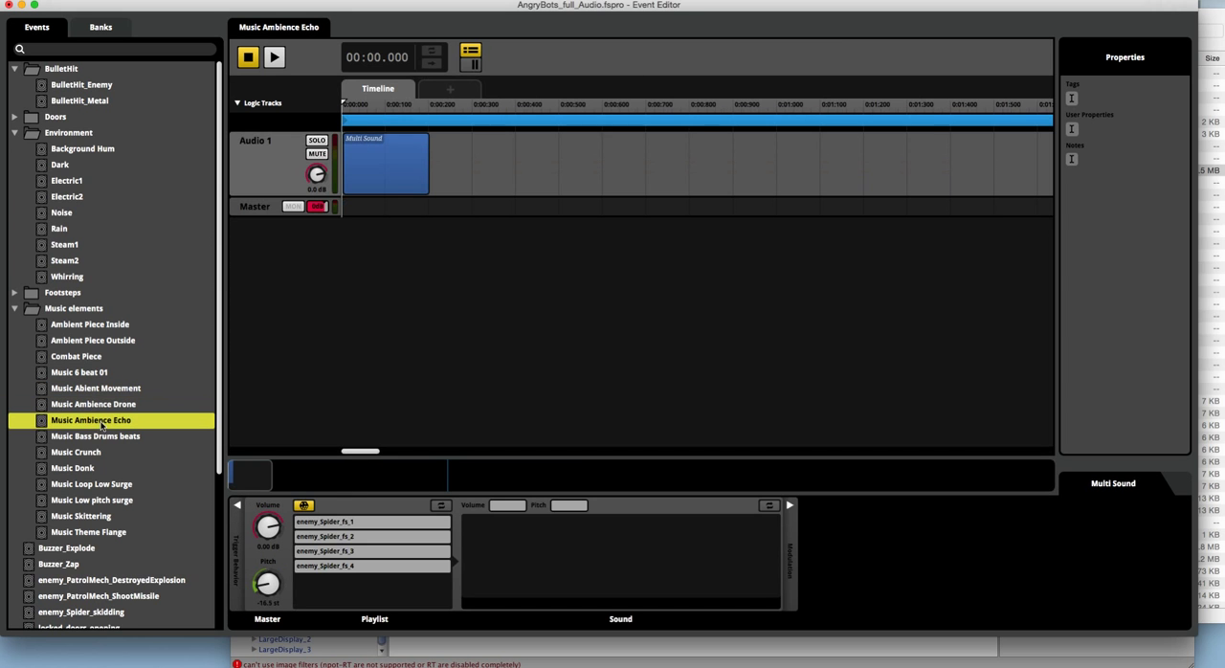
{"action": "left_click", "coordinate": [90, 437]}
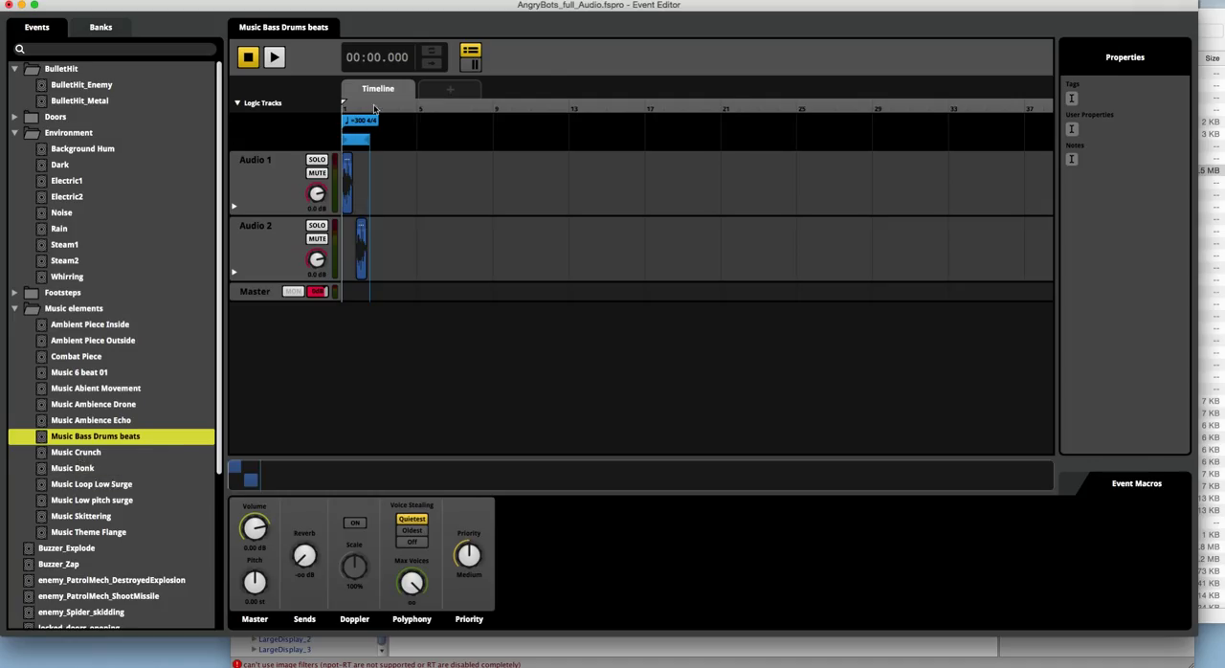
{"action": "left_click", "coordinate": [74, 453]}
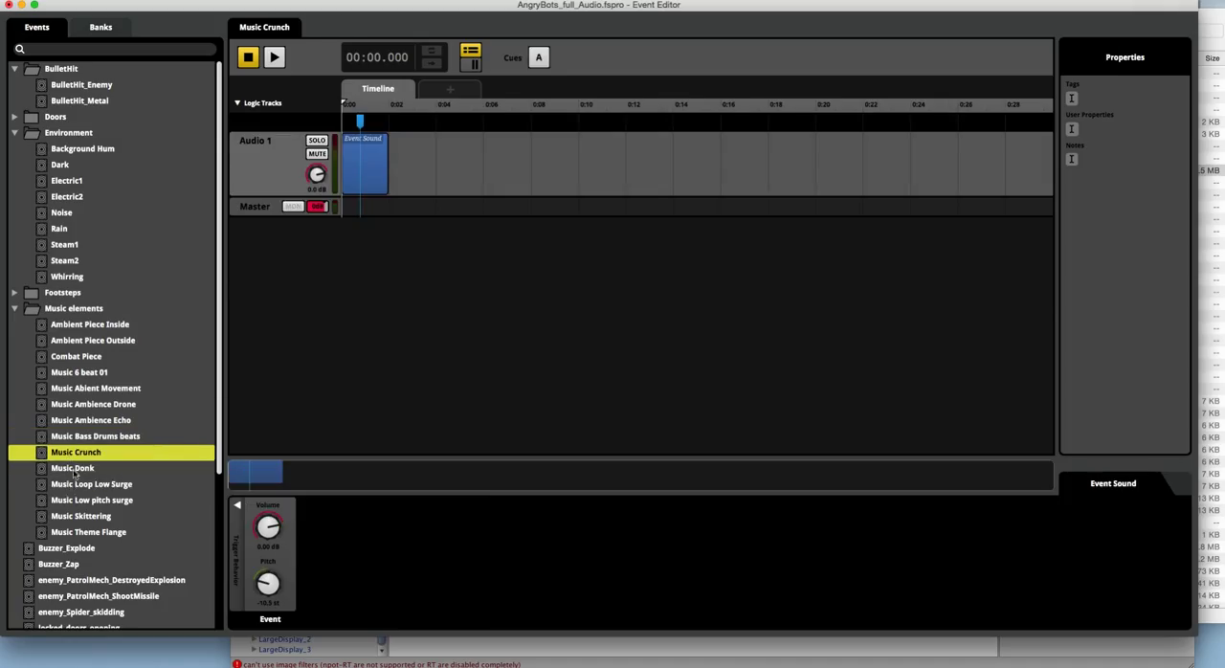
{"action": "left_click", "coordinate": [73, 468]}
{"action": "left_click", "coordinate": [84, 486]}
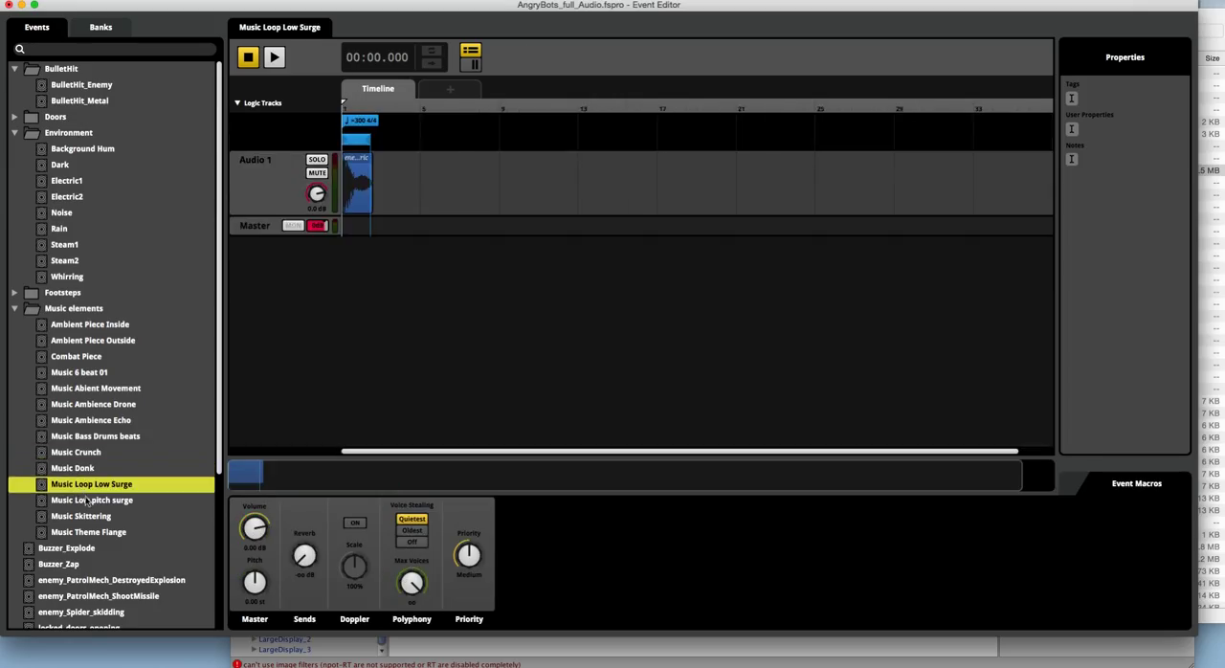
{"action": "left_click", "coordinate": [86, 500]}
{"action": "left_click", "coordinate": [85, 517]}
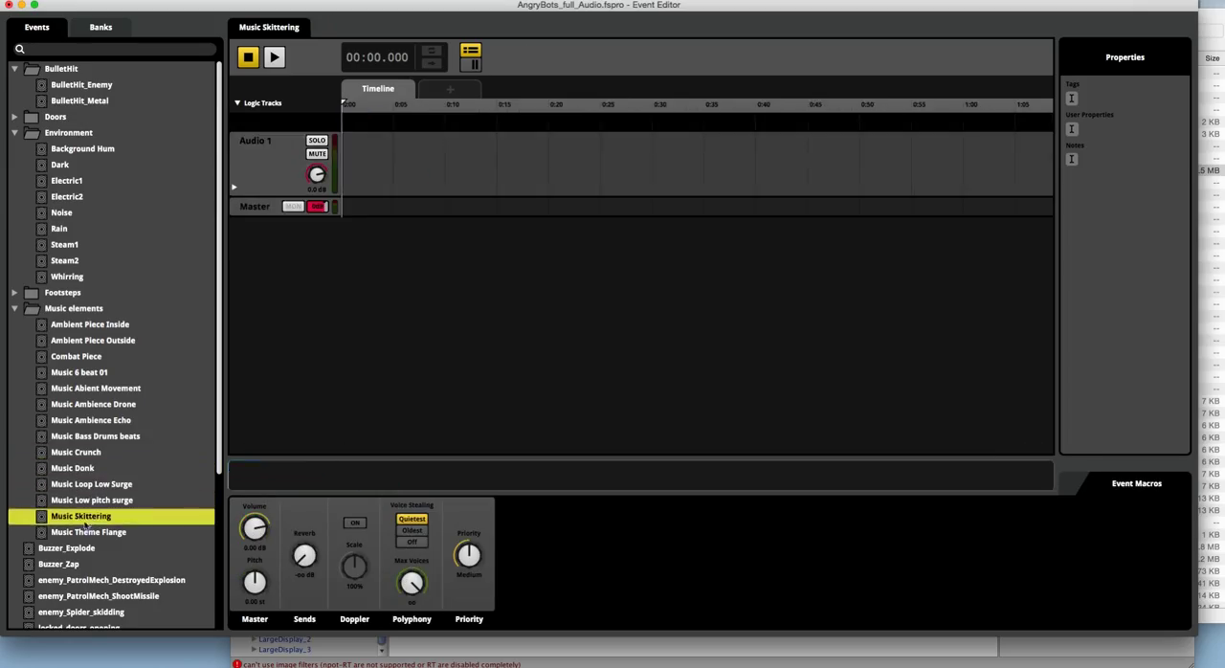
{"action": "left_click", "coordinate": [88, 534]}
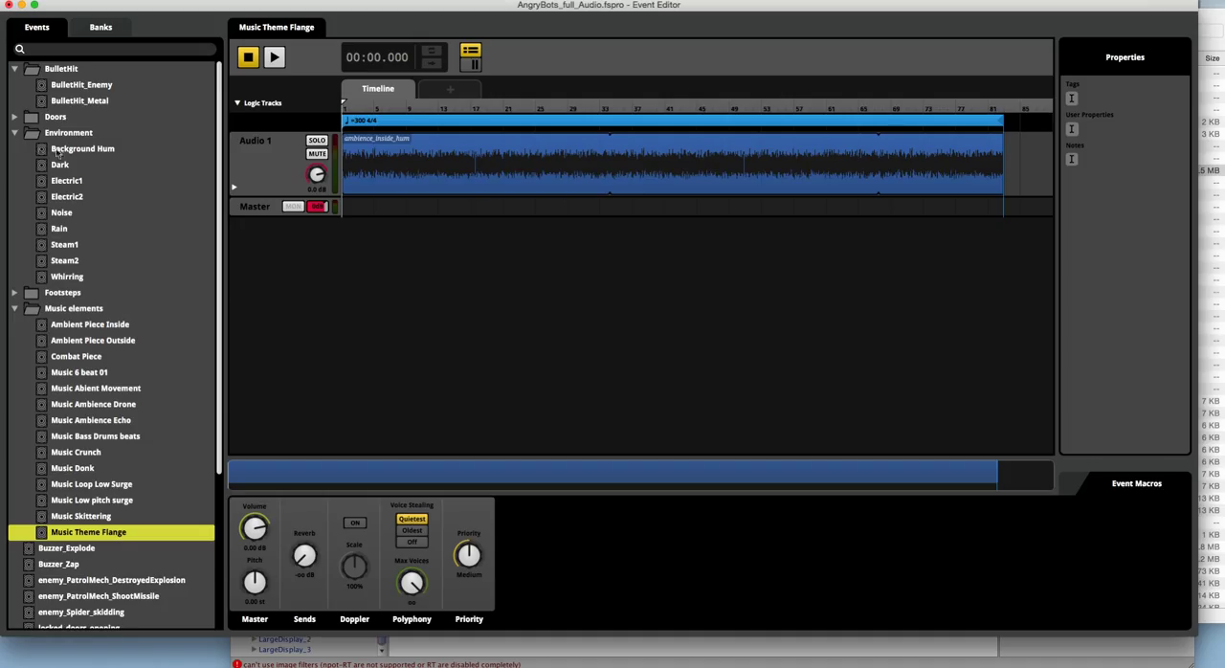
Step: Collapse the Environment folder, play the Music event and raise its Location parameter to 1.00
{"action": "left_click", "coordinate": [17, 133]}
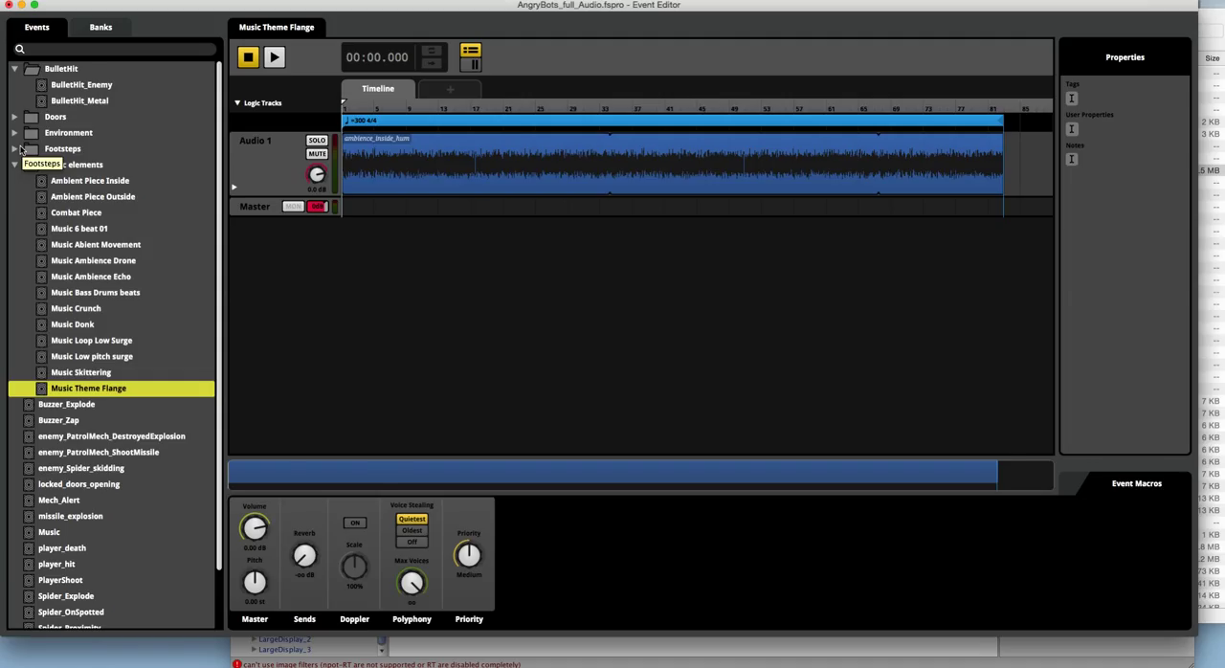
{"action": "left_click", "coordinate": [45, 533]}
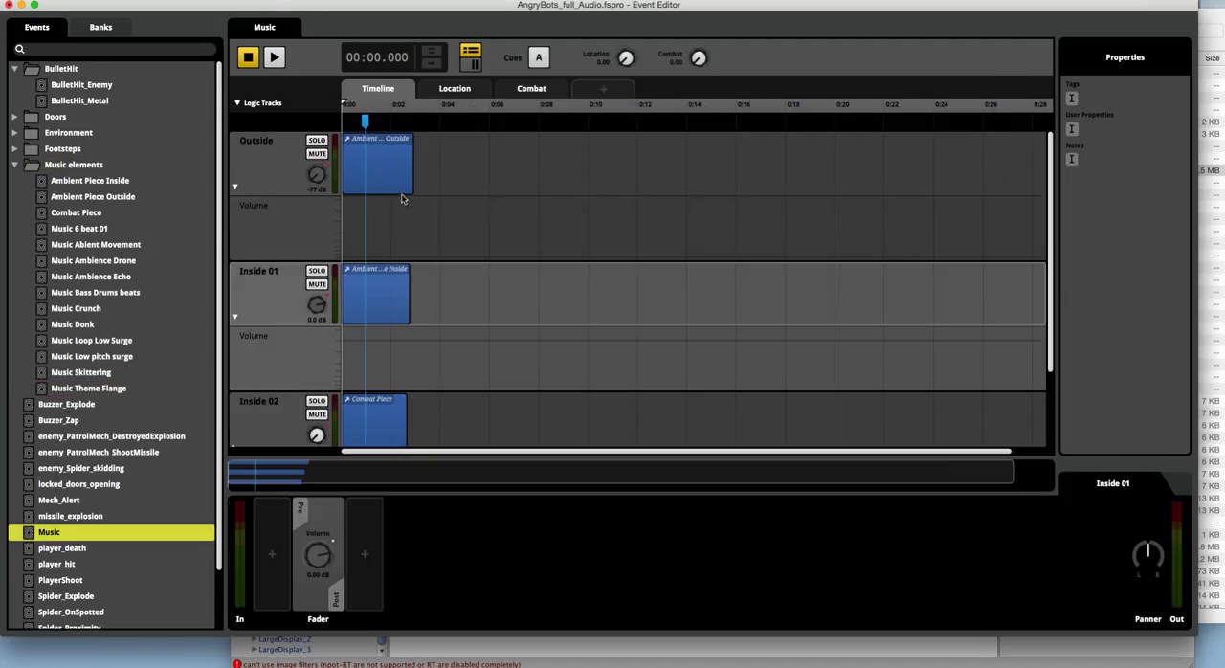
{"action": "scroll", "coordinate": [456, 204], "scroll_direction": "down", "scroll_amount": 1}
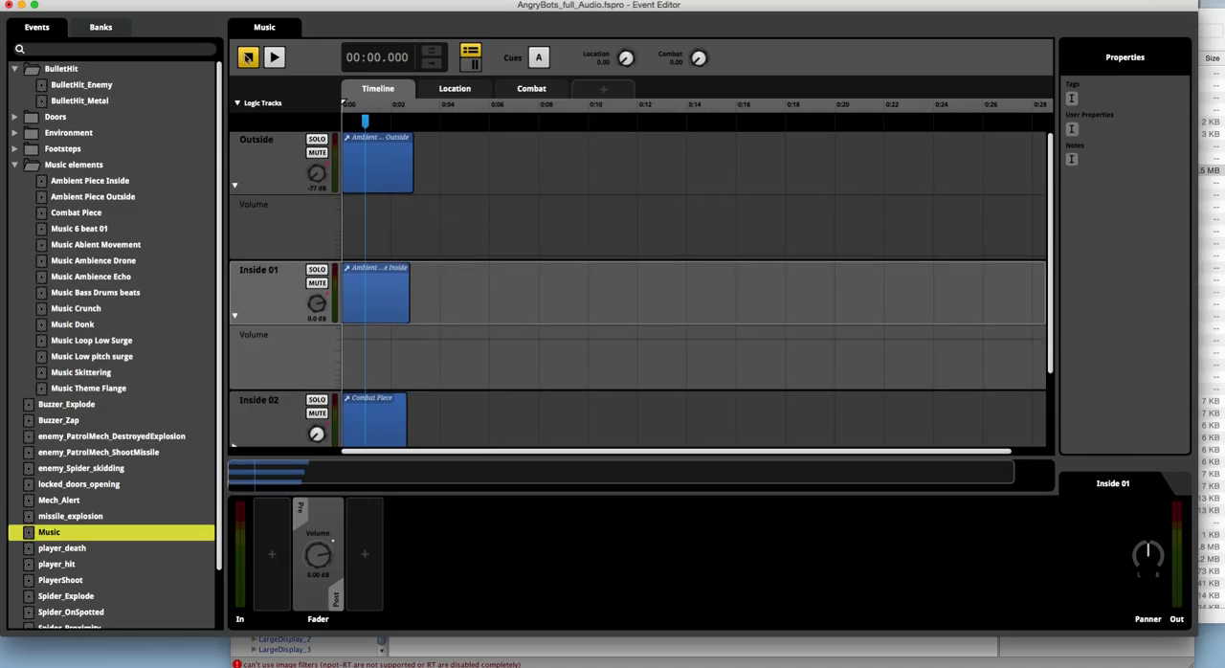
{"action": "left_click", "coordinate": [248, 59]}
{"action": "left_click", "coordinate": [274, 61]}
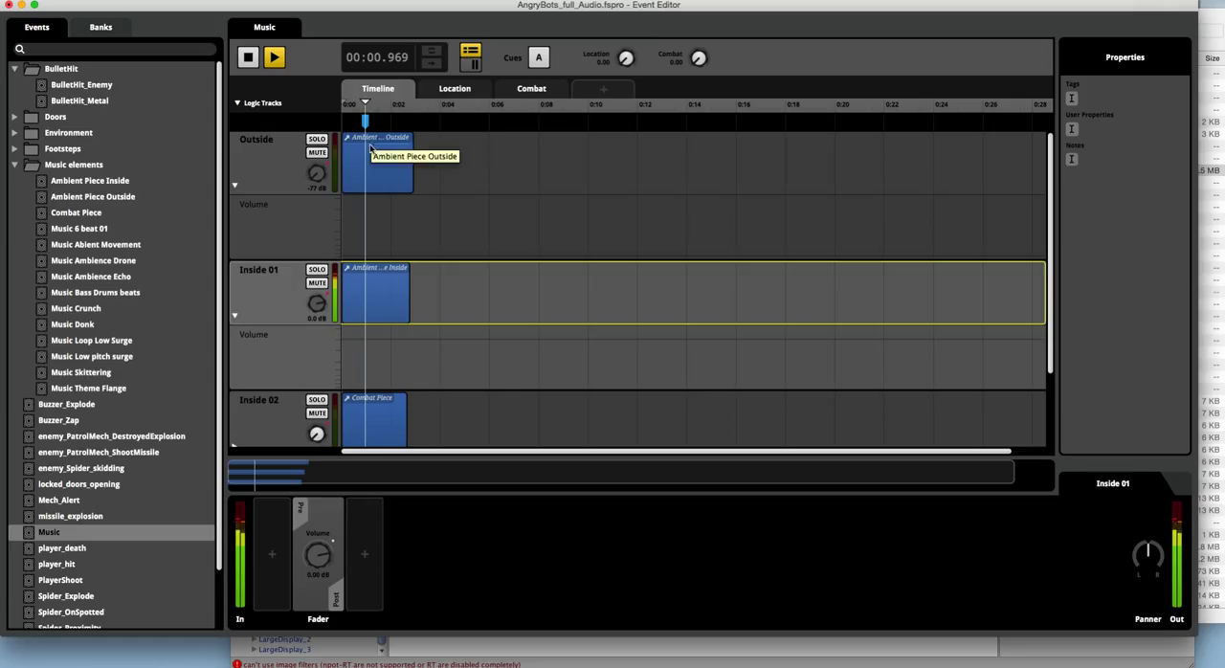
{"action": "left_click_drag", "start_coordinate": [625, 61], "coordinate": [625, 5]}
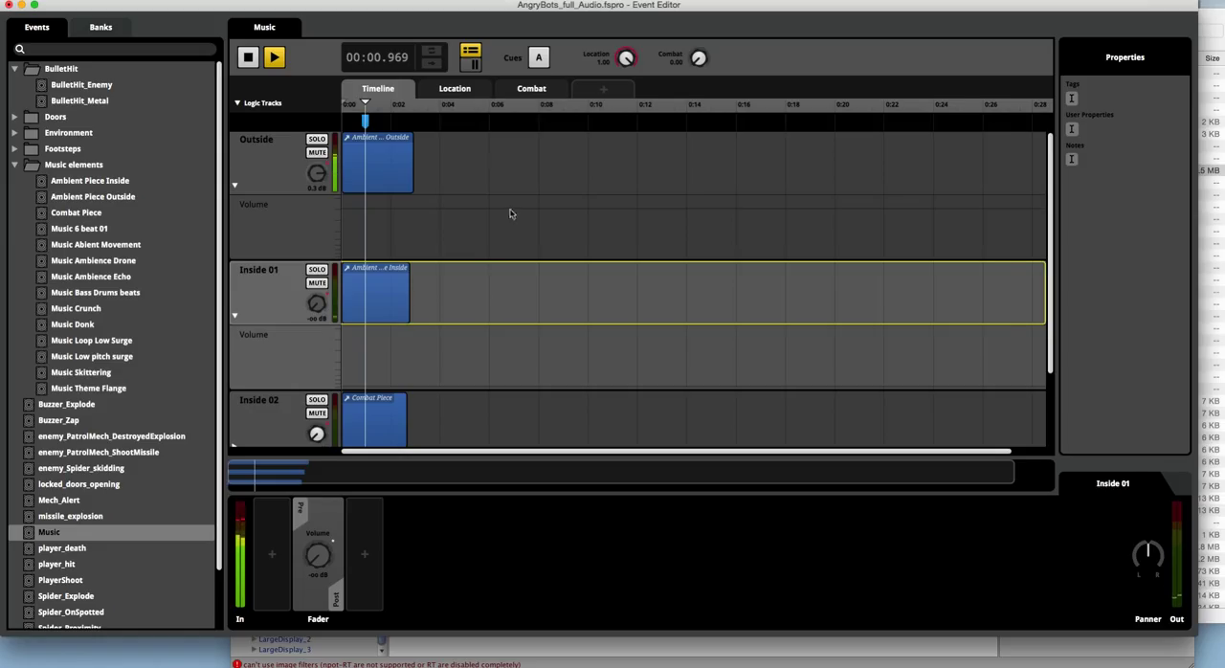
Step: Inspect the Music event's Combat and Location volume automation, and lower Location to 0.01 during playback
{"action": "left_click", "coordinate": [524, 93]}
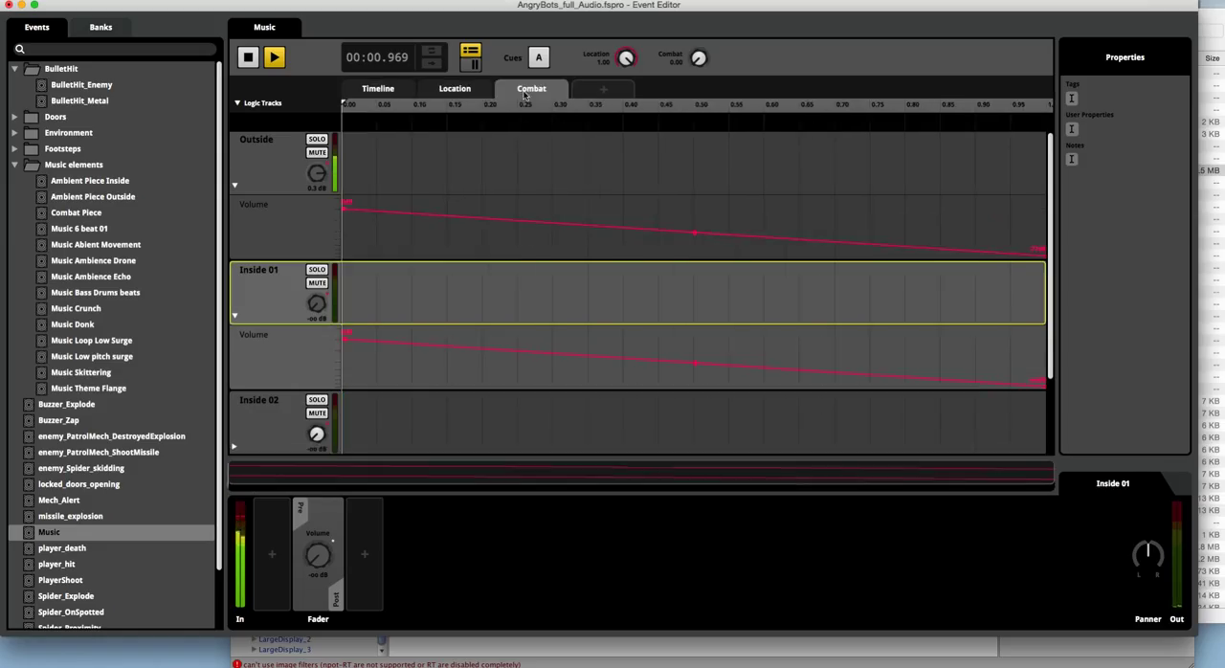
{"action": "left_click", "coordinate": [453, 88]}
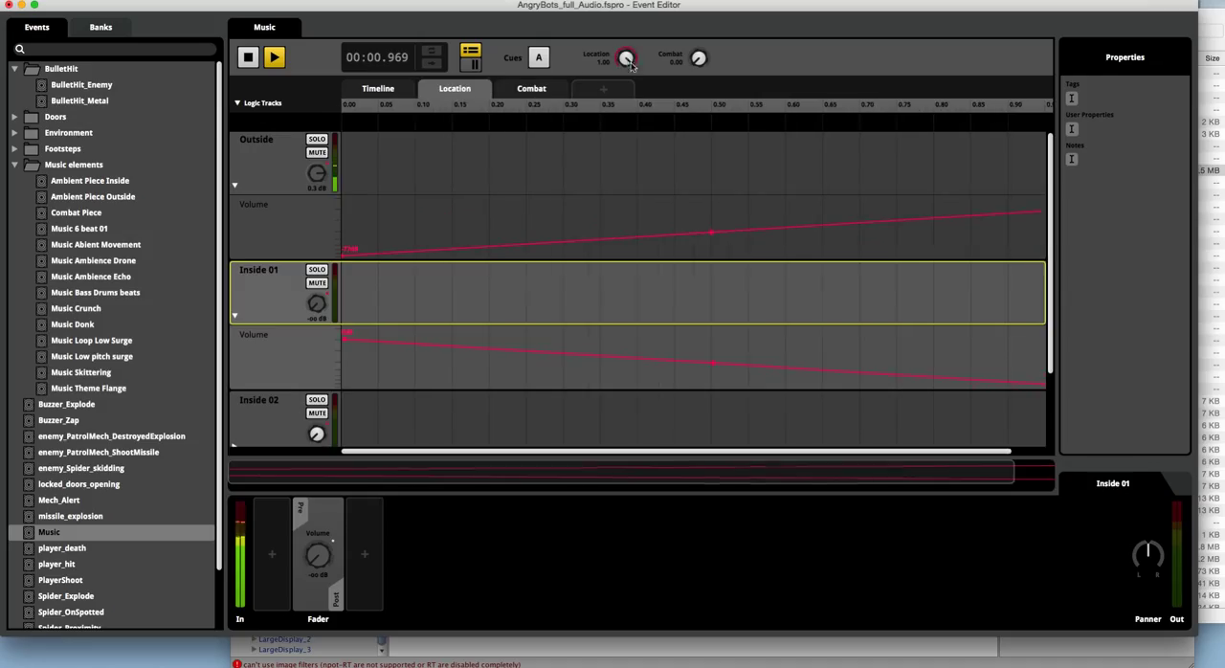
{"action": "mouse_move", "coordinate": [626, 57]}
{"action": "left_mouse_down"}
{"action": "mouse_move", "coordinate": [625, 197]}
{"action": "mouse_move", "coordinate": [634, 69]}
{"action": "left_mouse_up"}
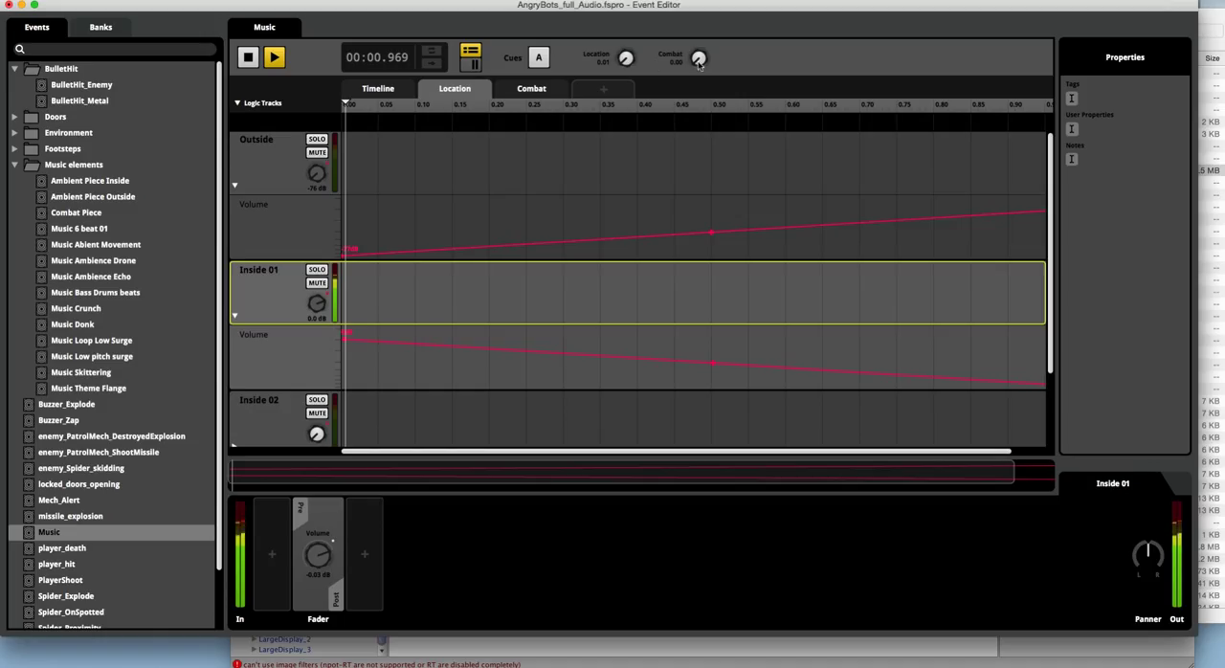
Step: Raise the Combat parameter to 1.00 and reveal Inside 02's volume automation against Combat
{"action": "left_click_drag", "start_coordinate": [699, 59], "coordinate": [699, 29]}
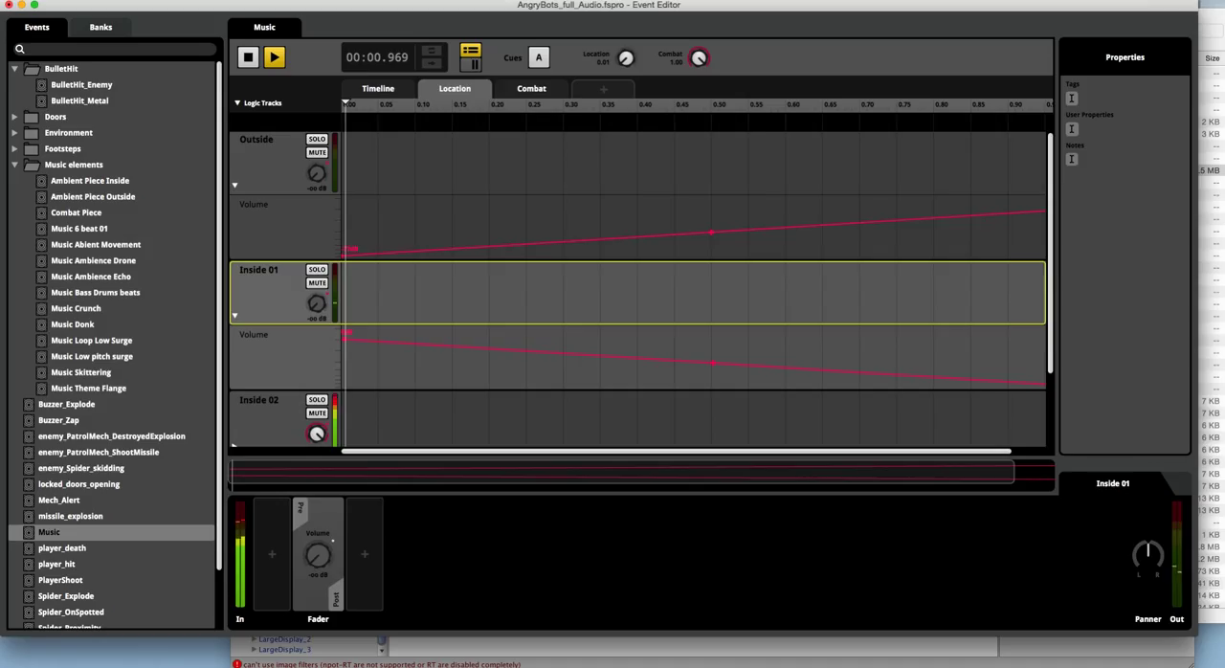
{"action": "left_click", "coordinate": [542, 88]}
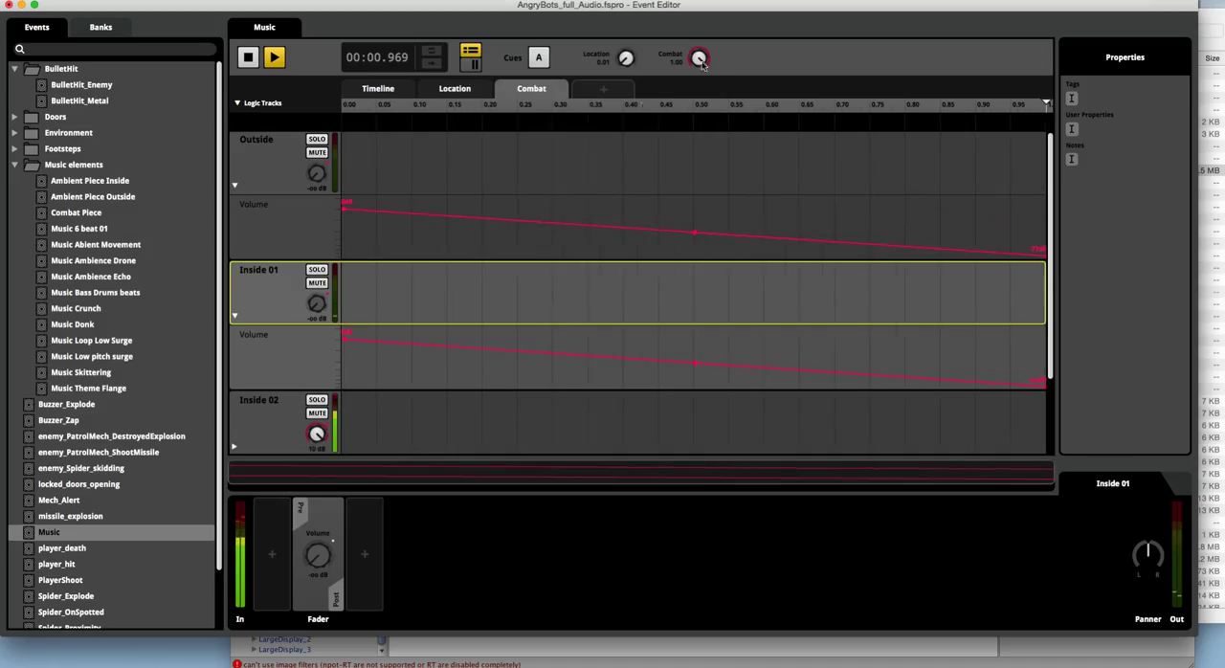
{"action": "scroll", "coordinate": [508, 317], "scroll_direction": "down", "scroll_amount": 3}
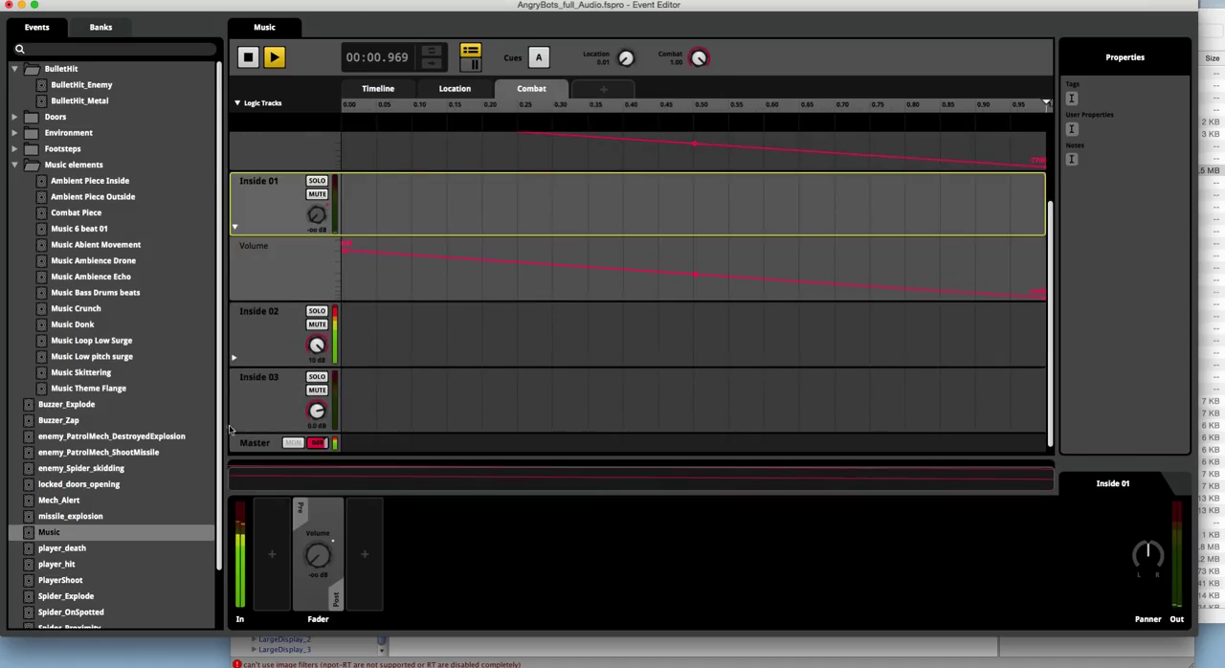
{"action": "left_click", "coordinate": [234, 357]}
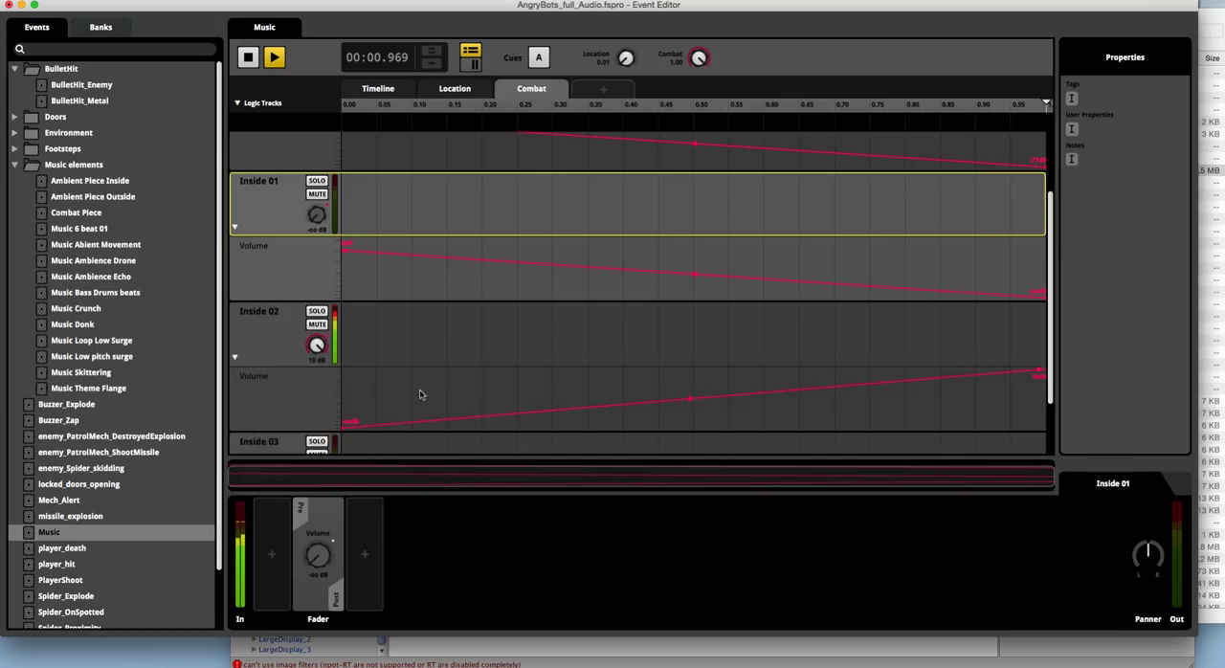
Step: Return the Combat parameter to 0.00 and stop the Music event's playback
{"action": "left_click_drag", "start_coordinate": [698, 57], "coordinate": [699, 119]}
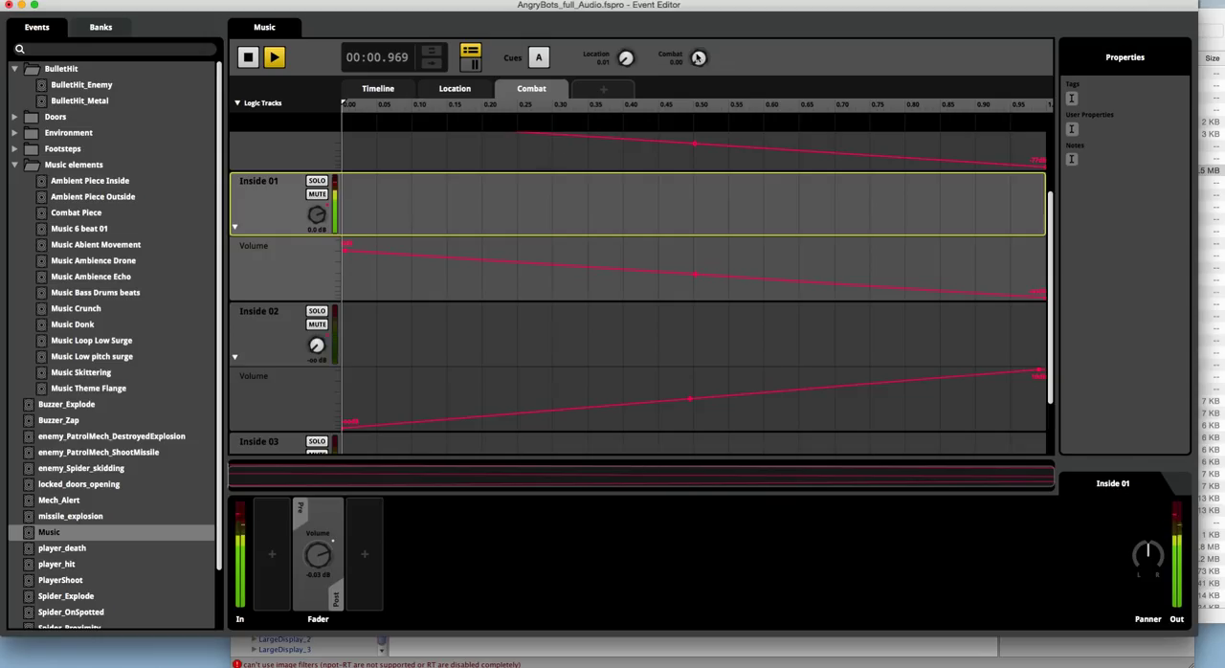
{"action": "left_click", "coordinate": [247, 59]}
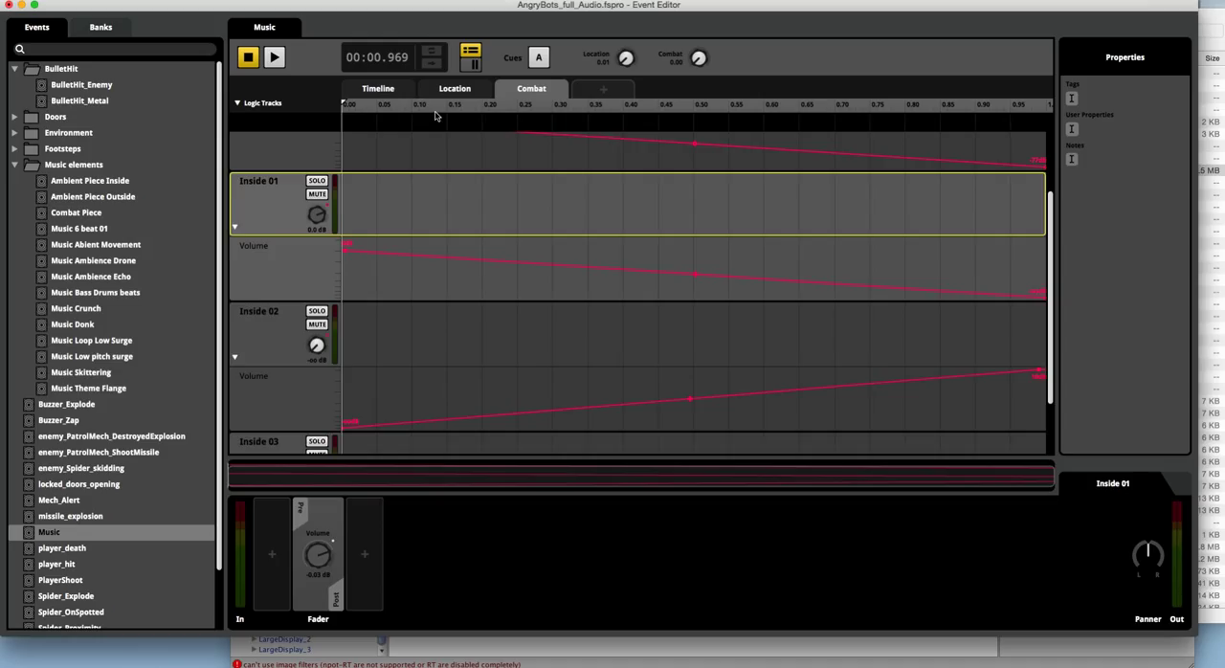
Step: Review the Outside and Inside 01 Combat volume curves and switch to the AngryBots project in Unity
{"action": "scroll", "coordinate": [320, 191], "scroll_direction": "up", "scroll_amount": 1}
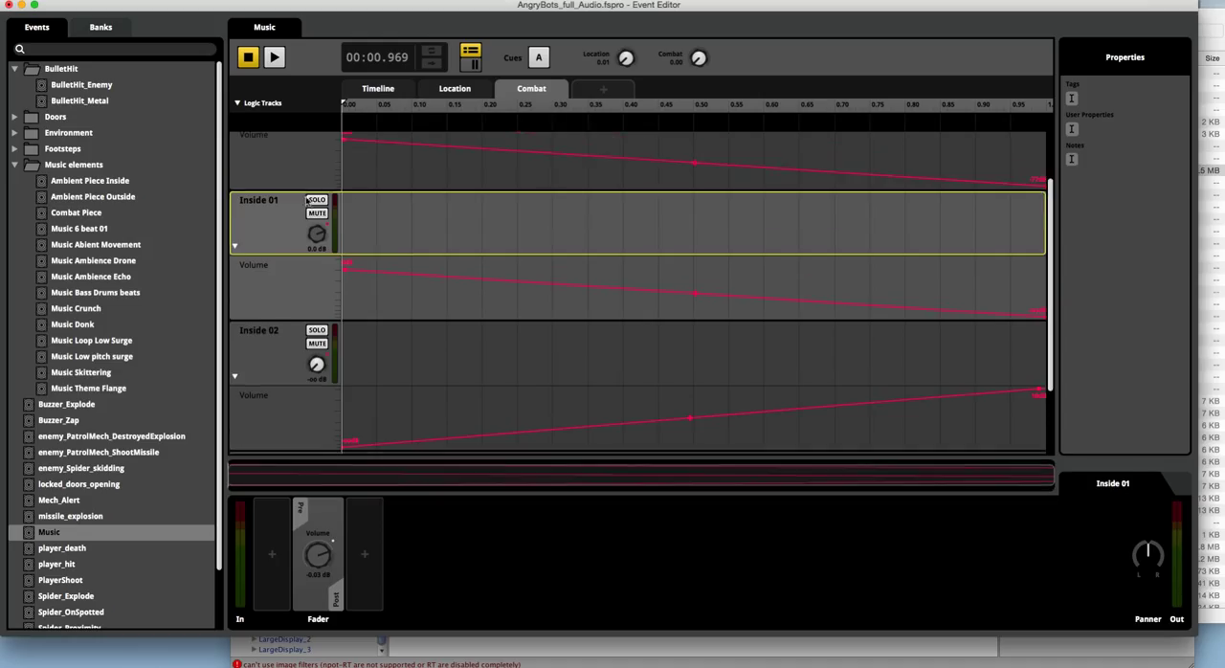
{"action": "scroll", "coordinate": [309, 200], "scroll_direction": "up", "scroll_amount": 3}
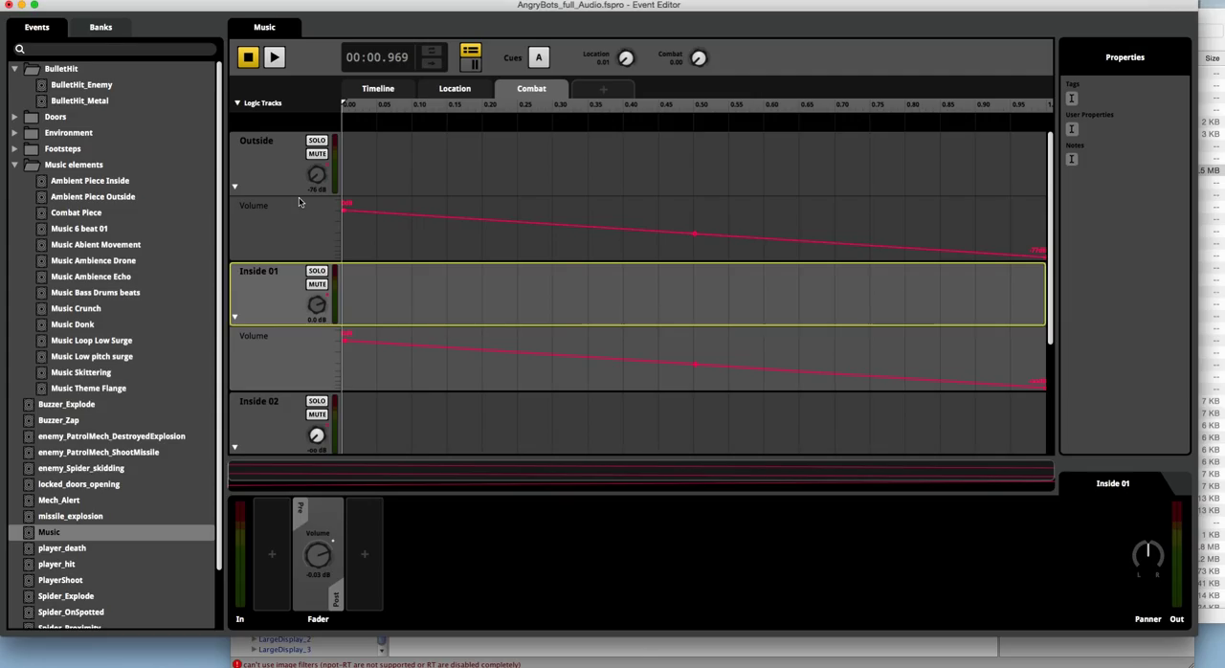
{"action": "left_click", "coordinate": [645, 658]}
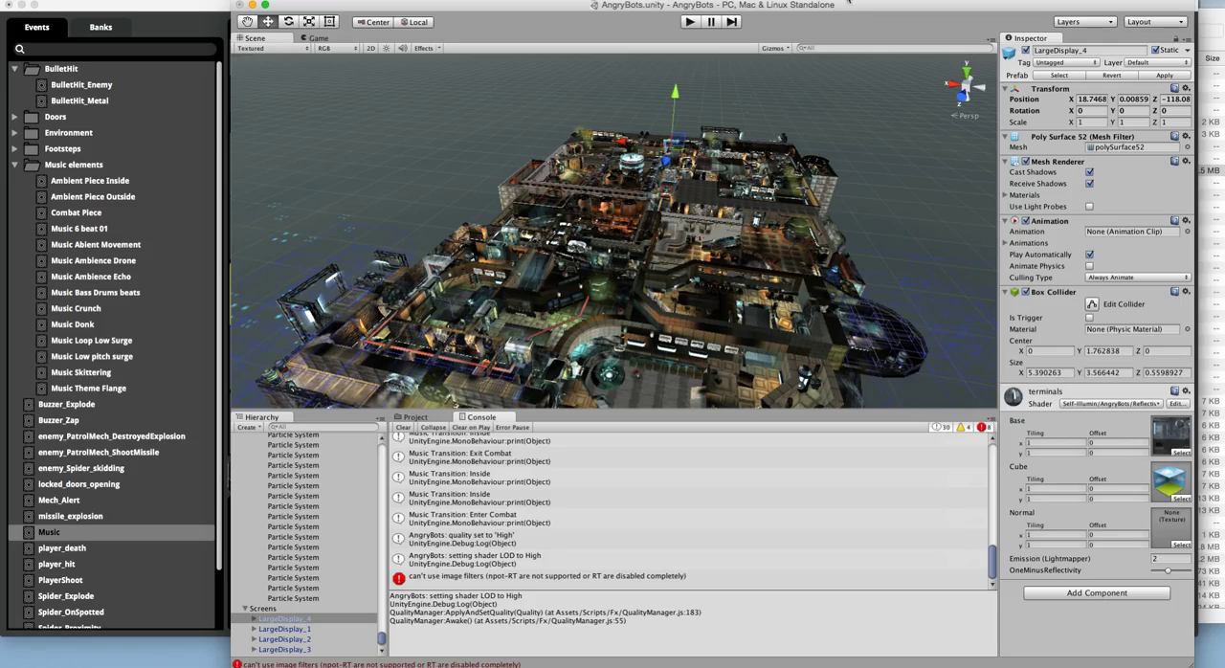